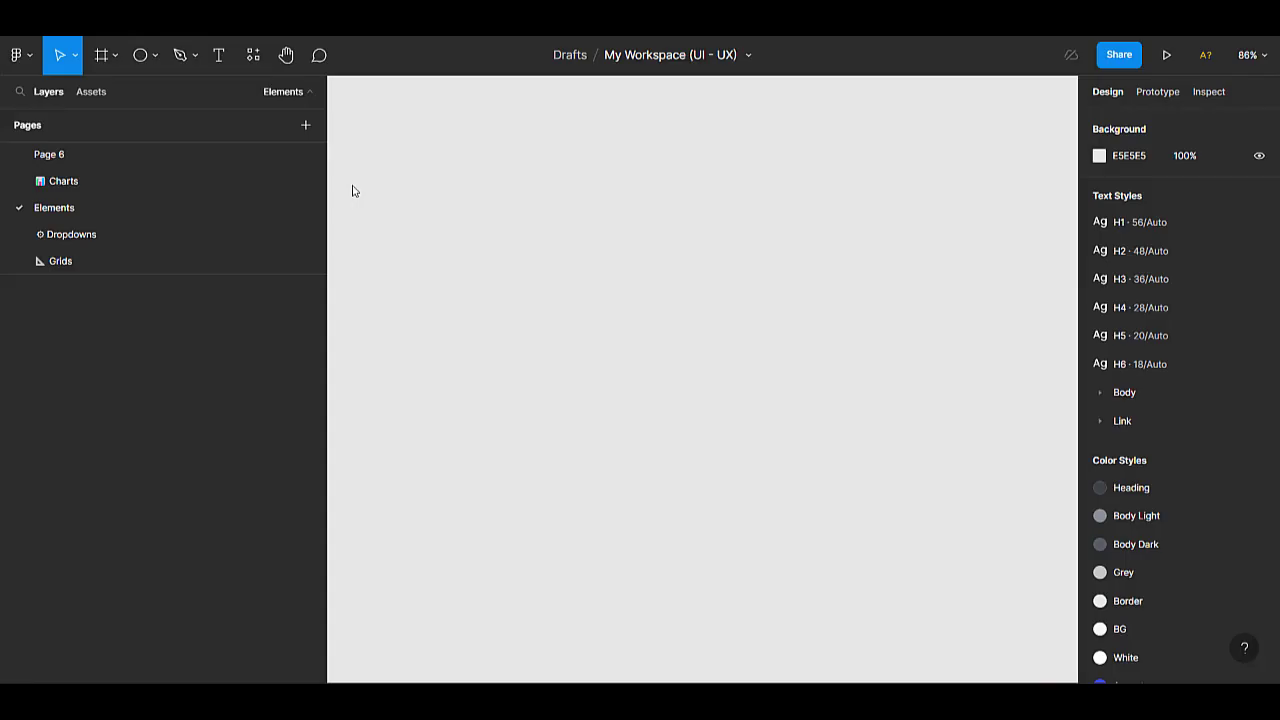
Add an iPhone 14 frame with a corner radius of 30 and preview it as a prototype.
{"action": "left_click", "coordinate": [103, 56]}
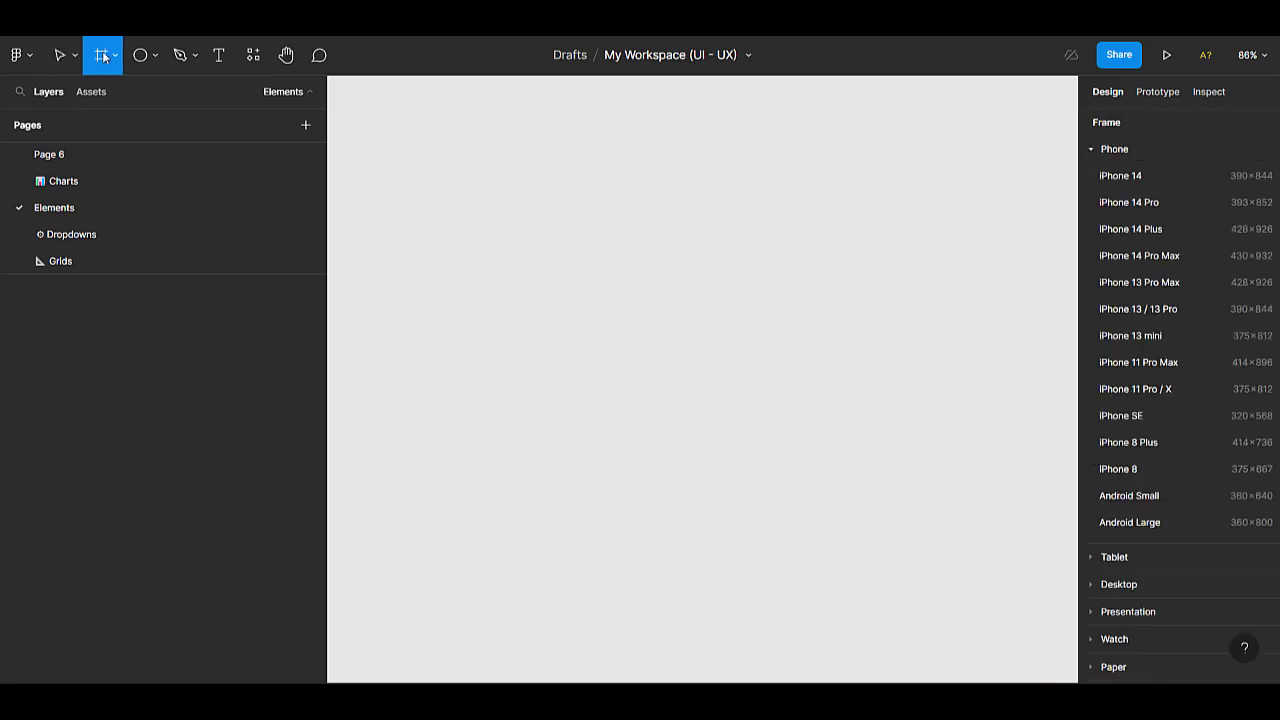
{"action": "left_click", "coordinate": [1149, 177]}
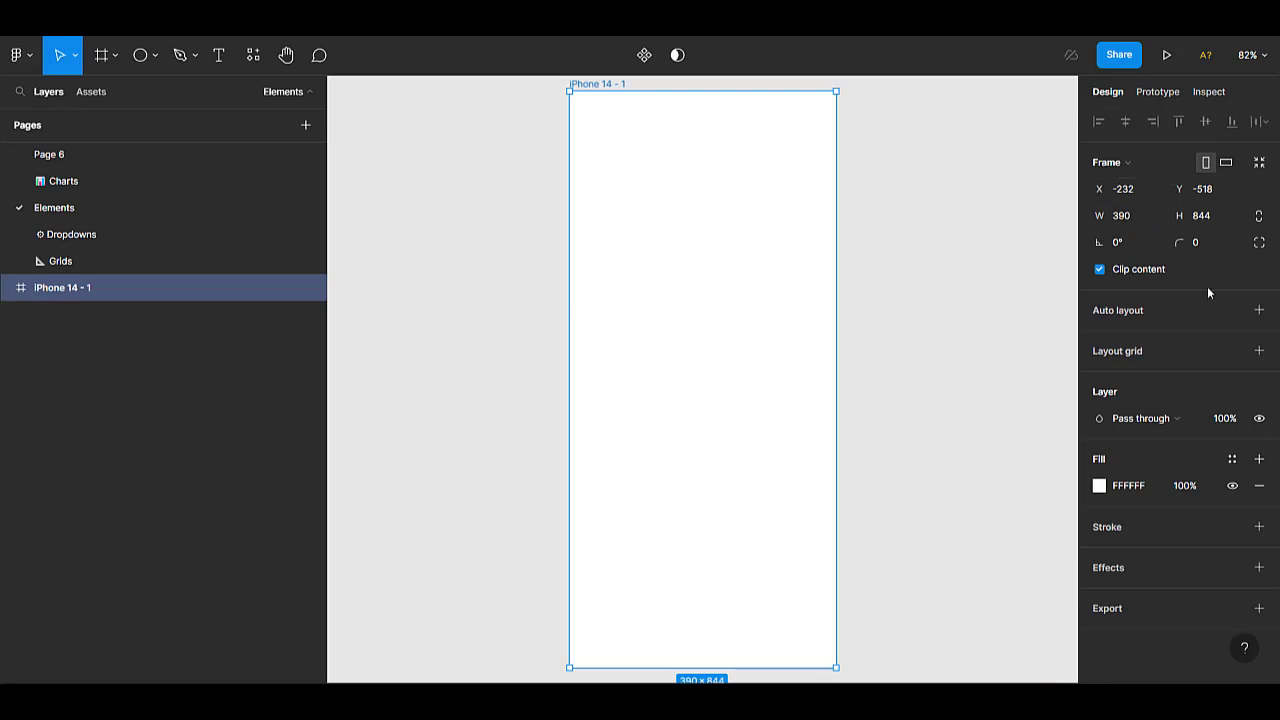
{"action": "left_click", "coordinate": [1208, 246]}
{"action": "type", "text": "30"}
{"action": "key", "text": "Return"}
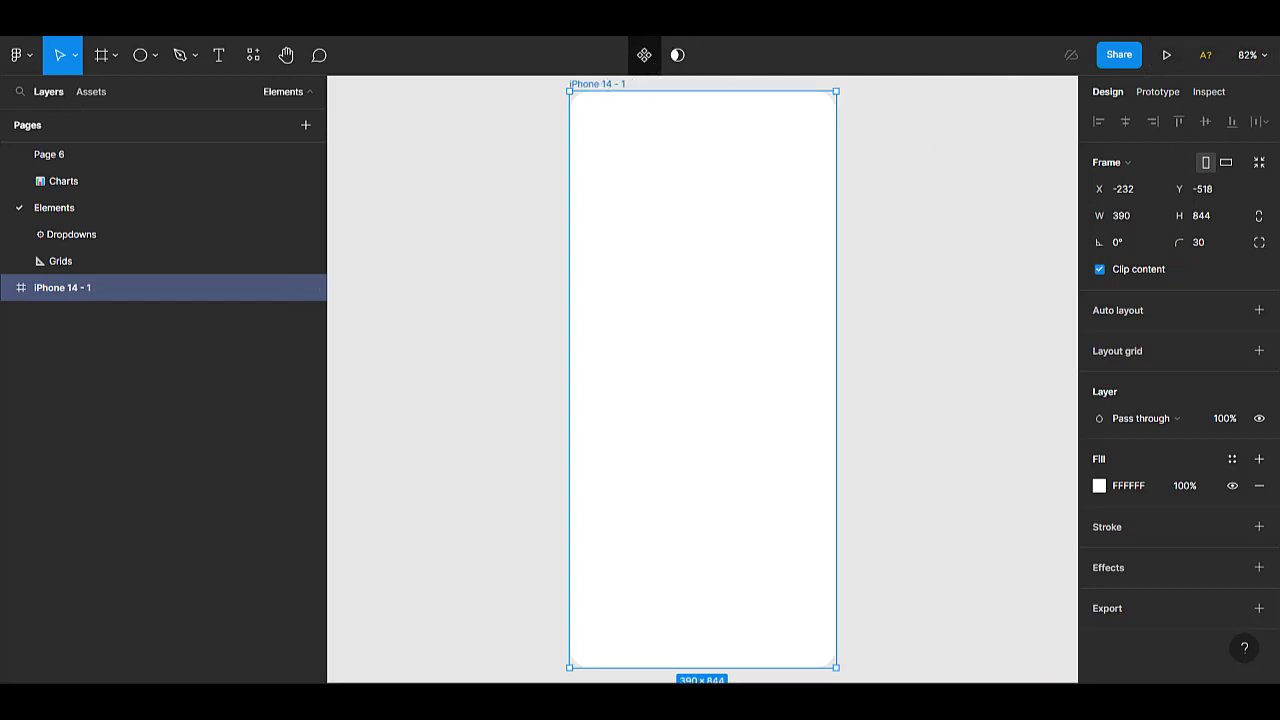
{"action": "left_click", "coordinate": [1164, 56]}
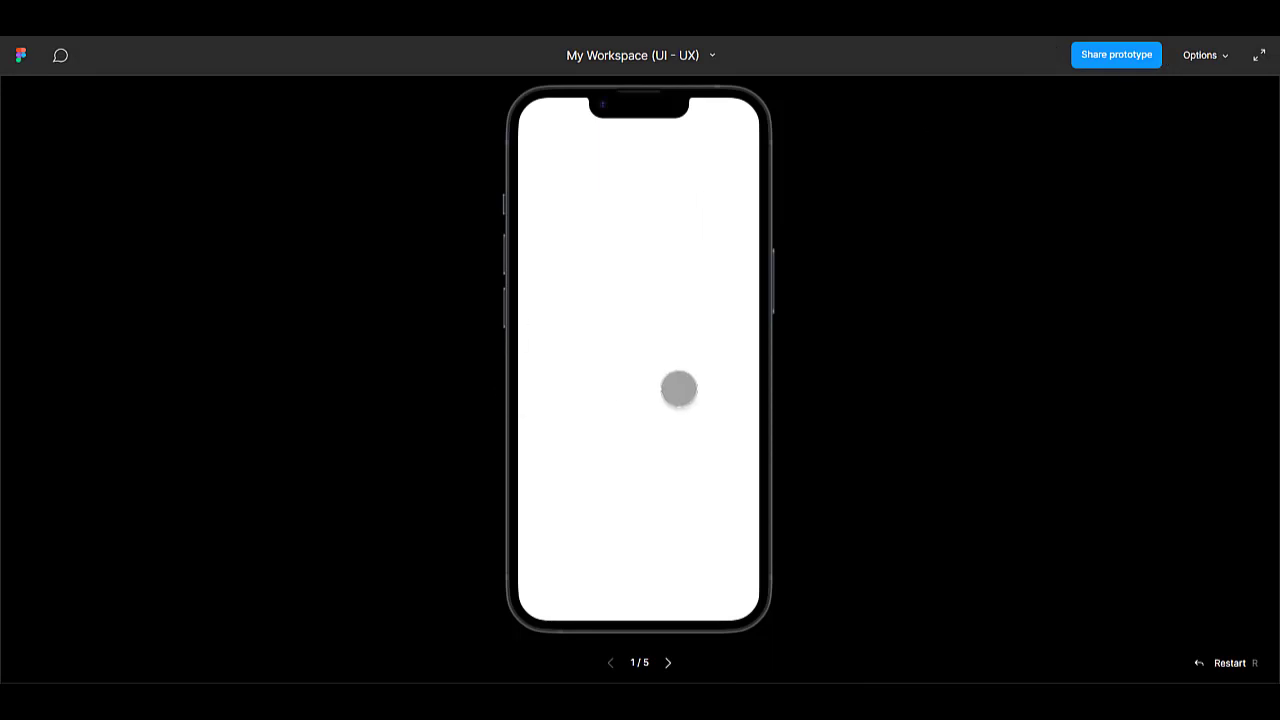
{"action": "key", "text": "Escape"}
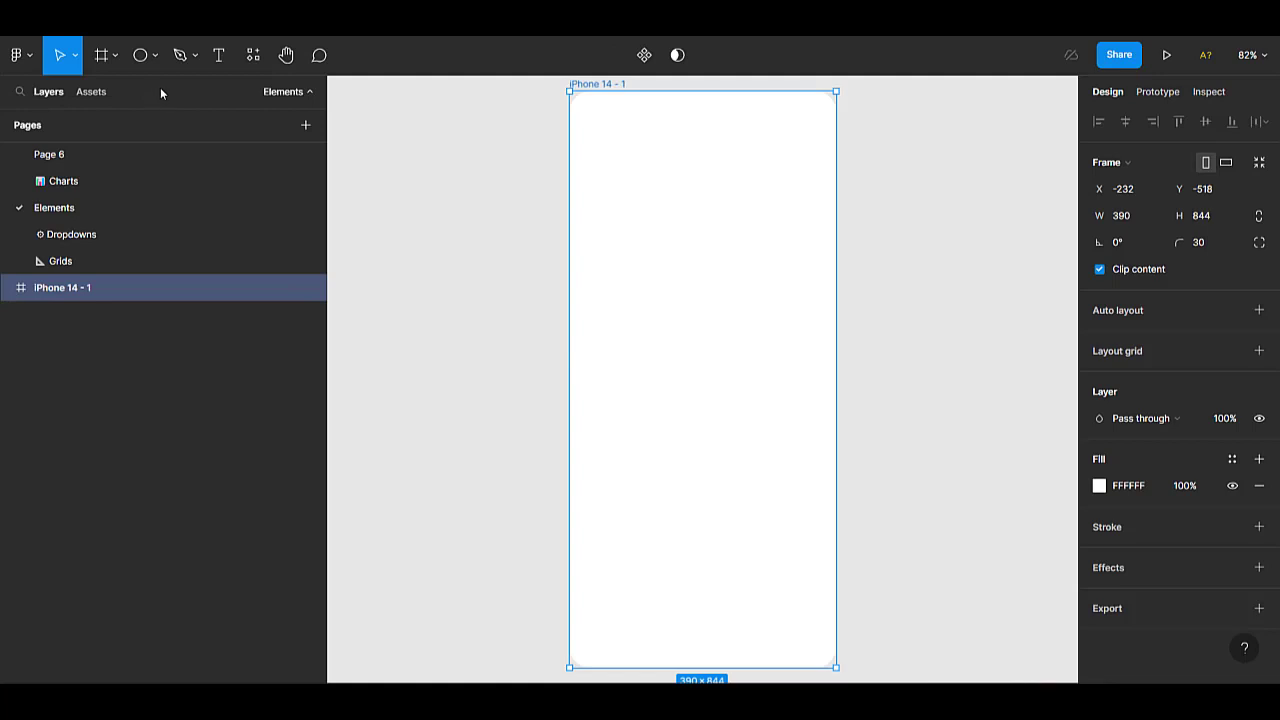
Draw a circle about 201 × 201 inside the iPhone frame and centre it horizontally and vertically.
{"action": "scroll", "coordinate": [461, 267], "scroll_direction": "right", "scroll_amount": 2}
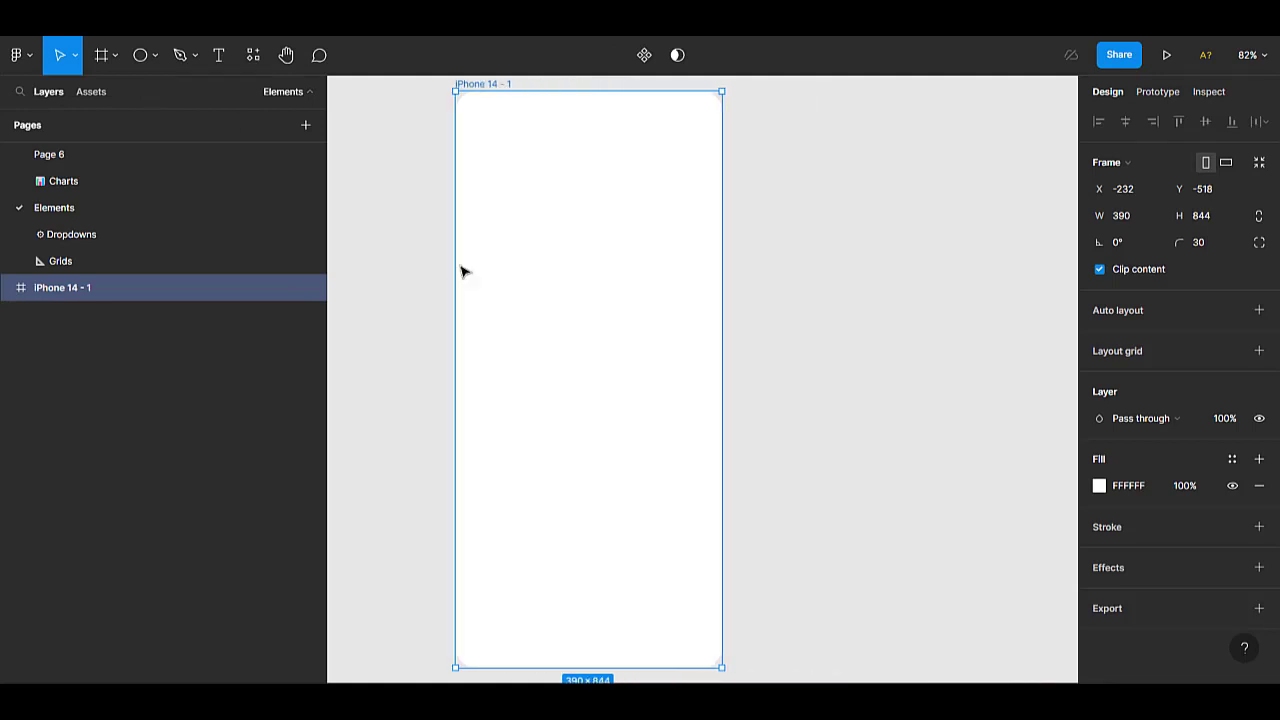
{"action": "left_click", "coordinate": [141, 56]}
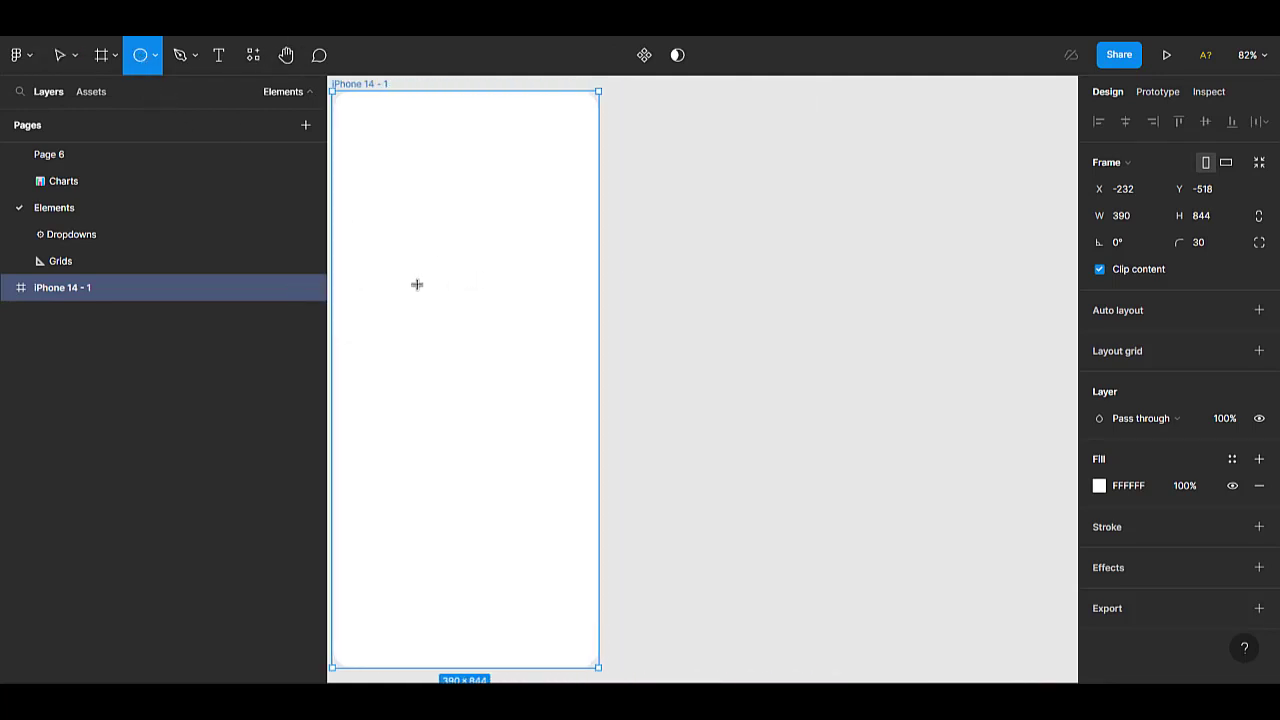
{"action": "scroll", "coordinate": [378, 307], "scroll_direction": "left", "scroll_amount": 1}
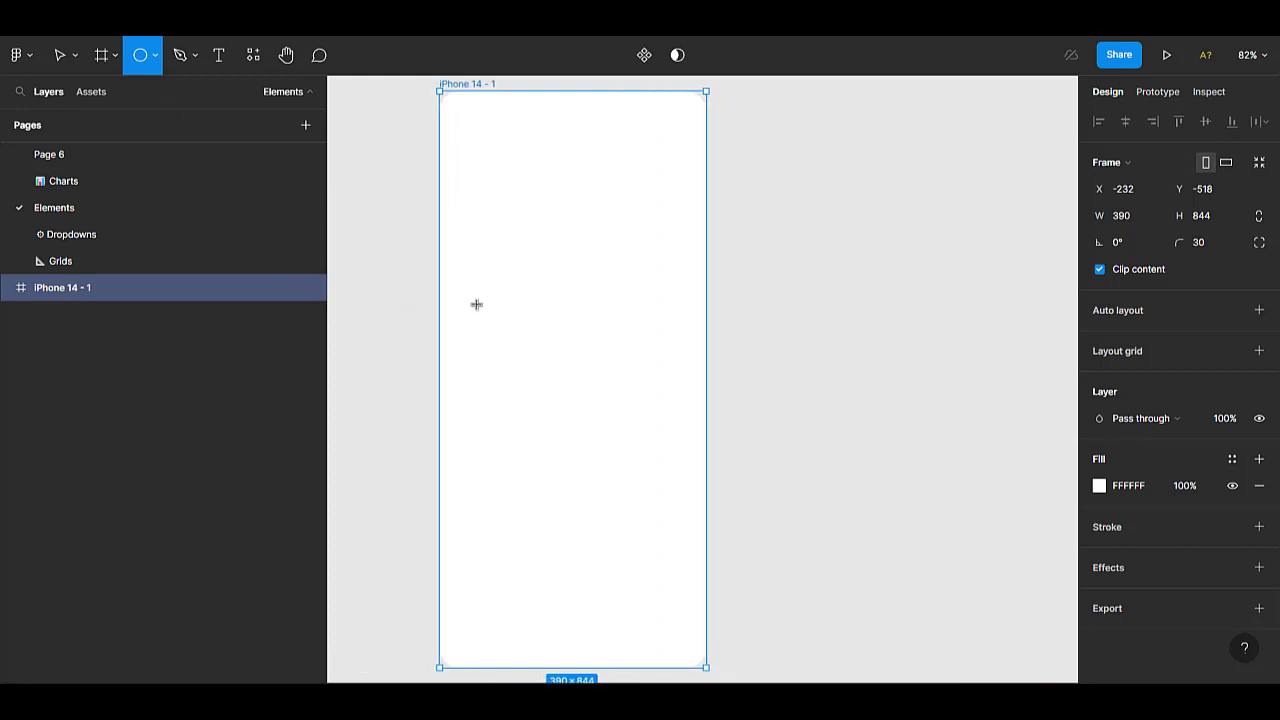
{"action": "left_click_drag", "start_coordinate": [476, 304], "coordinate": [616, 395]}
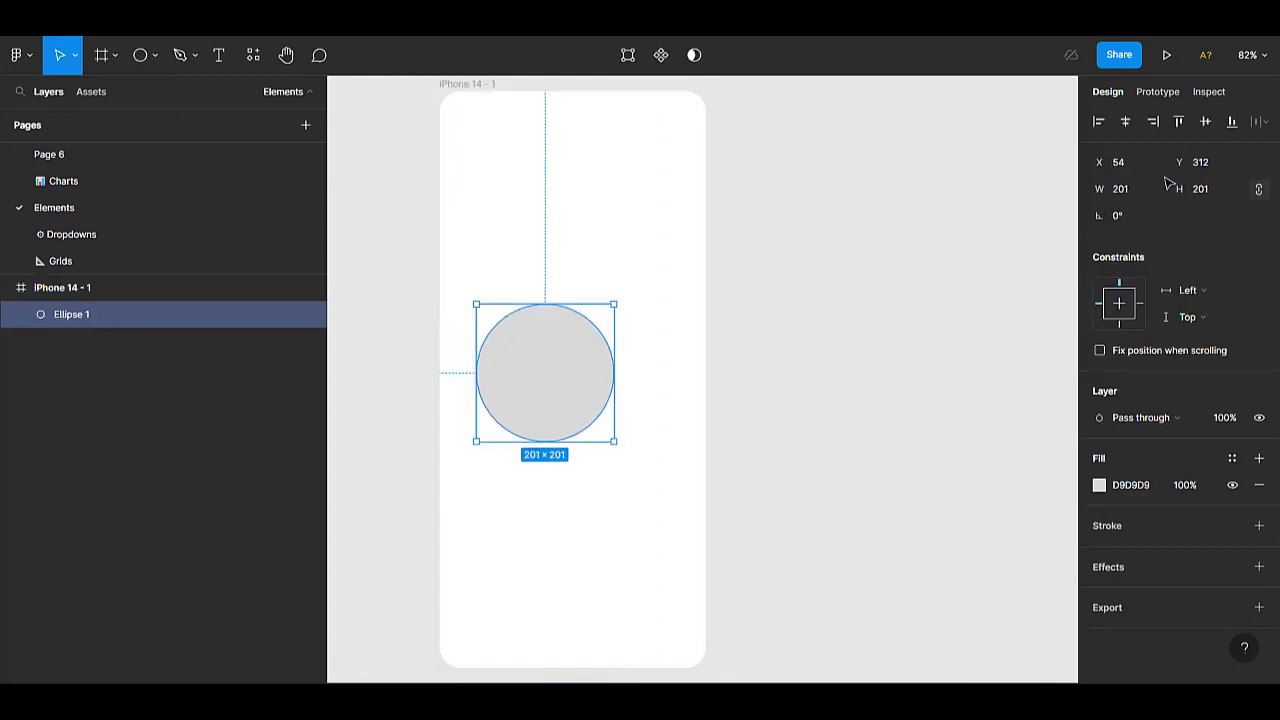
{"action": "left_click", "coordinate": [1127, 127]}
{"action": "left_click", "coordinate": [1208, 123]}
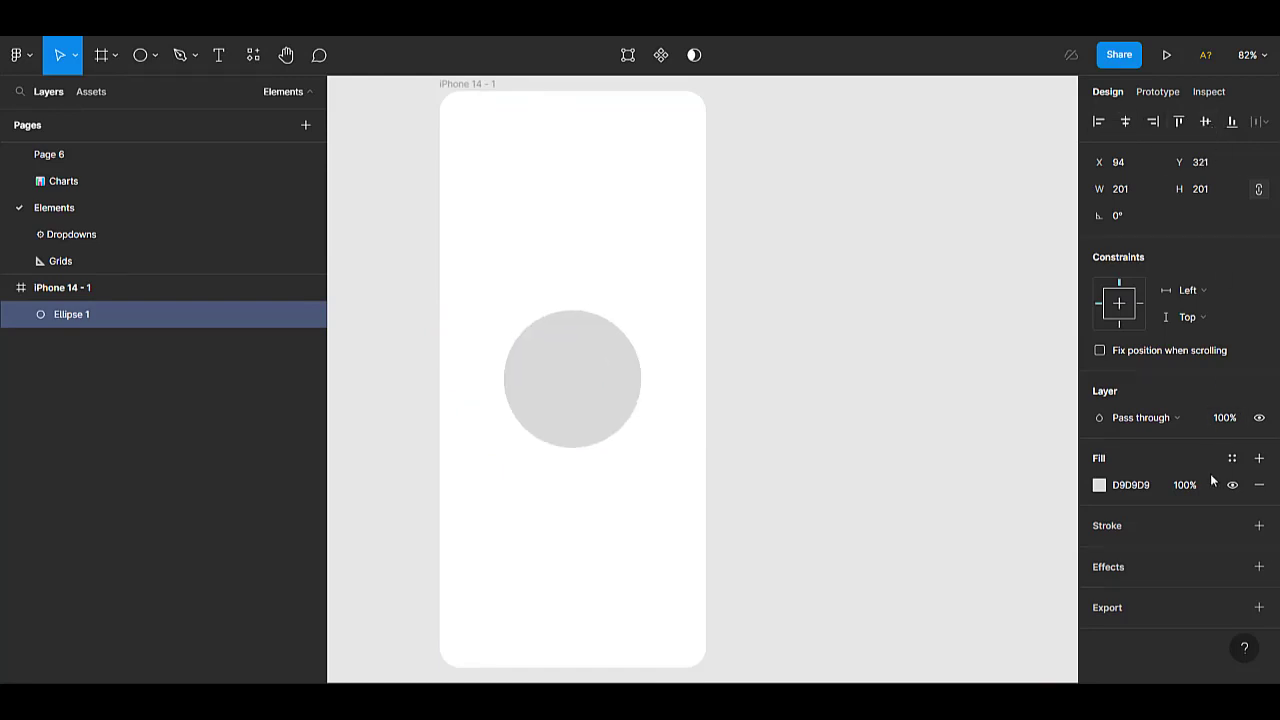
Shrink the circle to 130 × 130 and centre it in the iPhone frame again.
{"action": "left_click_drag", "start_coordinate": [640, 448], "coordinate": [590, 399]}
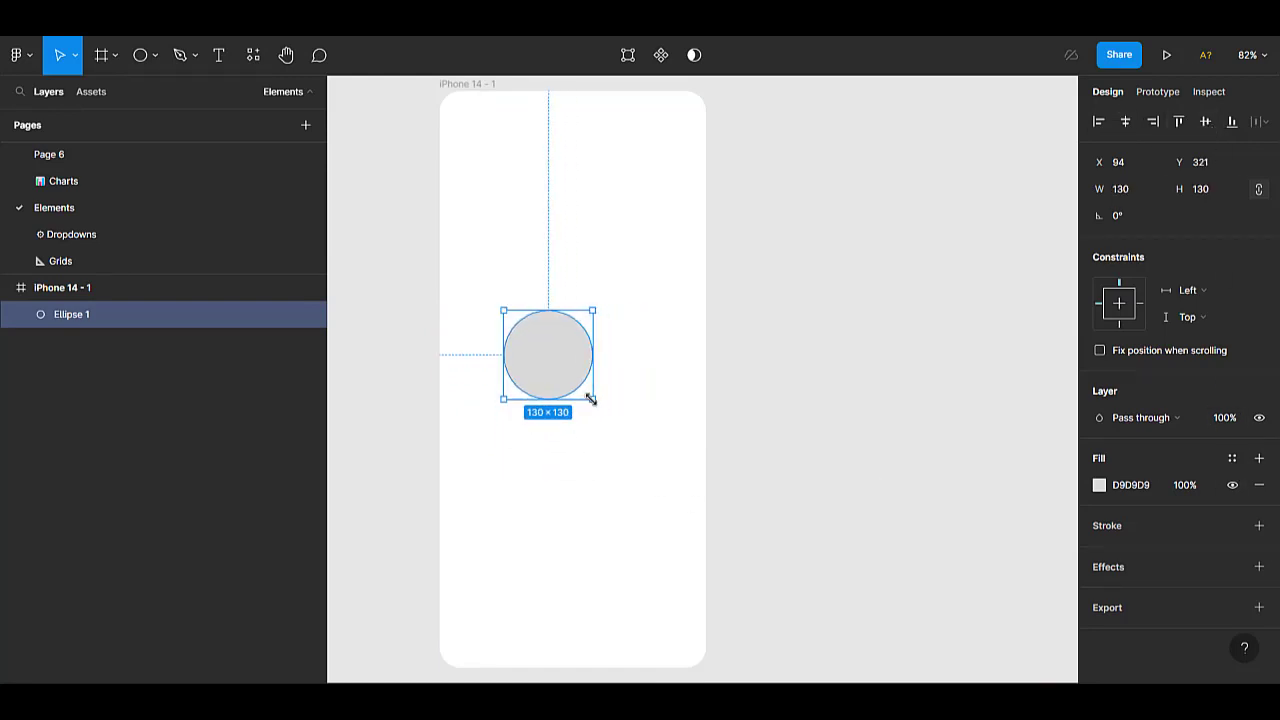
{"action": "left_click", "coordinate": [1125, 121]}
{"action": "left_click", "coordinate": [1205, 121]}
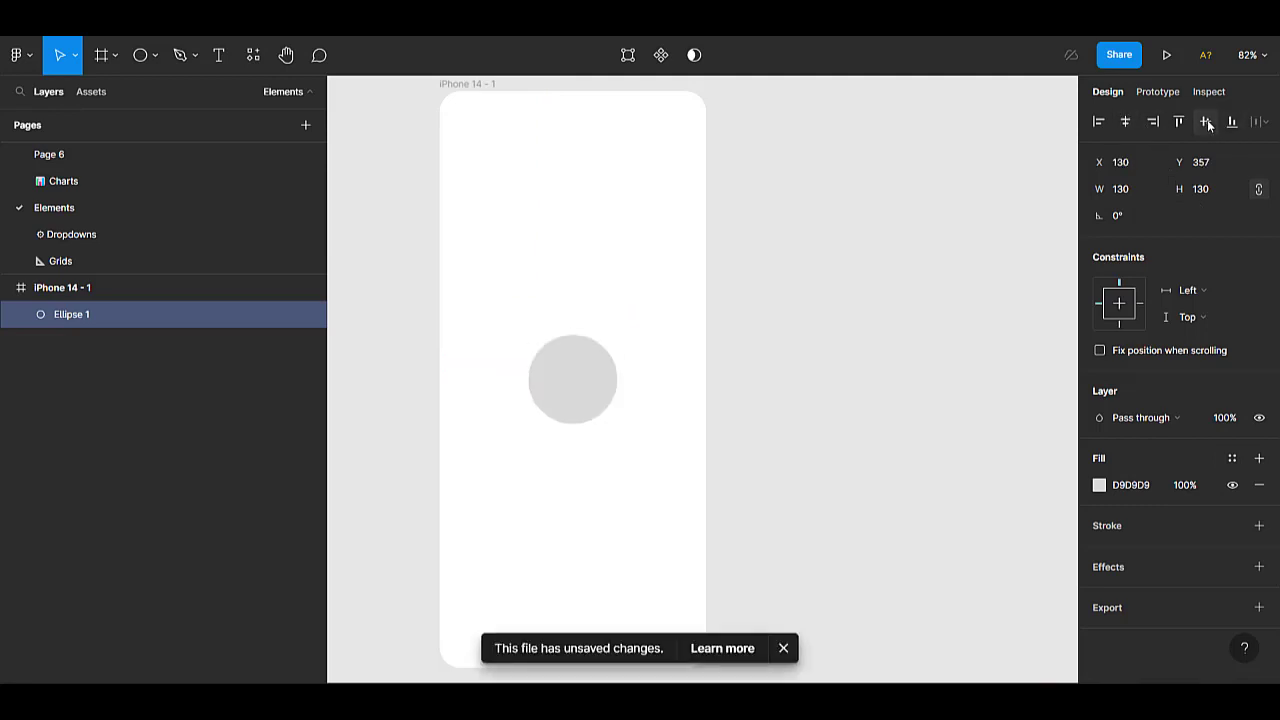
Replace the circle's fill with a black inside stroke of 1 and move the circle outside the frame, onto the empty canvas beside it.
{"action": "left_click", "coordinate": [1259, 484]}
{"action": "left_click", "coordinate": [1259, 499]}
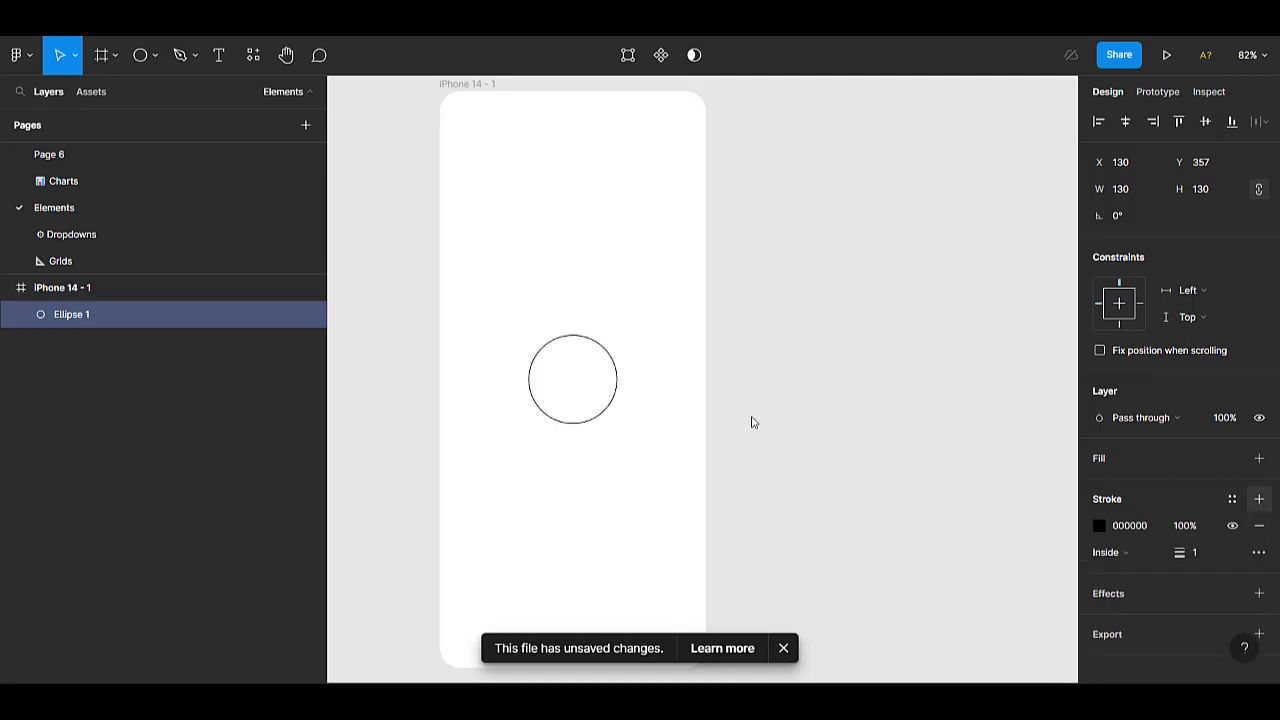
{"action": "left_click_drag", "start_coordinate": [559, 393], "coordinate": [884, 378]}
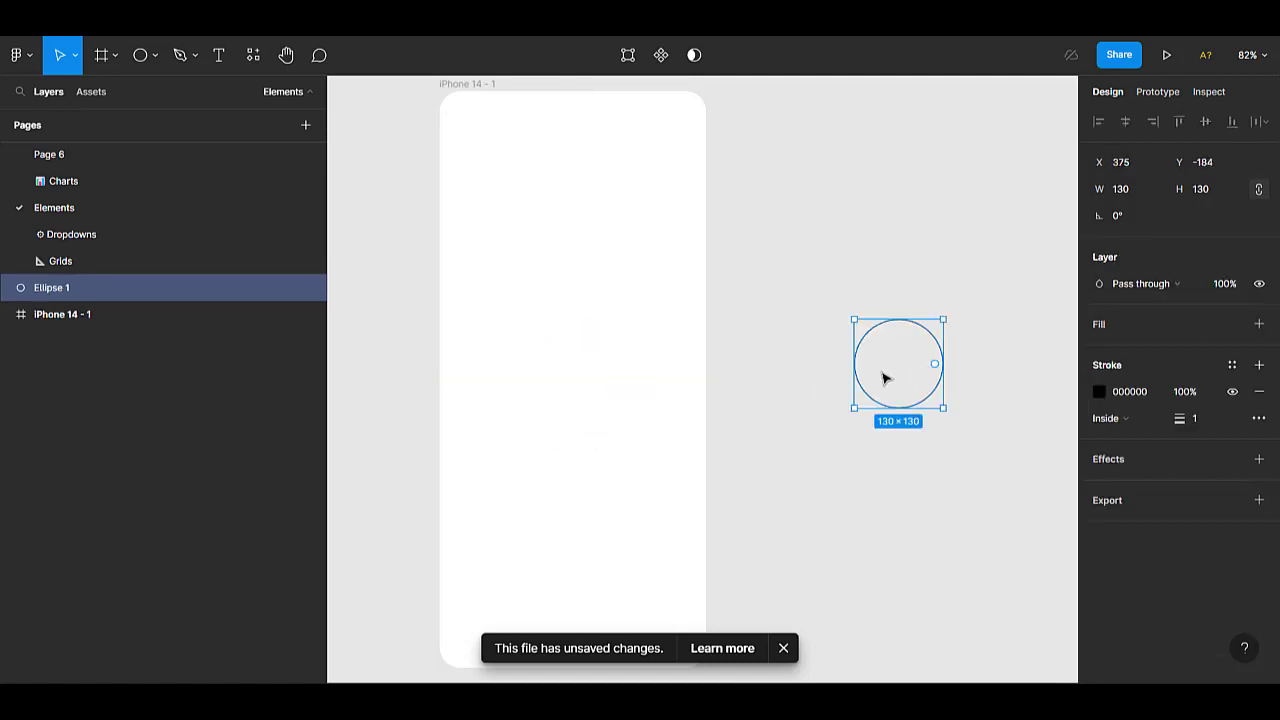
Draw a 30 × 30 circle and centre it on the bottom point of the large outlined circle.
{"action": "scroll", "coordinate": [885, 377], "scroll_direction": "right", "scroll_amount": 5}
{"action": "scroll", "coordinate": [631, 380], "scroll_direction": "up", "scroll_amount": 3, "text": "ctrl"}
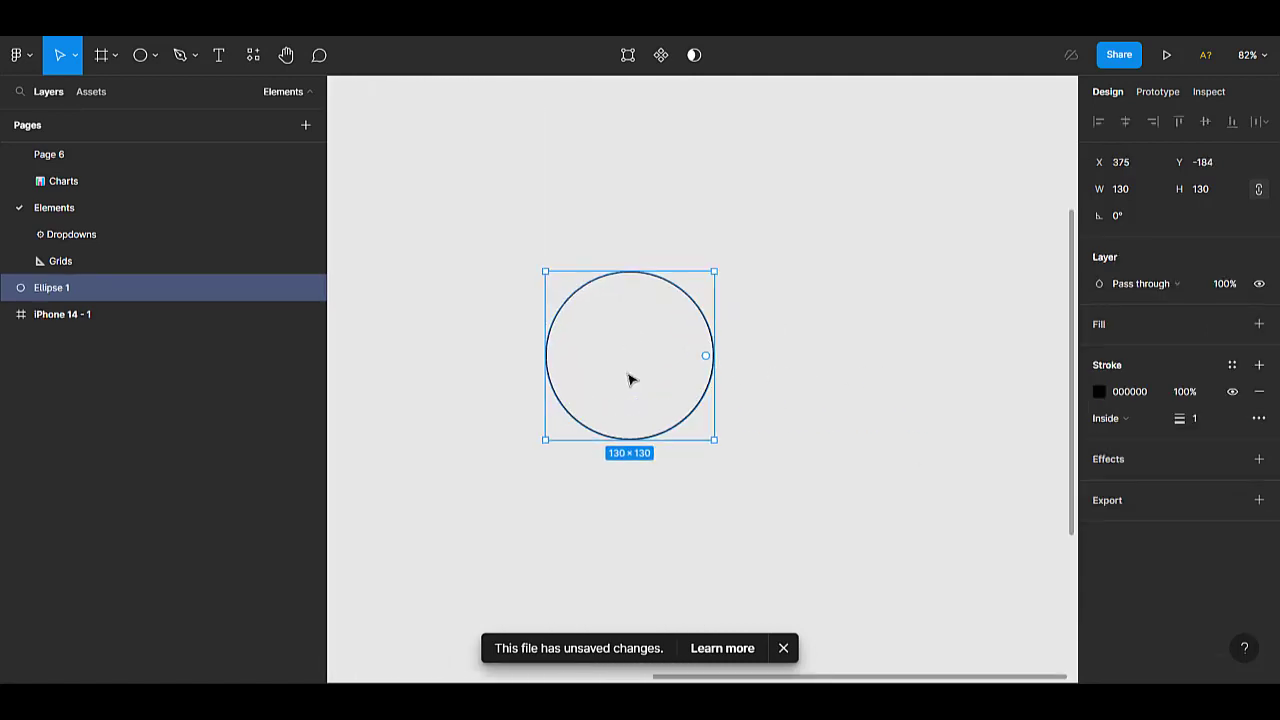
{"action": "scroll", "coordinate": [630, 379], "scroll_direction": "up", "scroll_amount": 2, "text": "ctrl"}
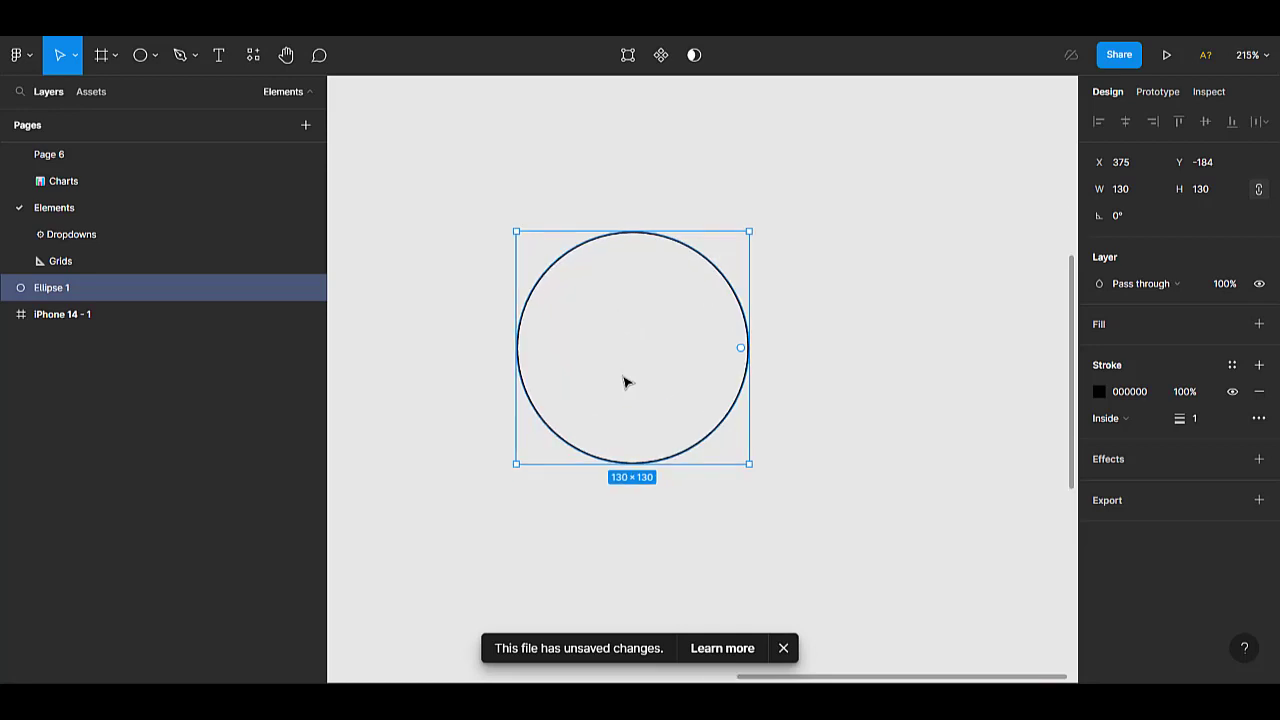
{"action": "left_click", "coordinate": [137, 57]}
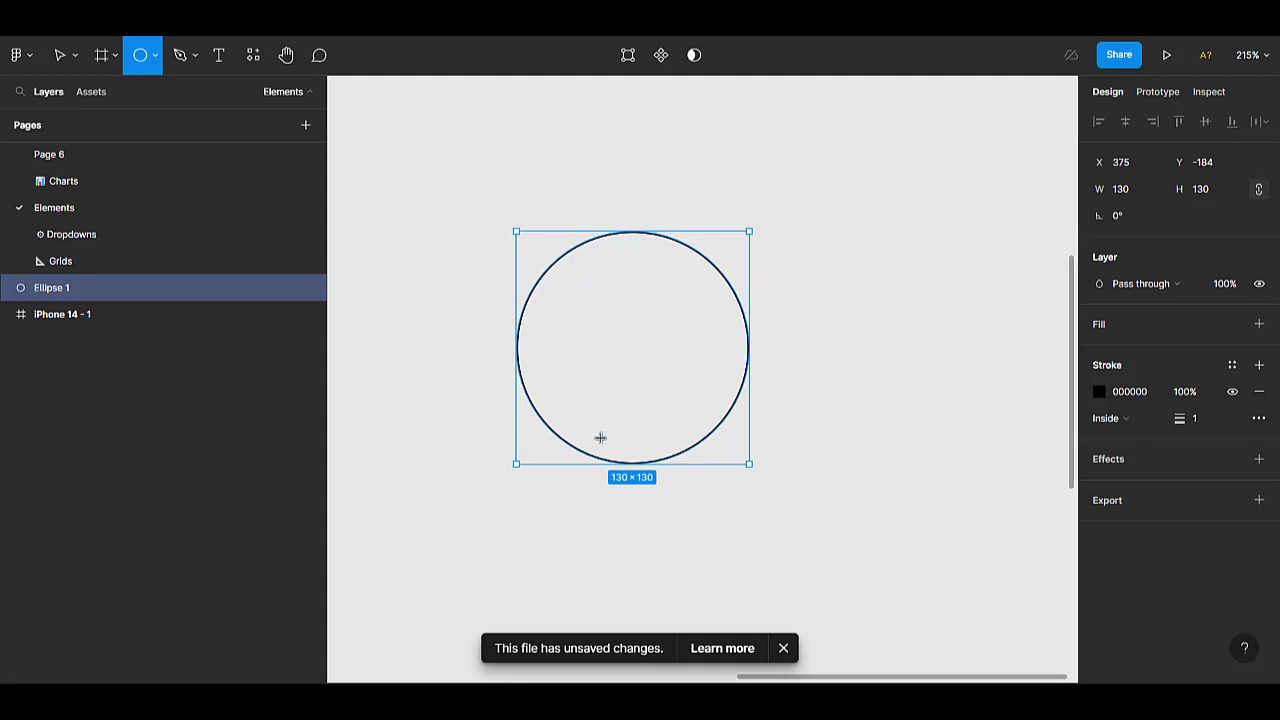
{"action": "mouse_move", "coordinate": [601, 441]}
{"action": "left_mouse_down"}
{"action": "mouse_move", "coordinate": [687, 481]}
{"action": "mouse_move", "coordinate": [654, 467]}
{"action": "left_mouse_up"}
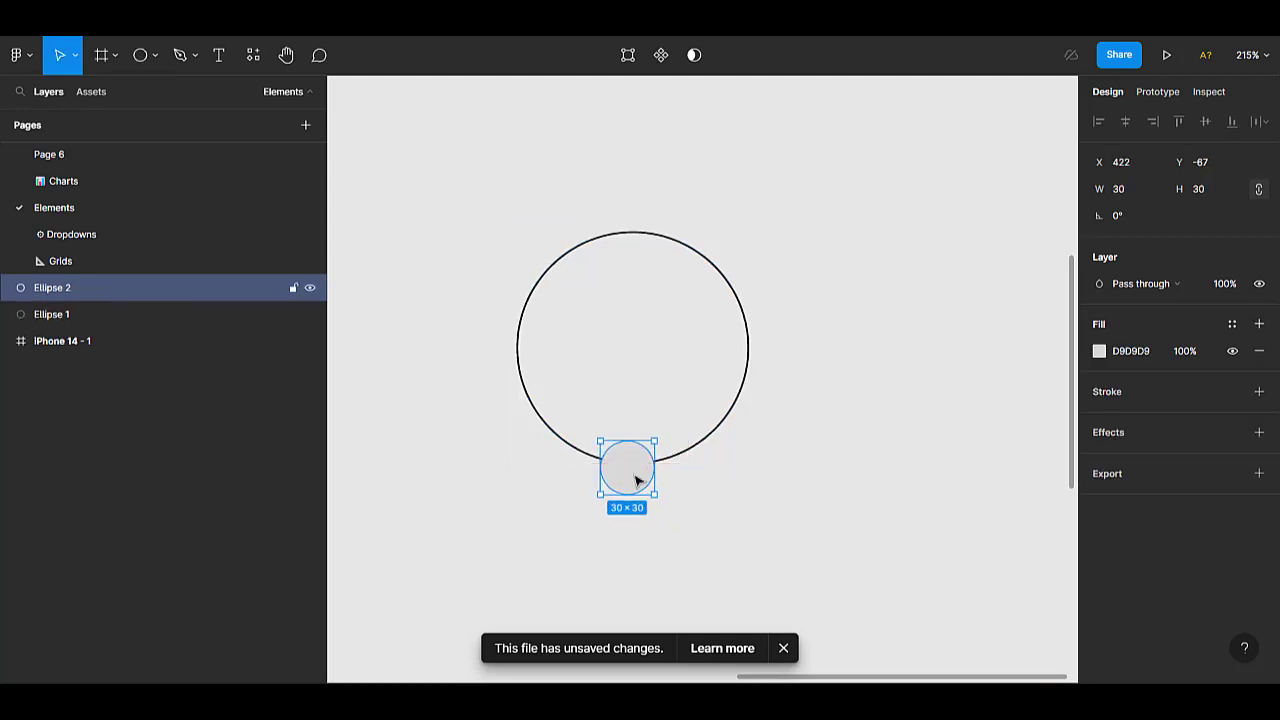
{"action": "key", "text": "ctrl+/"}
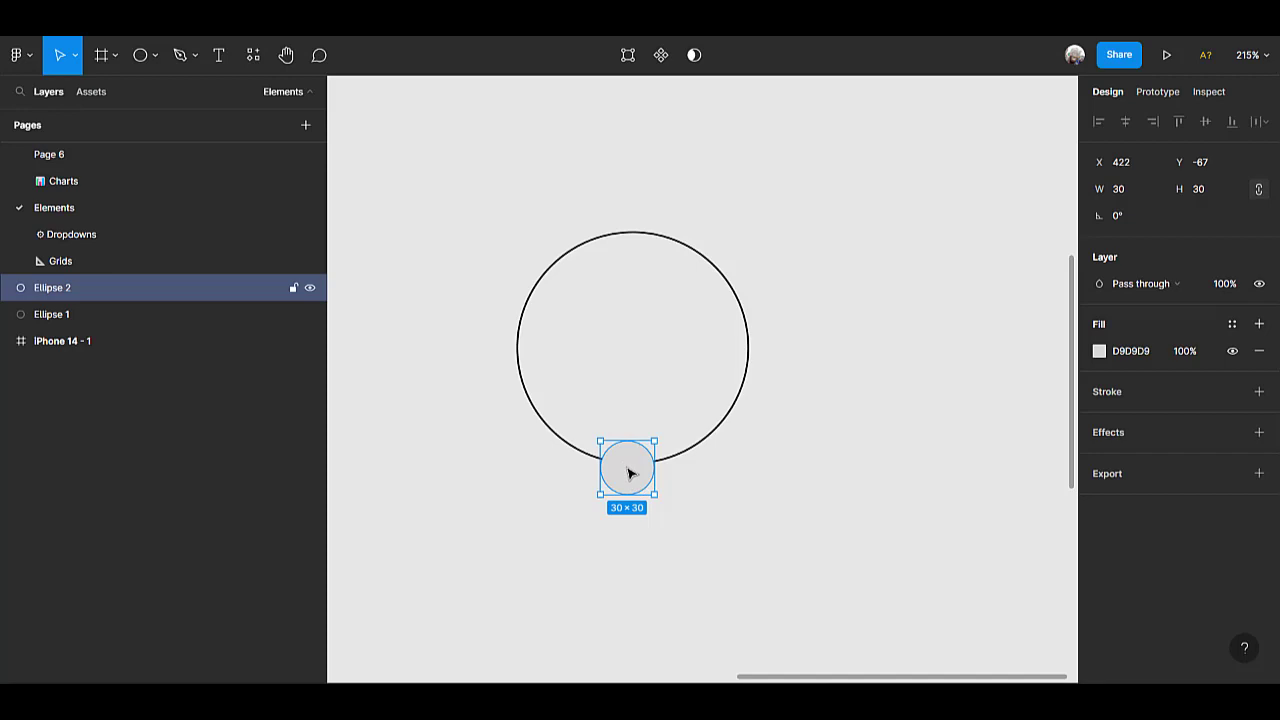
{"action": "left_click_drag", "start_coordinate": [631, 471], "coordinate": [633, 467]}
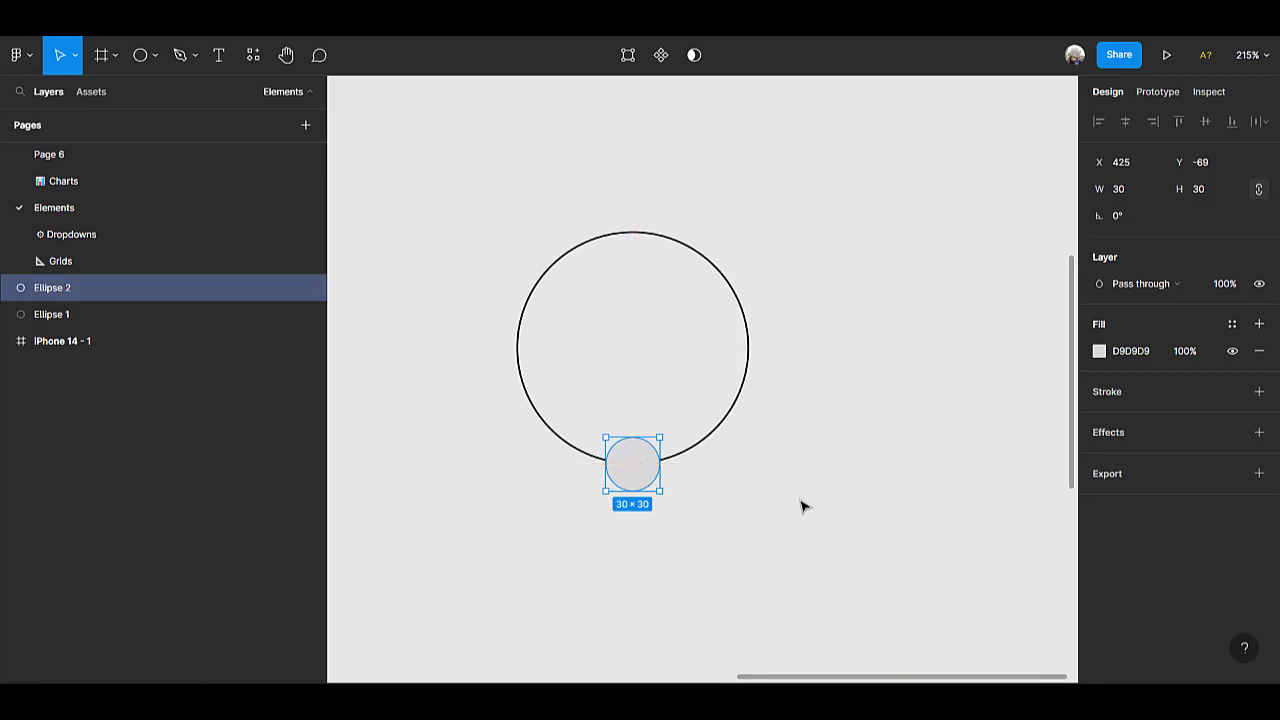
Duplicate the small circle three times, placing the copies on the right, top and left points of the outlined circle.
{"action": "key", "text": "ctrl+d"}
{"action": "left_click_drag", "start_coordinate": [643, 466], "coordinate": [758, 353]}
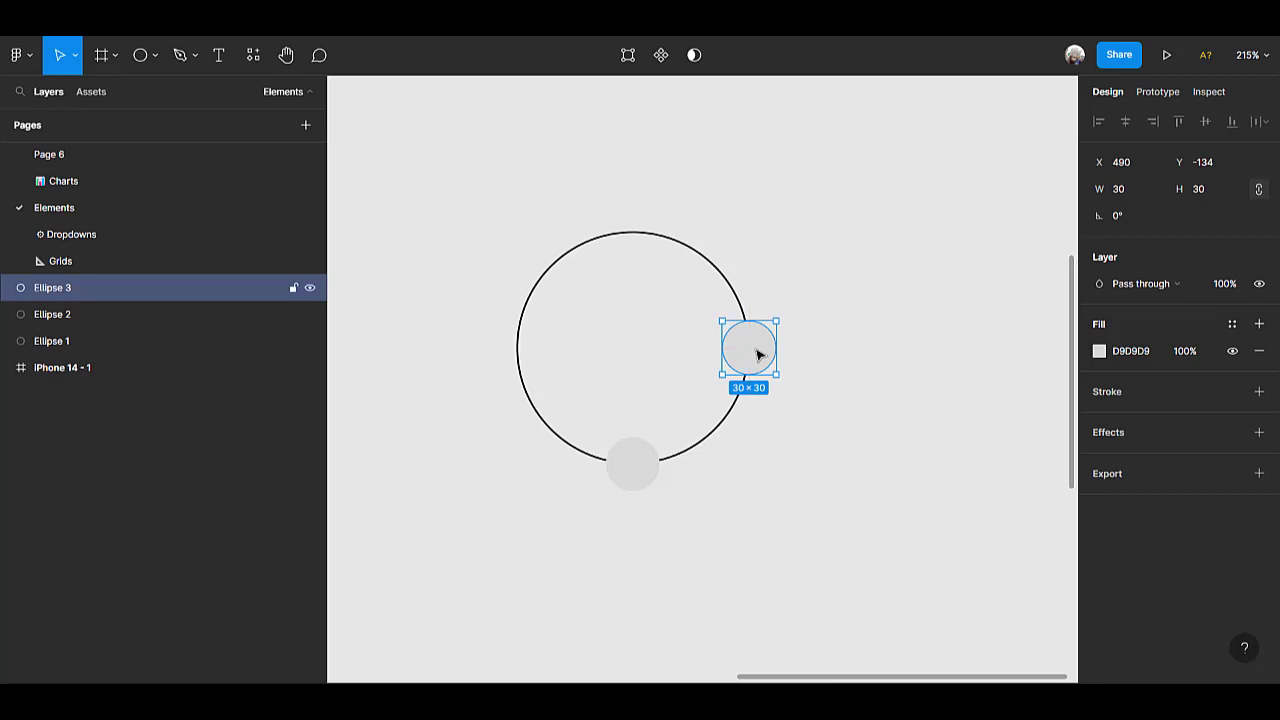
{"action": "key", "text": "ctrl+d"}
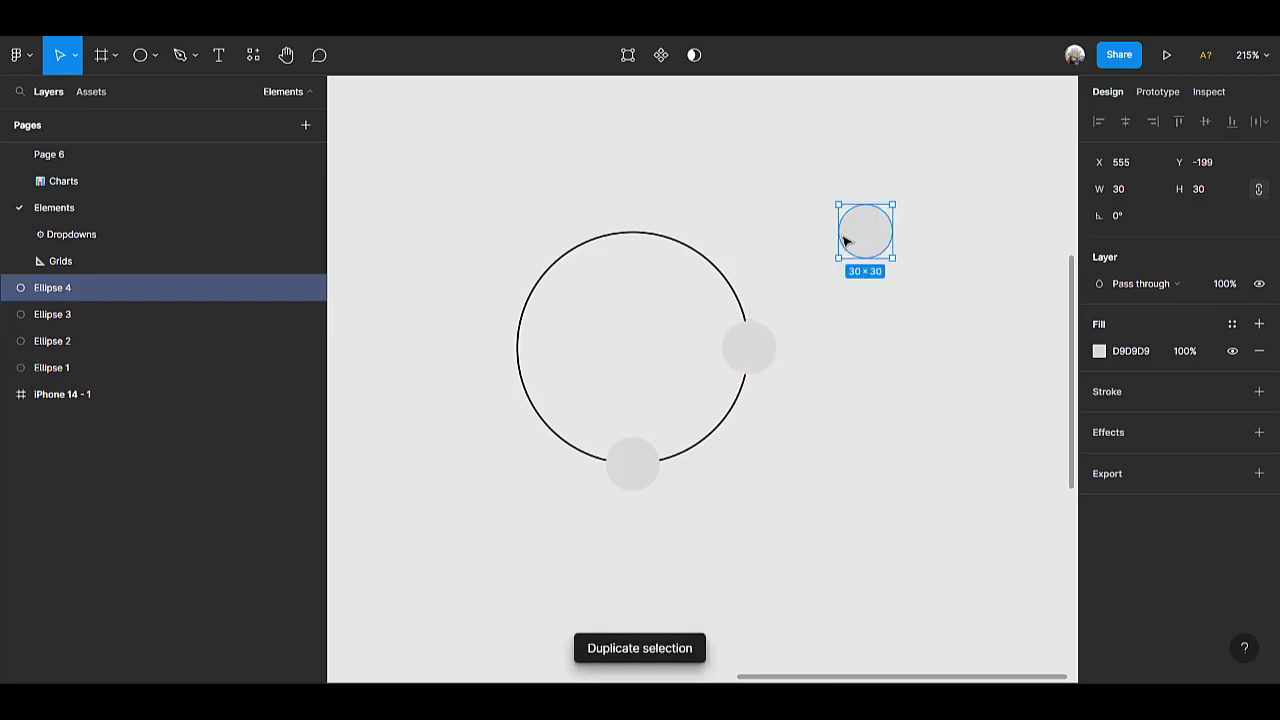
{"action": "left_click_drag", "start_coordinate": [846, 240], "coordinate": [634, 240]}
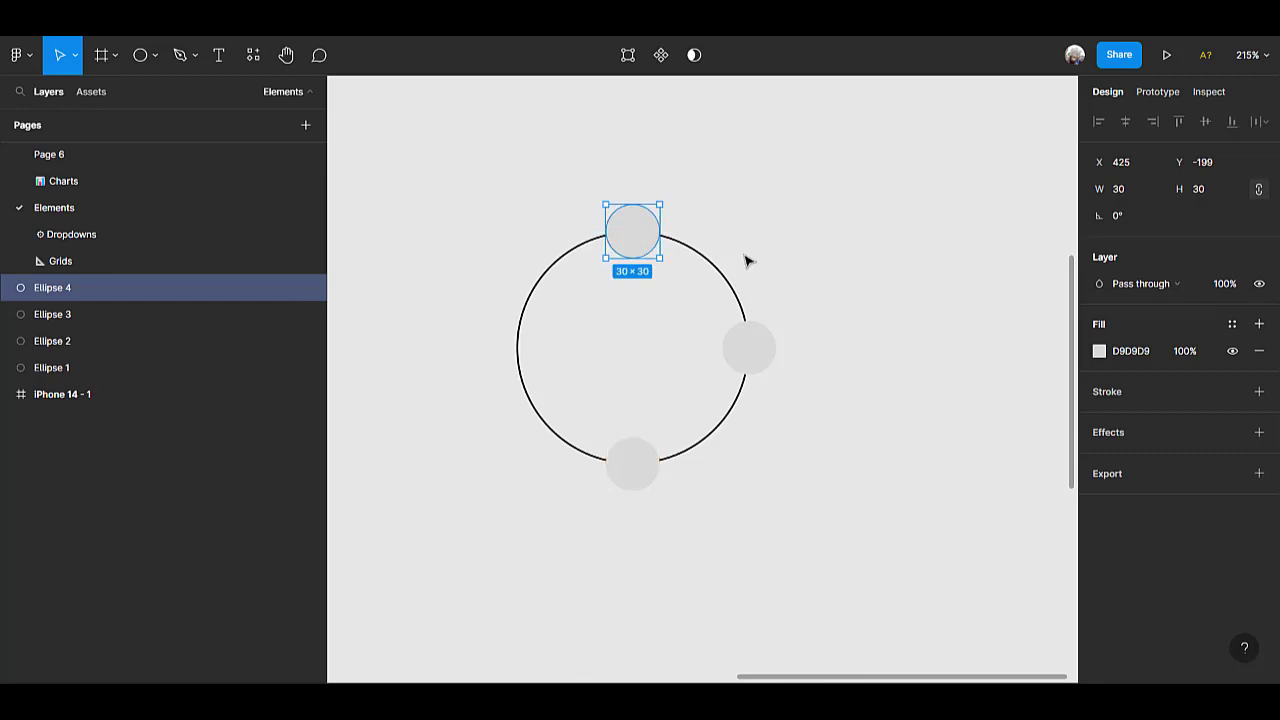
{"action": "key", "text": "ctrl+d"}
{"action": "scroll", "coordinate": [745, 261], "scroll_direction": "up", "scroll_amount": 1}
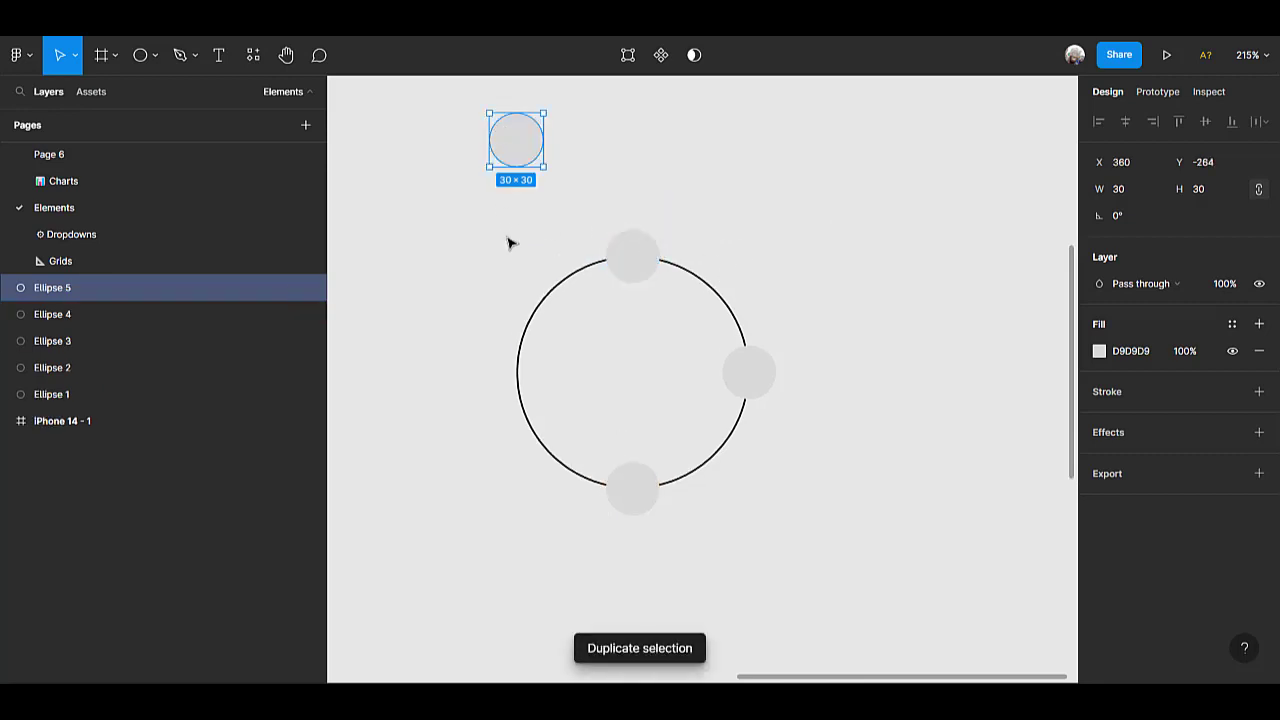
{"action": "left_click_drag", "start_coordinate": [507, 133], "coordinate": [514, 368]}
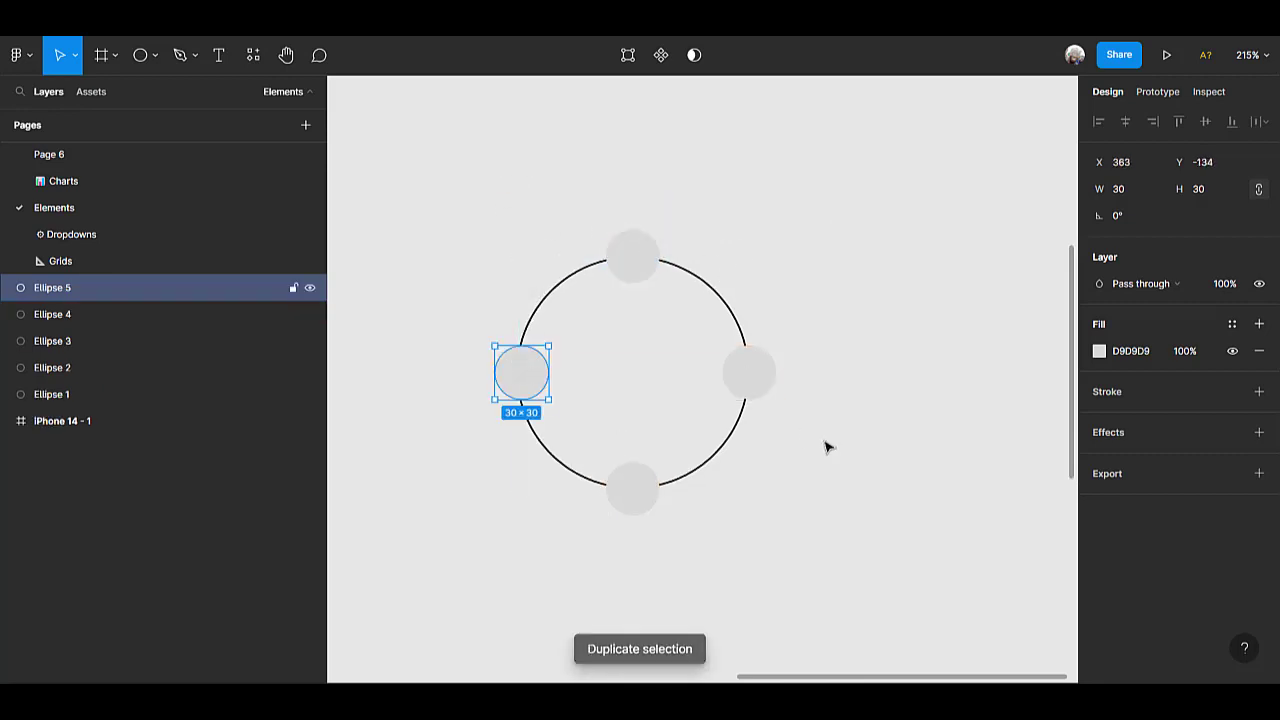
Duplicate all four small circles and rotate the copies about 47° around the ring into the gaps.
{"action": "scroll", "coordinate": [826, 447], "scroll_direction": "down", "scroll_amount": 1}
{"action": "scroll", "coordinate": [826, 447], "scroll_direction": "up", "scroll_amount": 3}
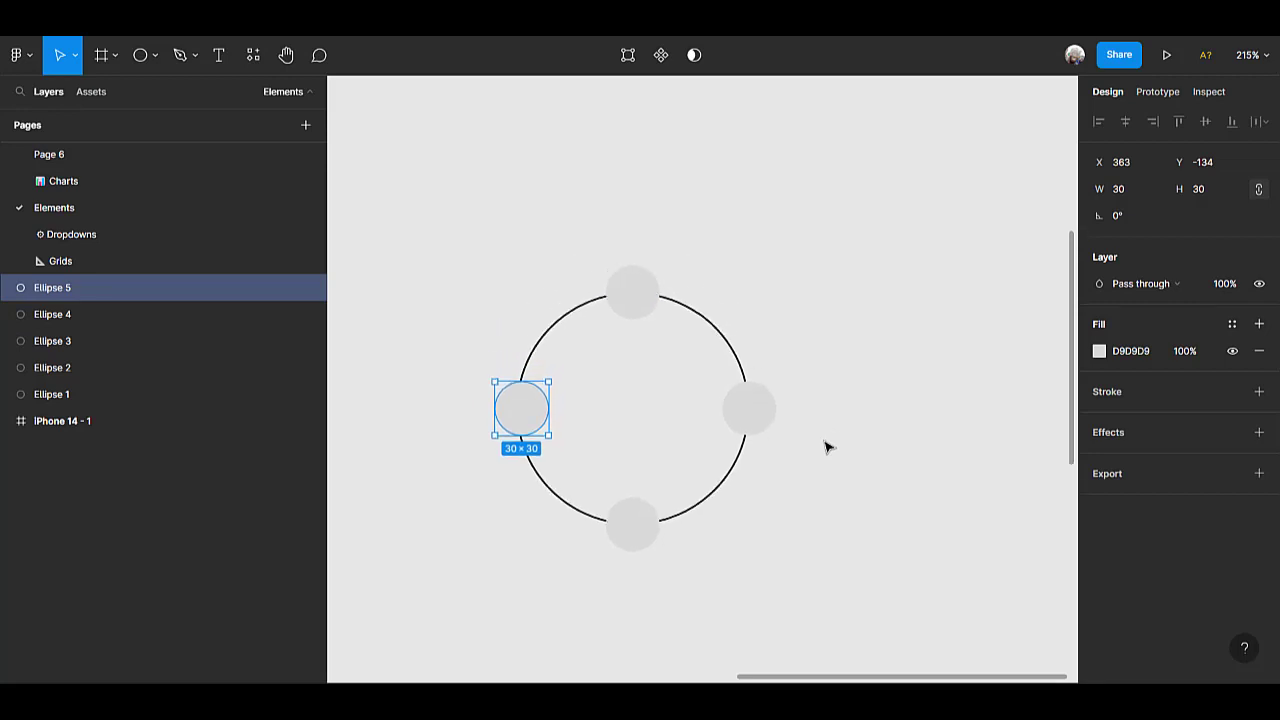
{"action": "left_click", "coordinate": [637, 538], "text": "shift"}
{"action": "left_click", "coordinate": [750, 416], "text": "shift"}
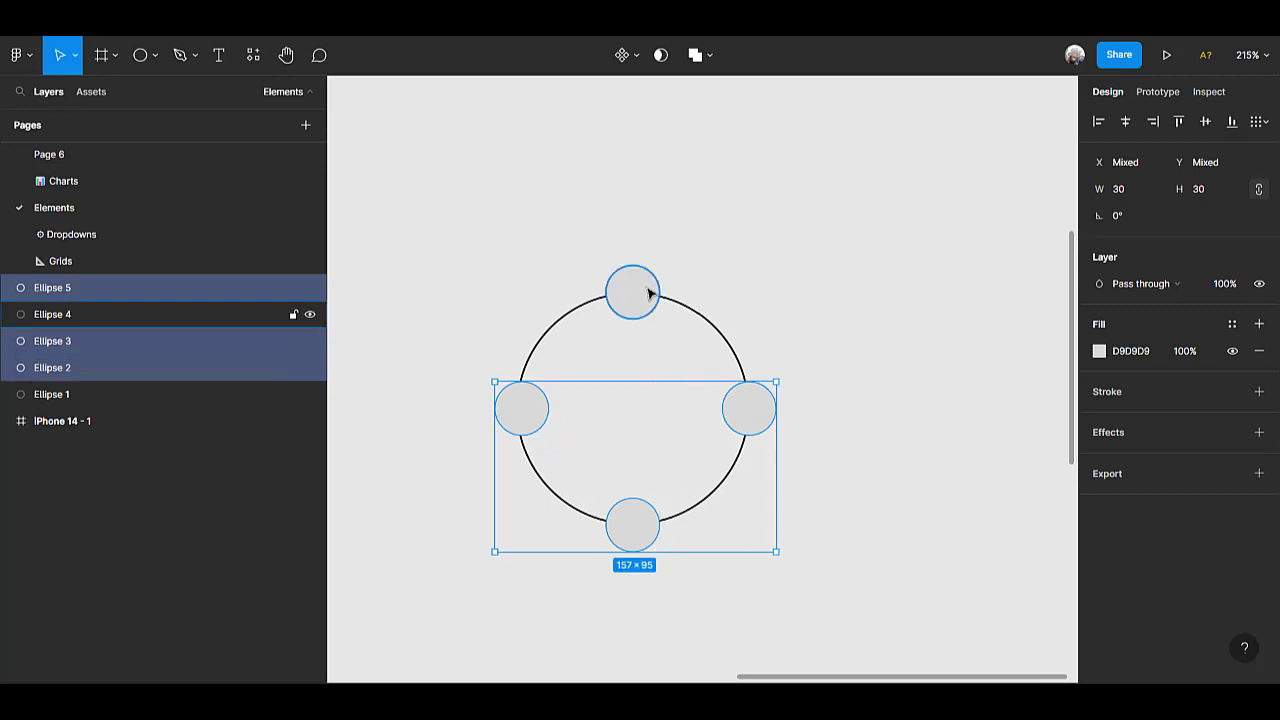
{"action": "left_click", "coordinate": [647, 292], "text": "shift"}
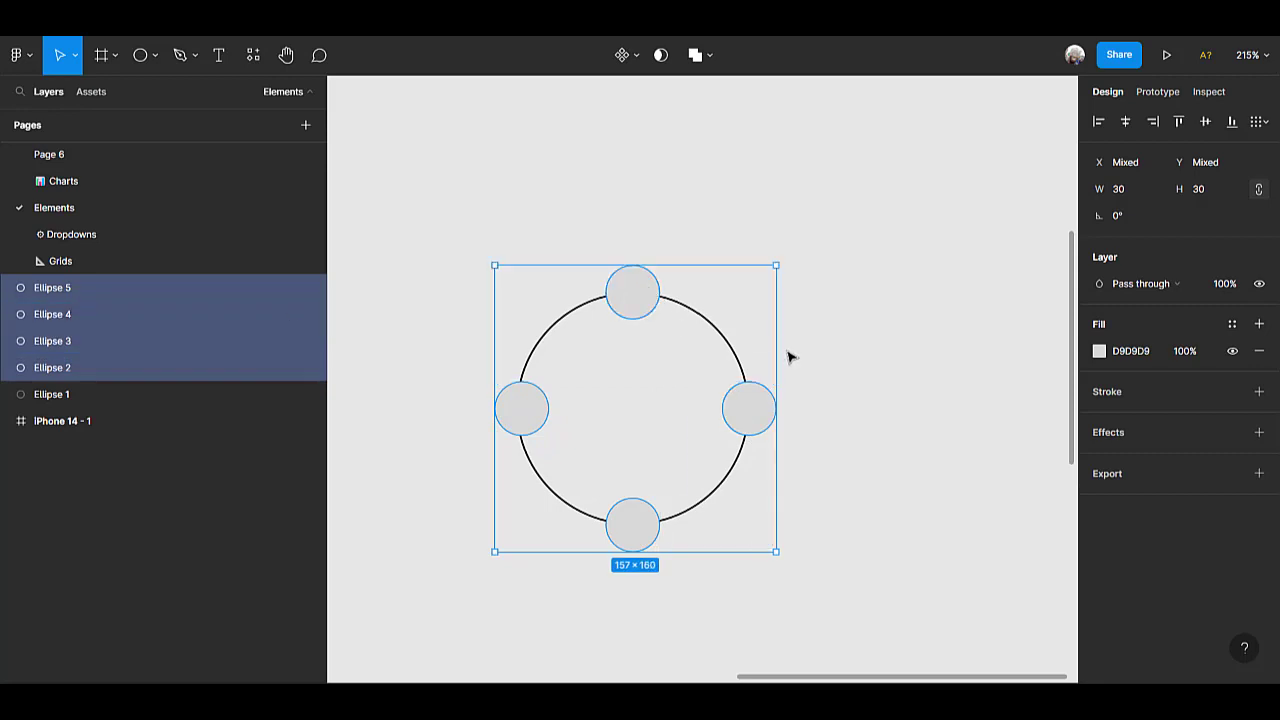
{"action": "key", "text": "ctrl+d"}
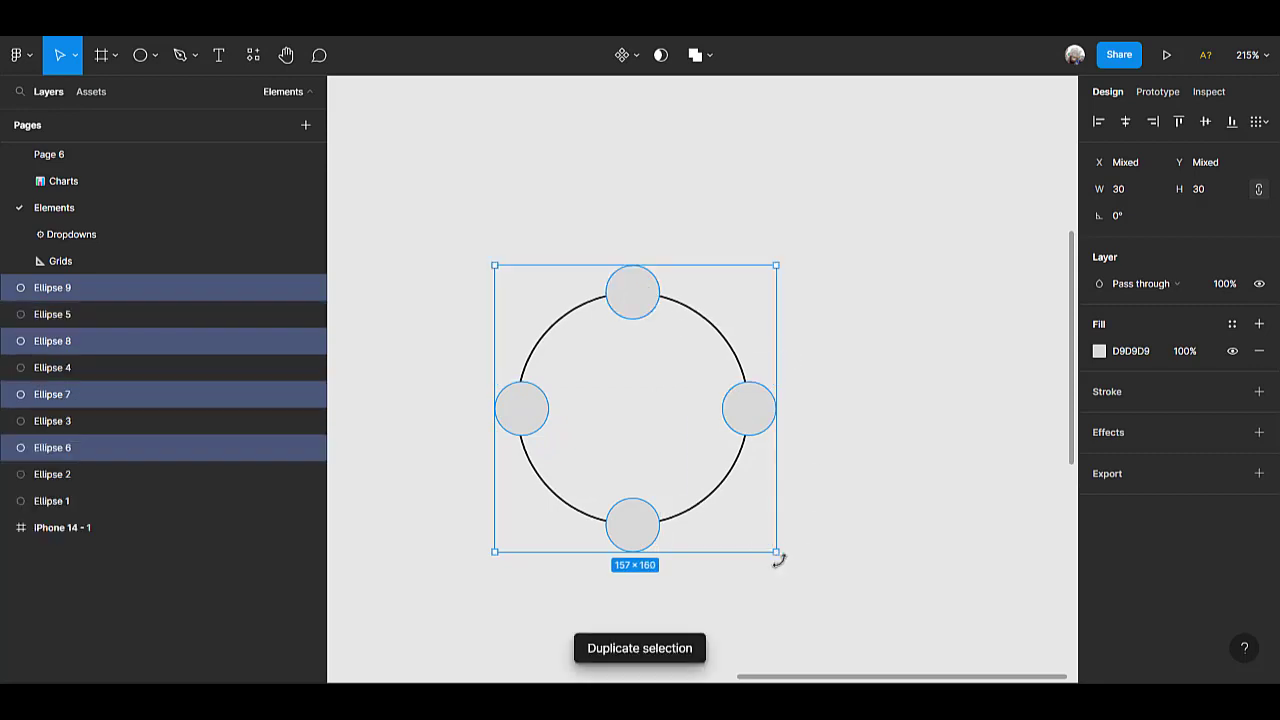
{"action": "left_click_drag", "start_coordinate": [783, 540], "coordinate": [789, 401]}
Set the rotation of the four duplicated circles to 45°.
{"action": "left_click", "coordinate": [1156, 220]}
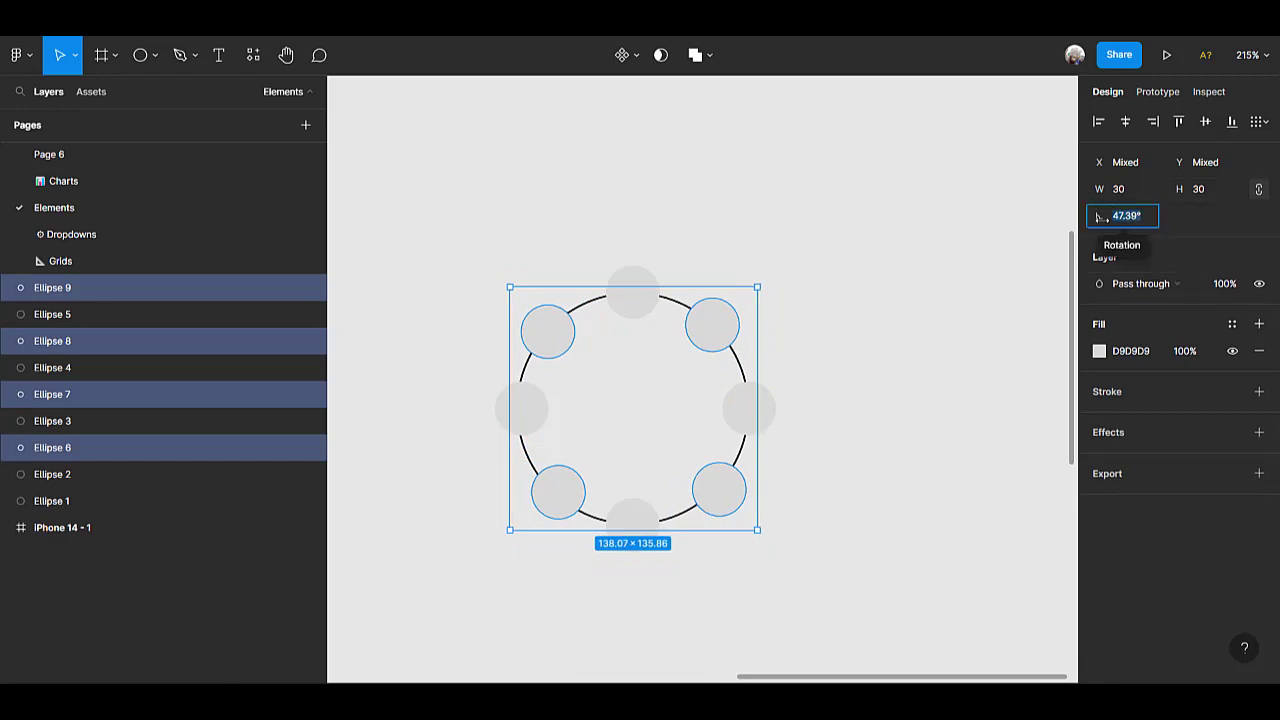
{"action": "type", "text": "4"}
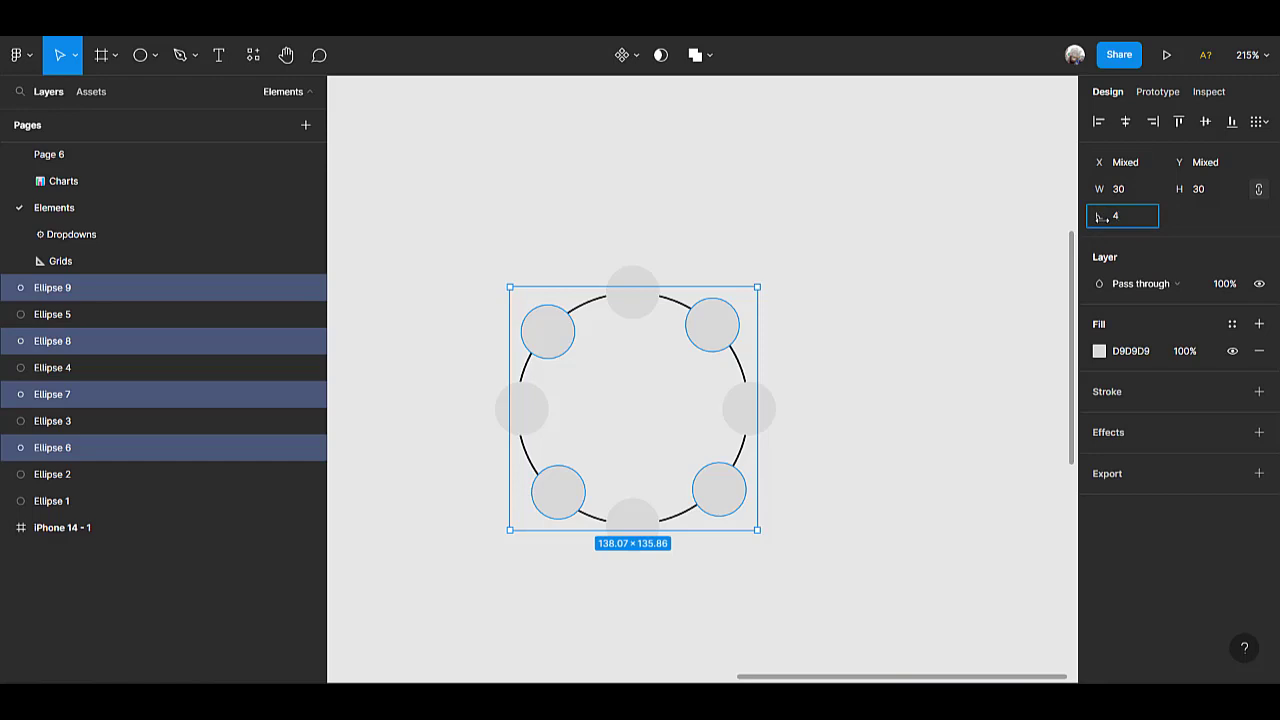
{"action": "type", "text": "5"}
{"action": "key", "text": "Return"}
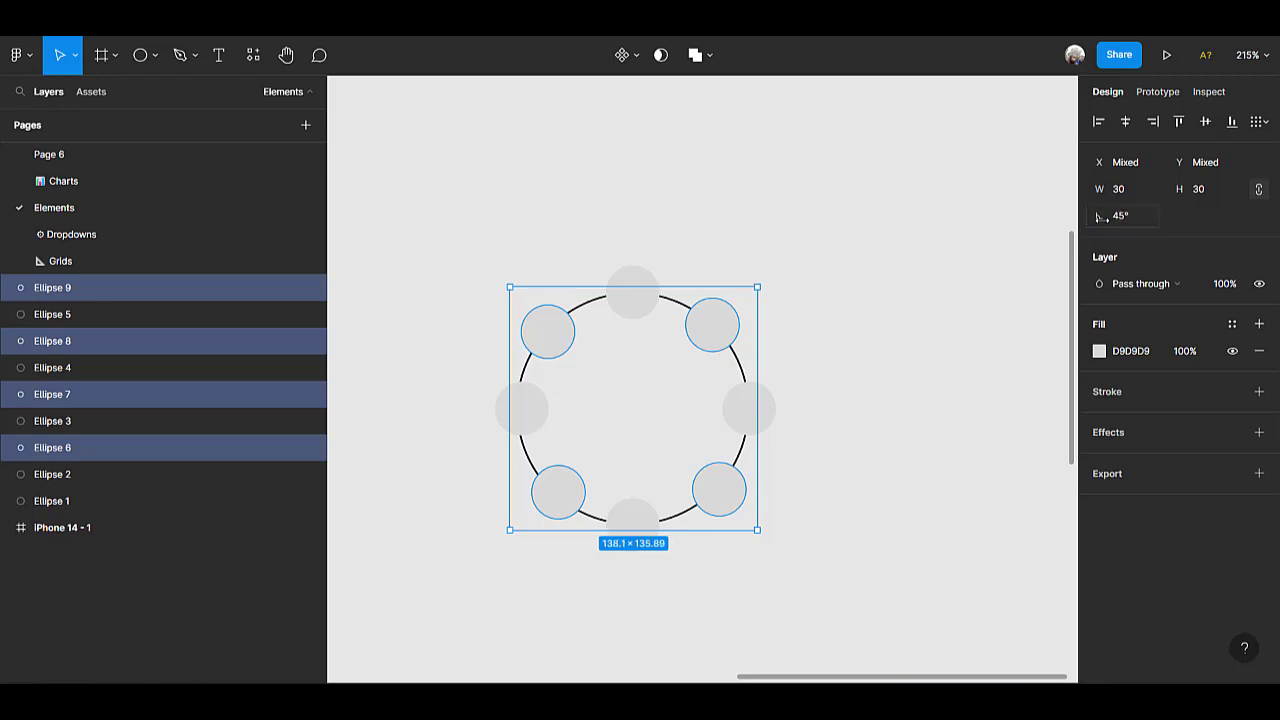
Delete the large outlined guide circle, leaving only the small circles.
{"action": "left_click", "coordinate": [945, 352]}
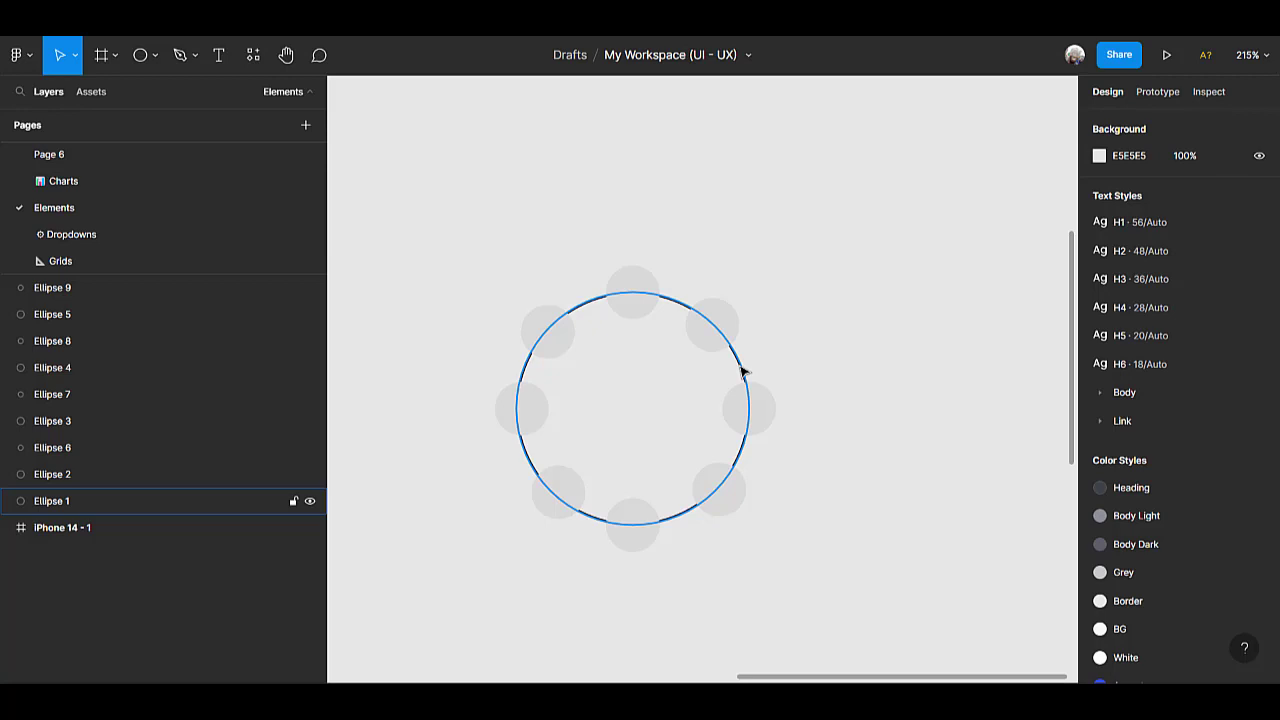
{"action": "left_click", "coordinate": [742, 372]}
{"action": "key", "text": "Delete"}
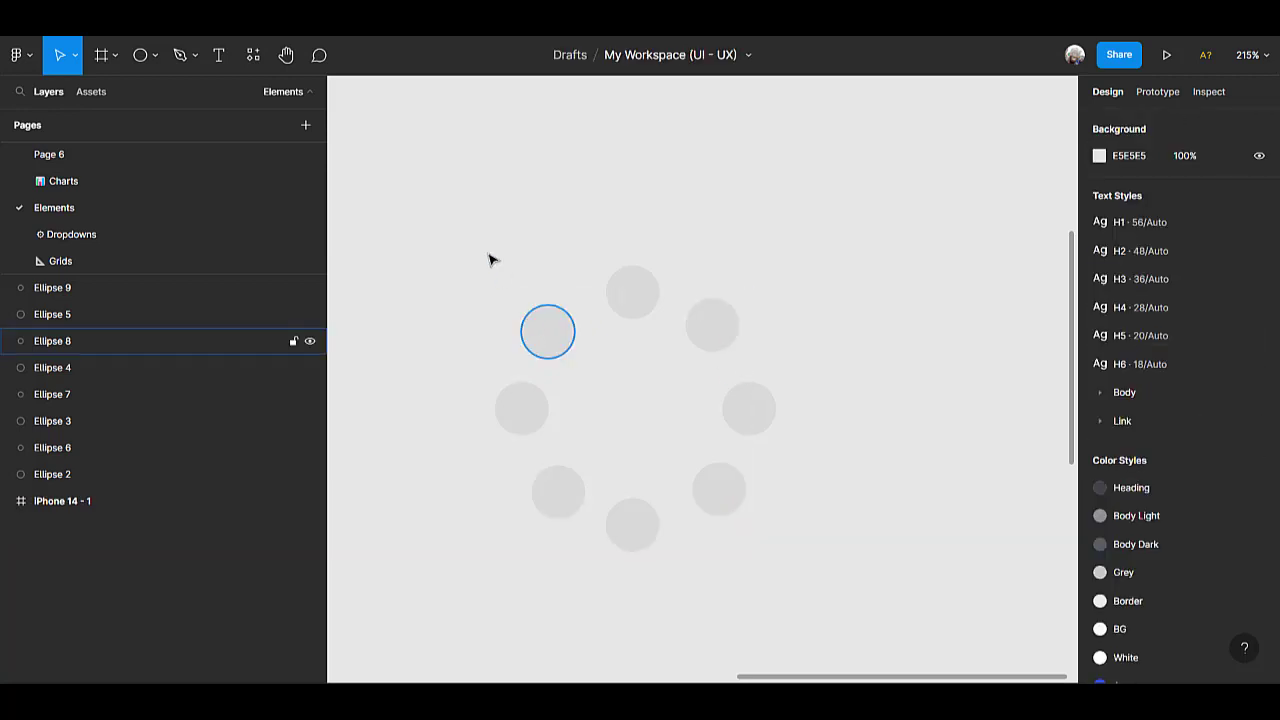
Group the eight small circles and rename the group Up.
{"action": "left_click_drag", "start_coordinate": [458, 244], "coordinate": [812, 592]}
{"action": "right_click", "coordinate": [606, 371]}
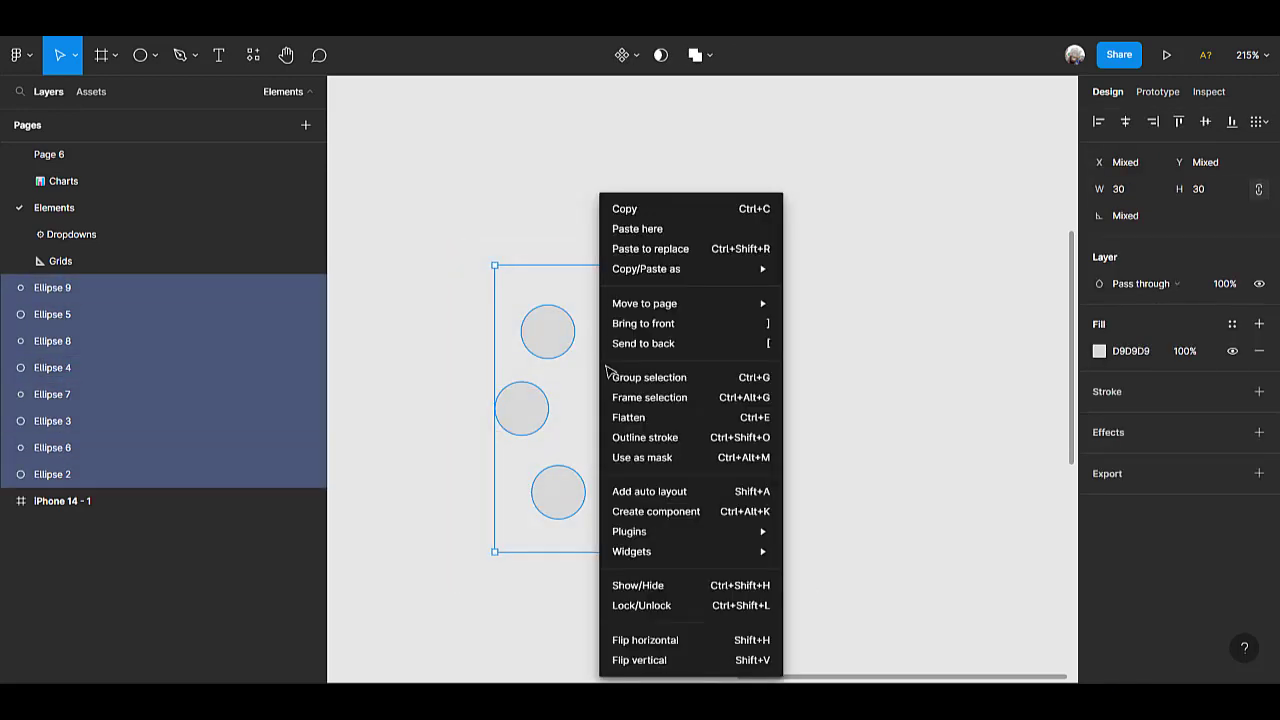
{"action": "left_click", "coordinate": [656, 384]}
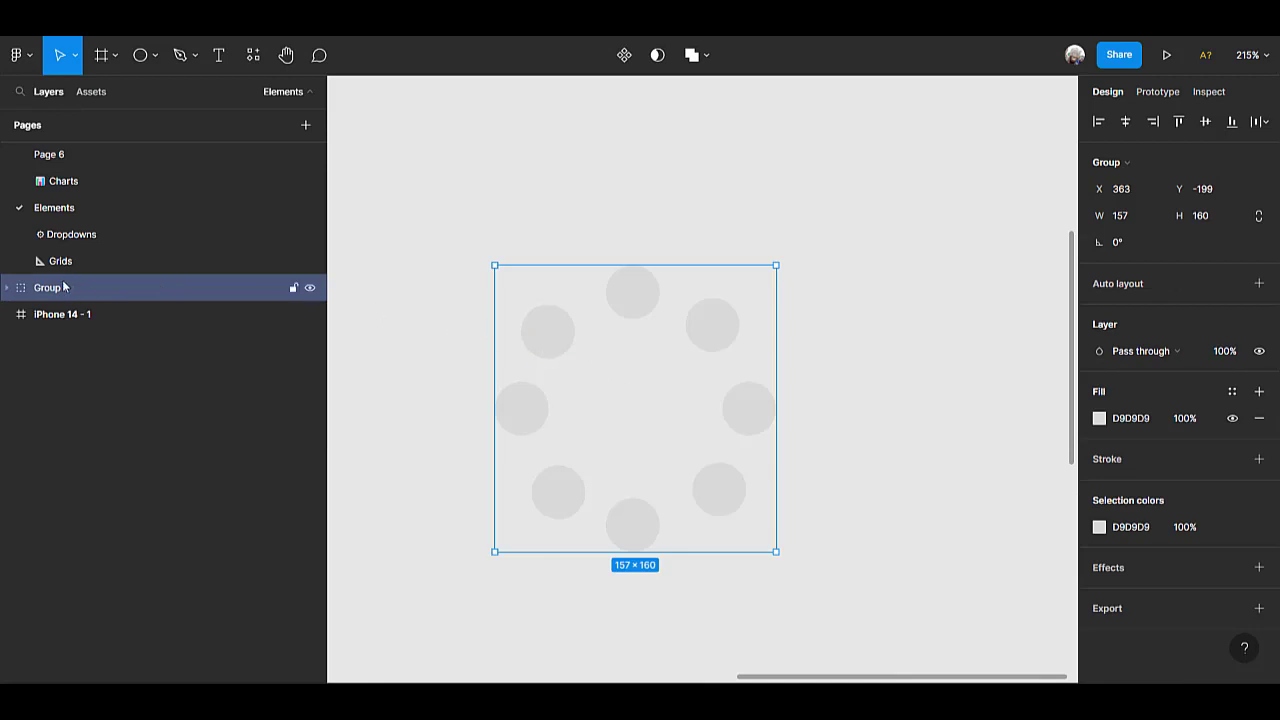
{"action": "double_click", "coordinate": [124, 290]}
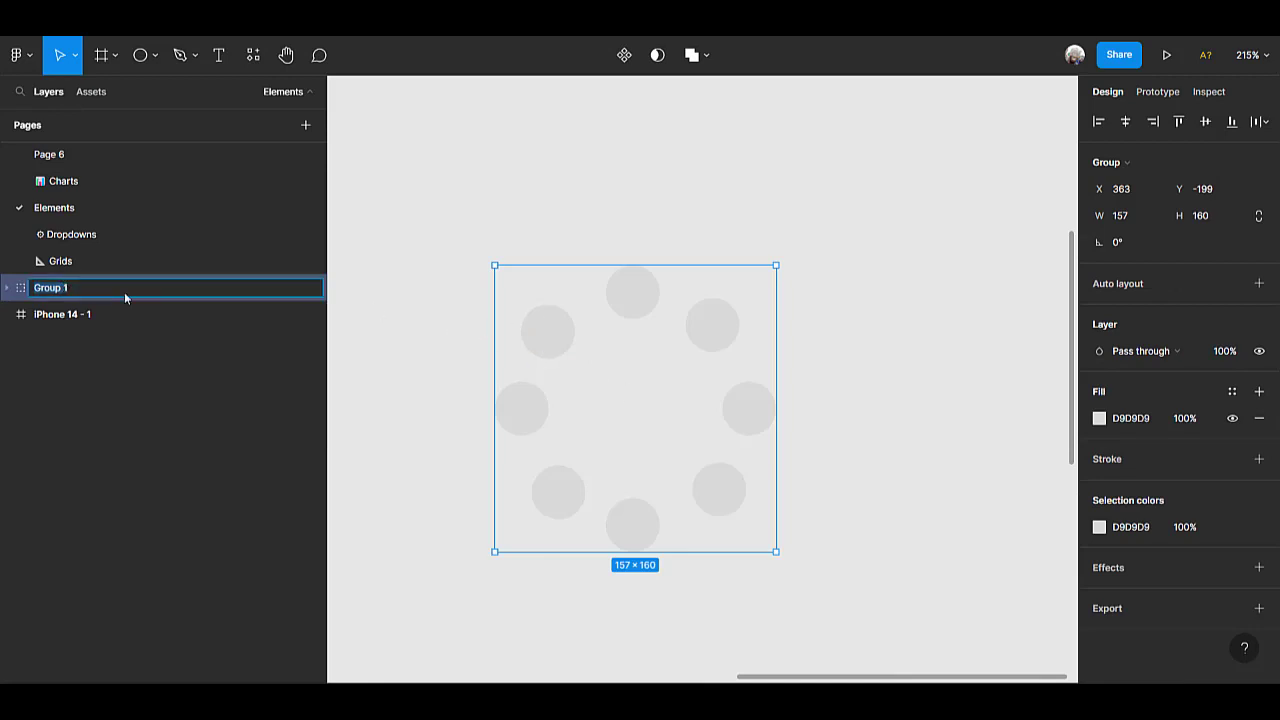
{"action": "type", "text": "l"}
{"action": "key", "text": "BackSpace"}
{"action": "type", "text": "Up"}
{"action": "key", "text": "Return"}
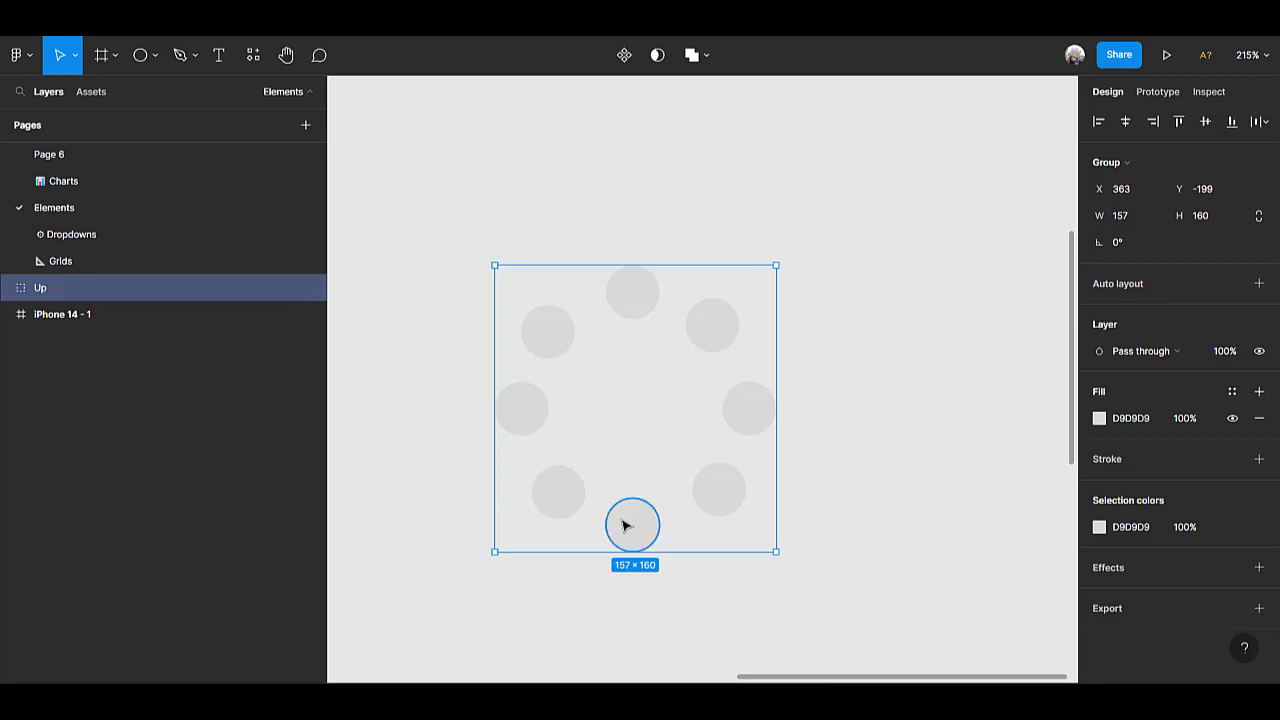
Fill the bottom circle of the ring with dark green 0B8101.
{"action": "scroll", "coordinate": [640, 522], "scroll_direction": "up", "scroll_amount": 3}
{"action": "scroll", "coordinate": [624, 529], "scroll_direction": "up", "scroll_amount": 1}
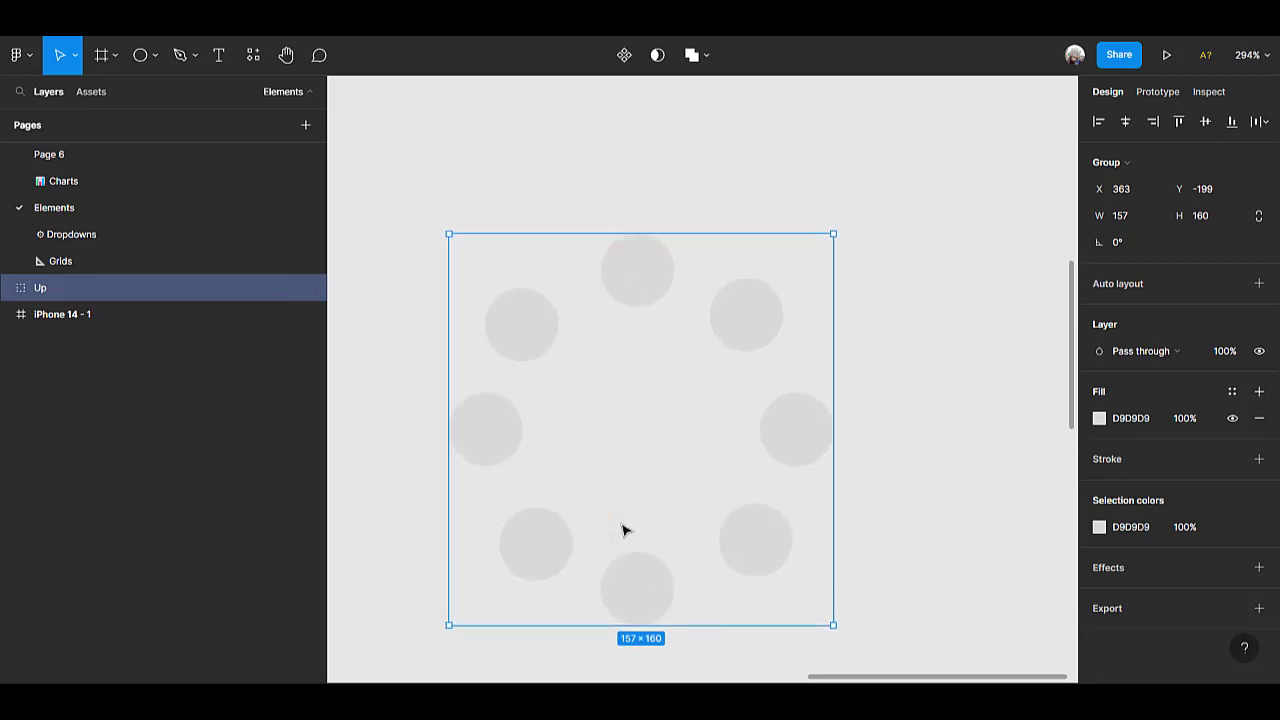
{"action": "double_click", "coordinate": [640, 580]}
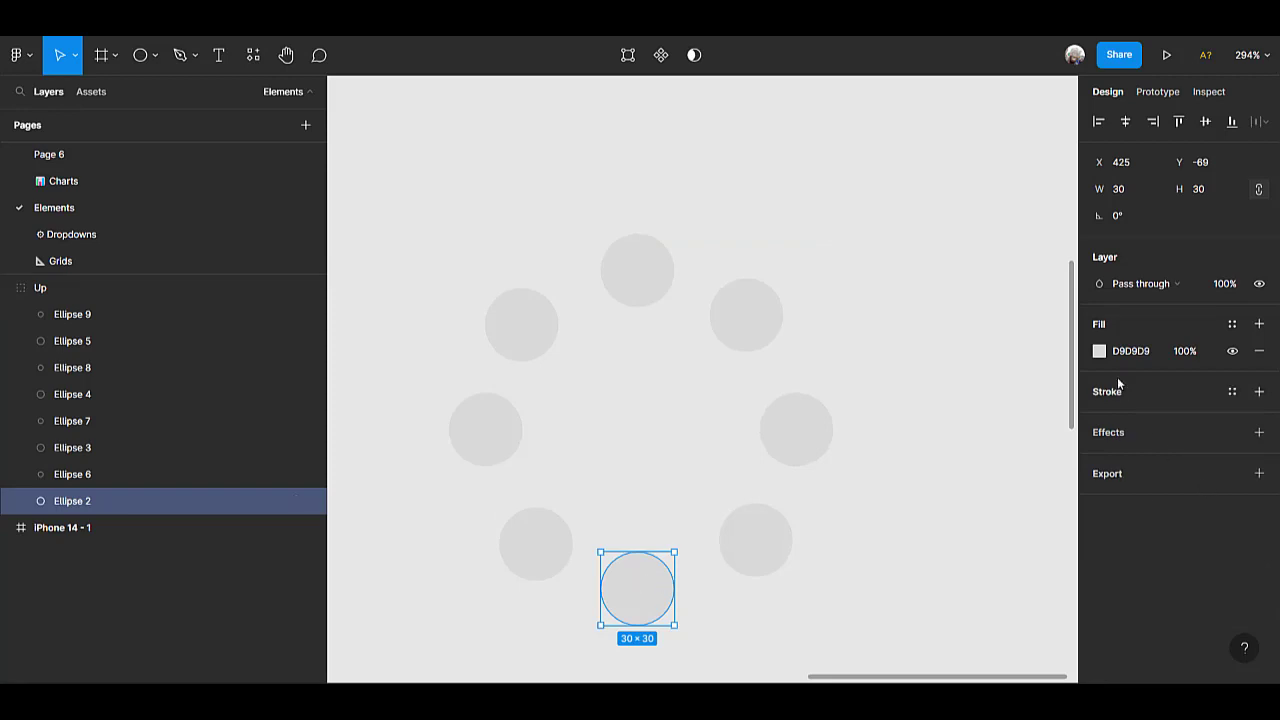
{"action": "left_click", "coordinate": [1100, 352]}
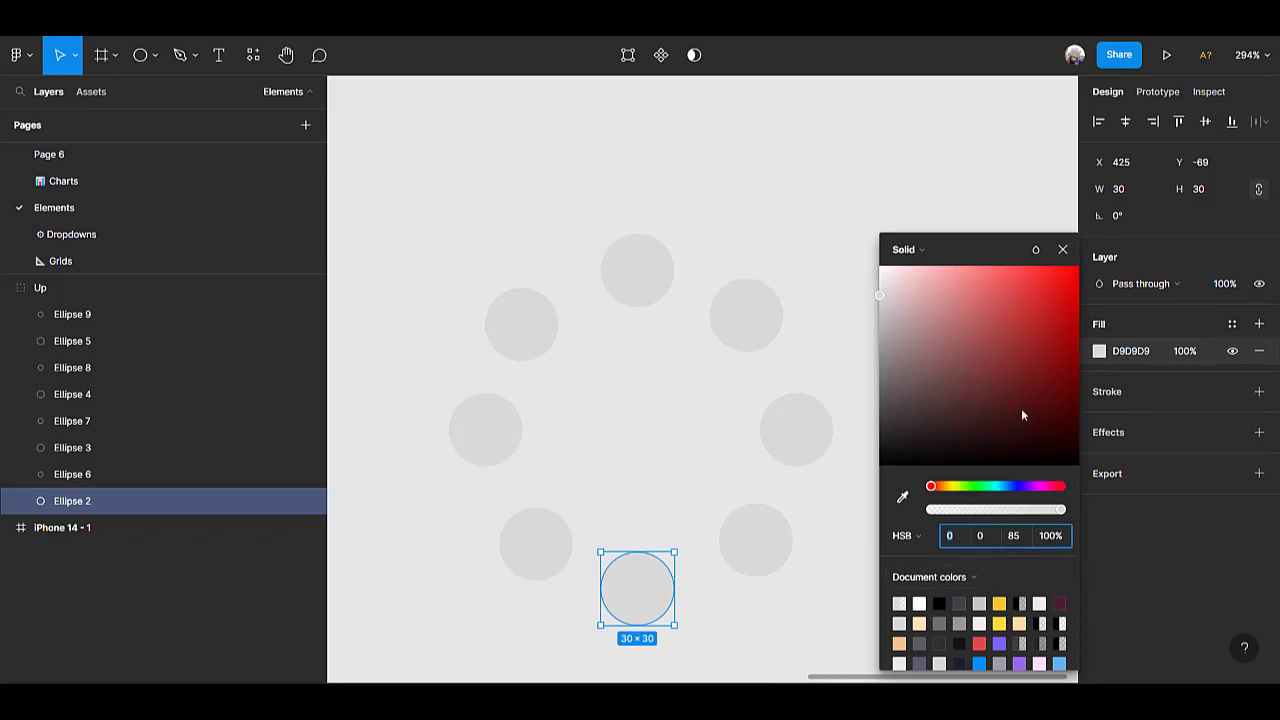
{"action": "left_click", "coordinate": [973, 487]}
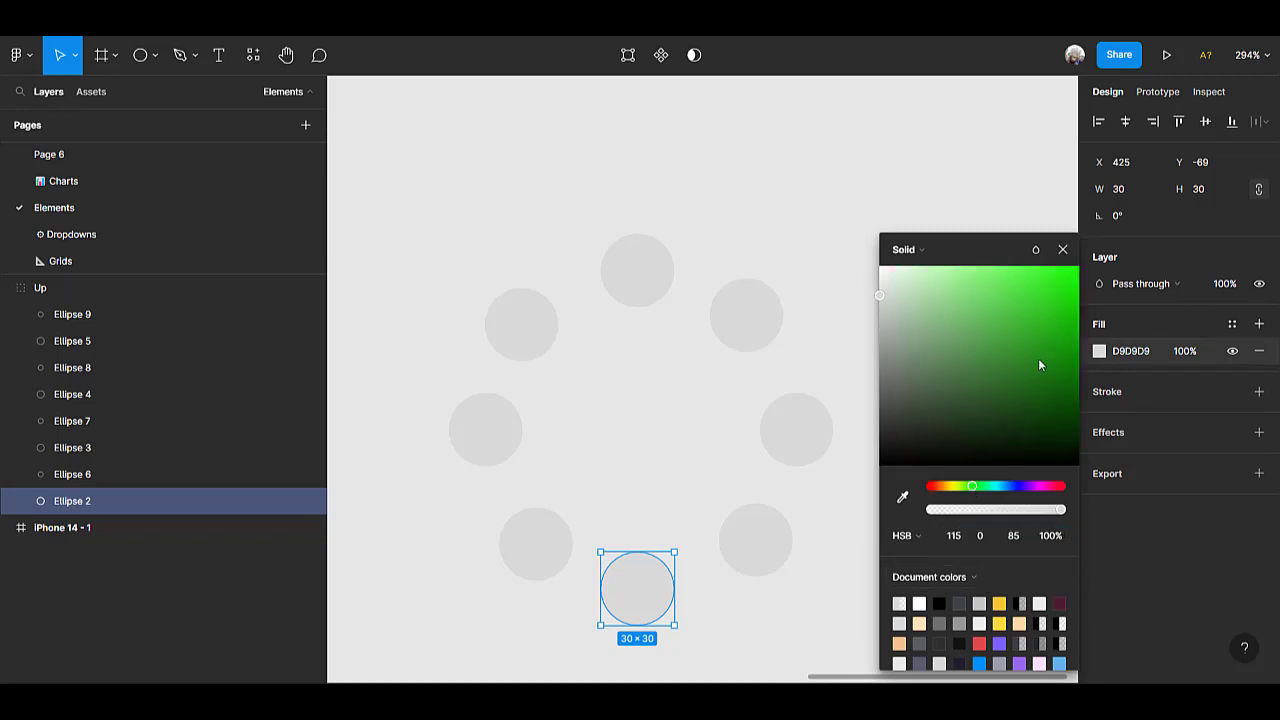
{"action": "left_click_drag", "start_coordinate": [1060, 388], "coordinate": [1078, 369]}
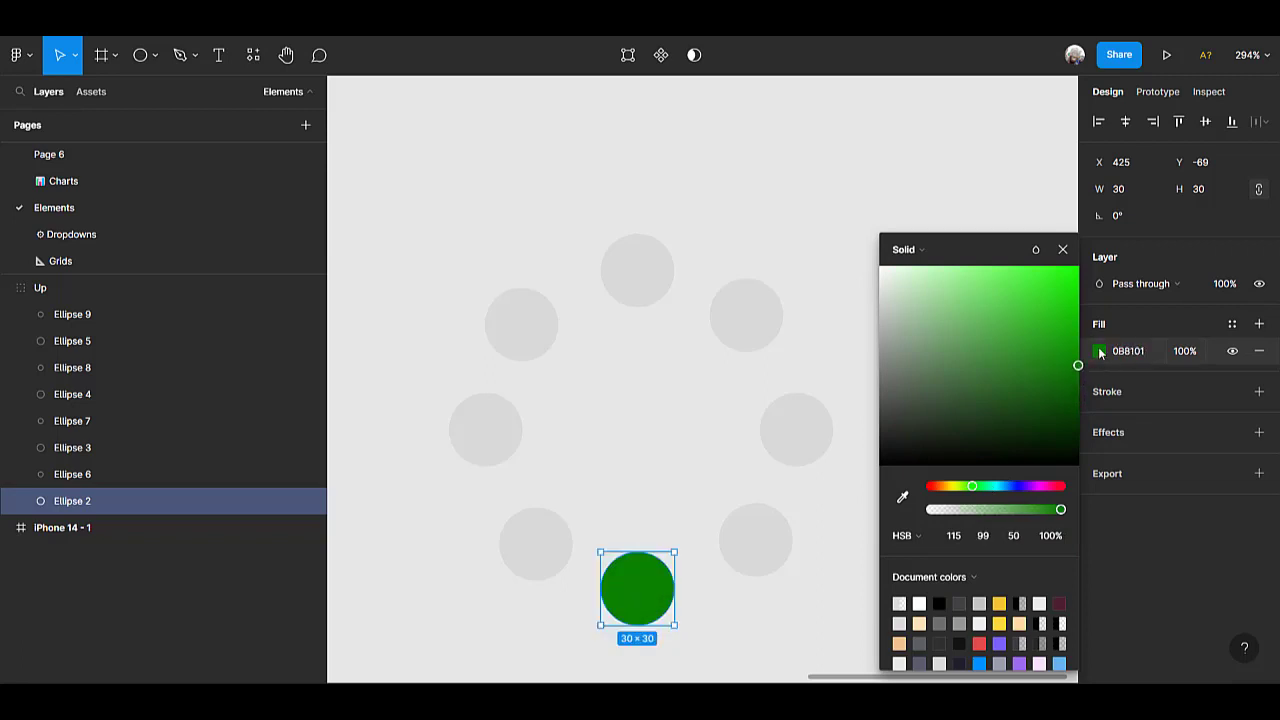
{"action": "left_click", "coordinate": [918, 537]}
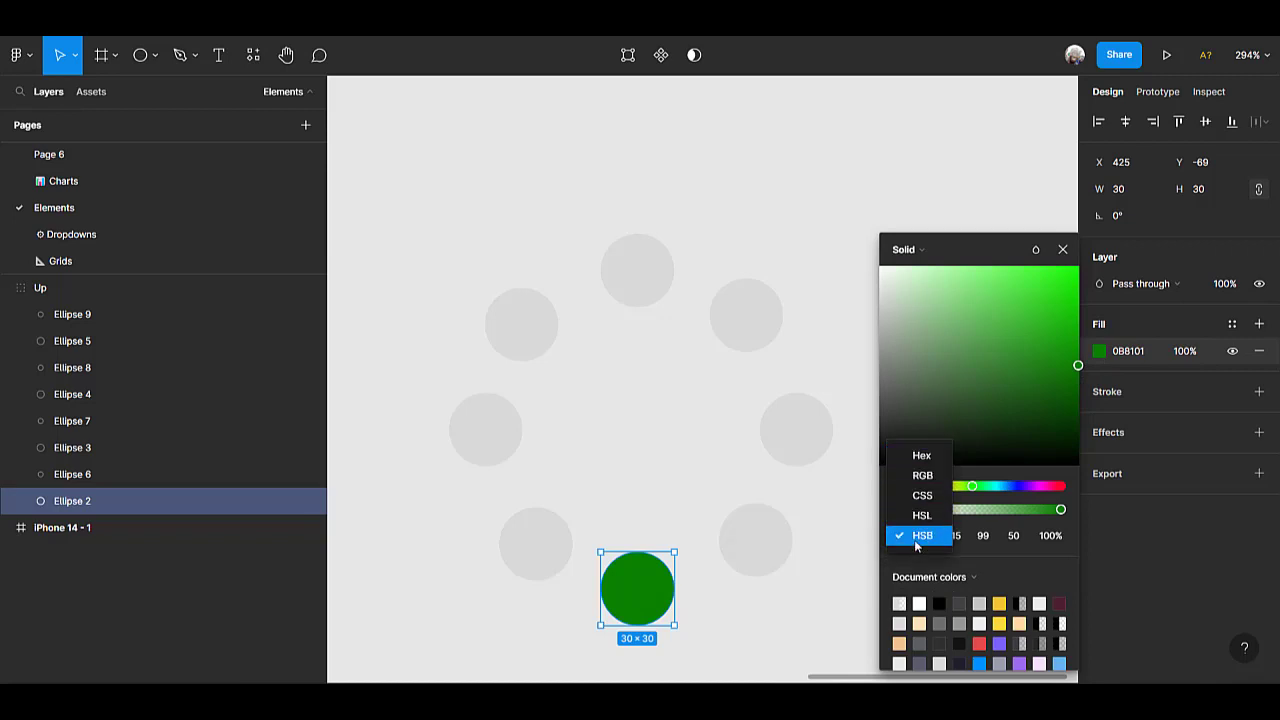
{"action": "left_click", "coordinate": [802, 598]}
{"action": "left_click", "coordinate": [803, 599]}
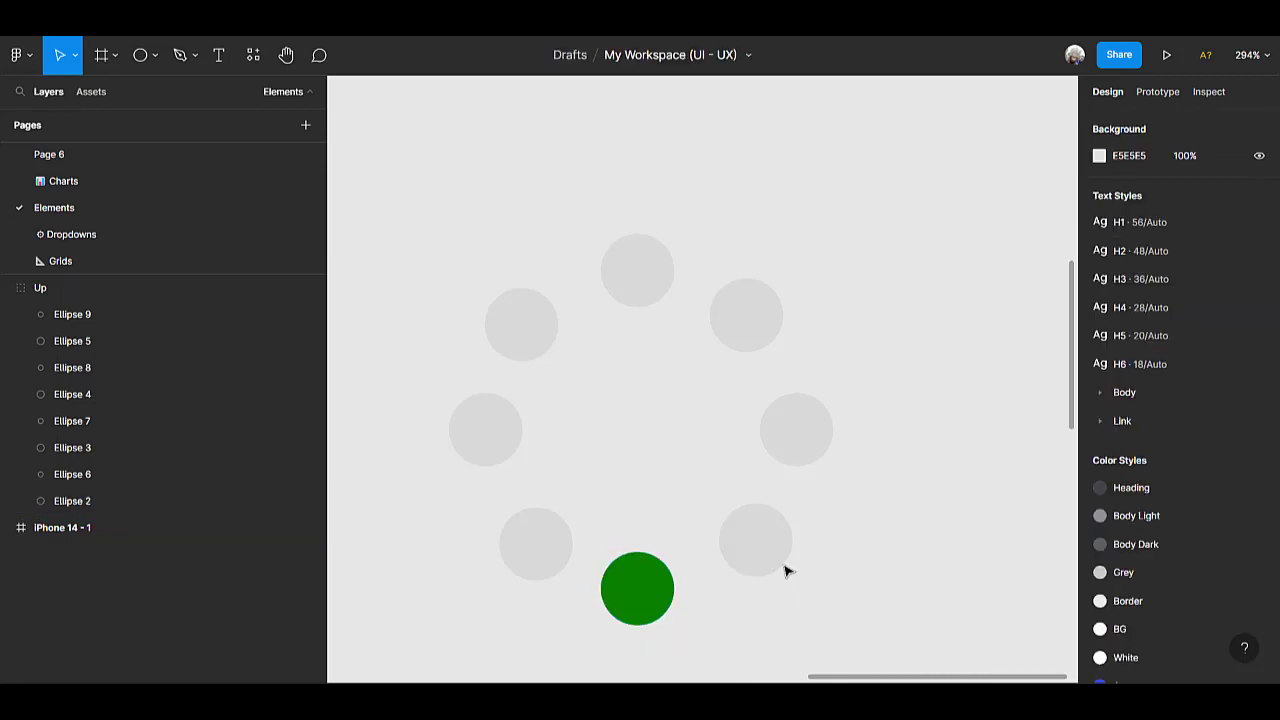
Fill the ring's lower-right circle with the green sampled from the bottom circle, and set its HSB saturation to 80.
{"action": "left_click", "coordinate": [770, 559]}
{"action": "double_click", "coordinate": [770, 559]}
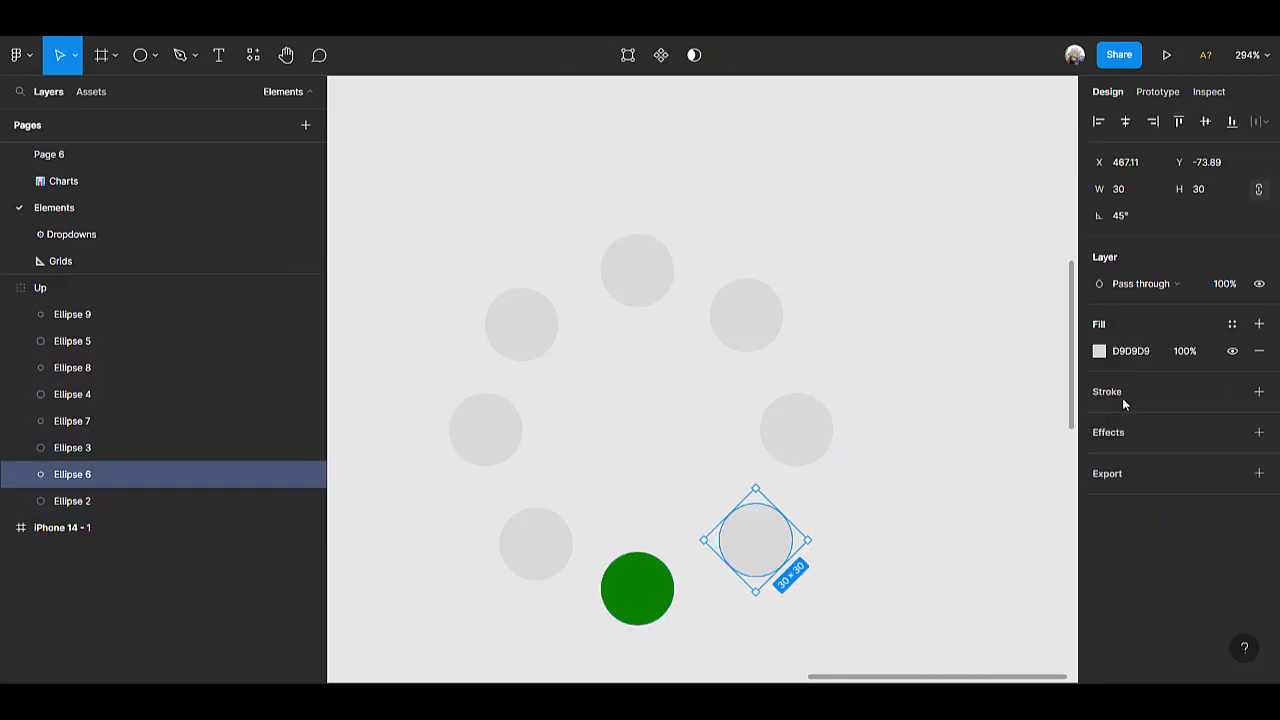
{"action": "left_click", "coordinate": [1099, 351]}
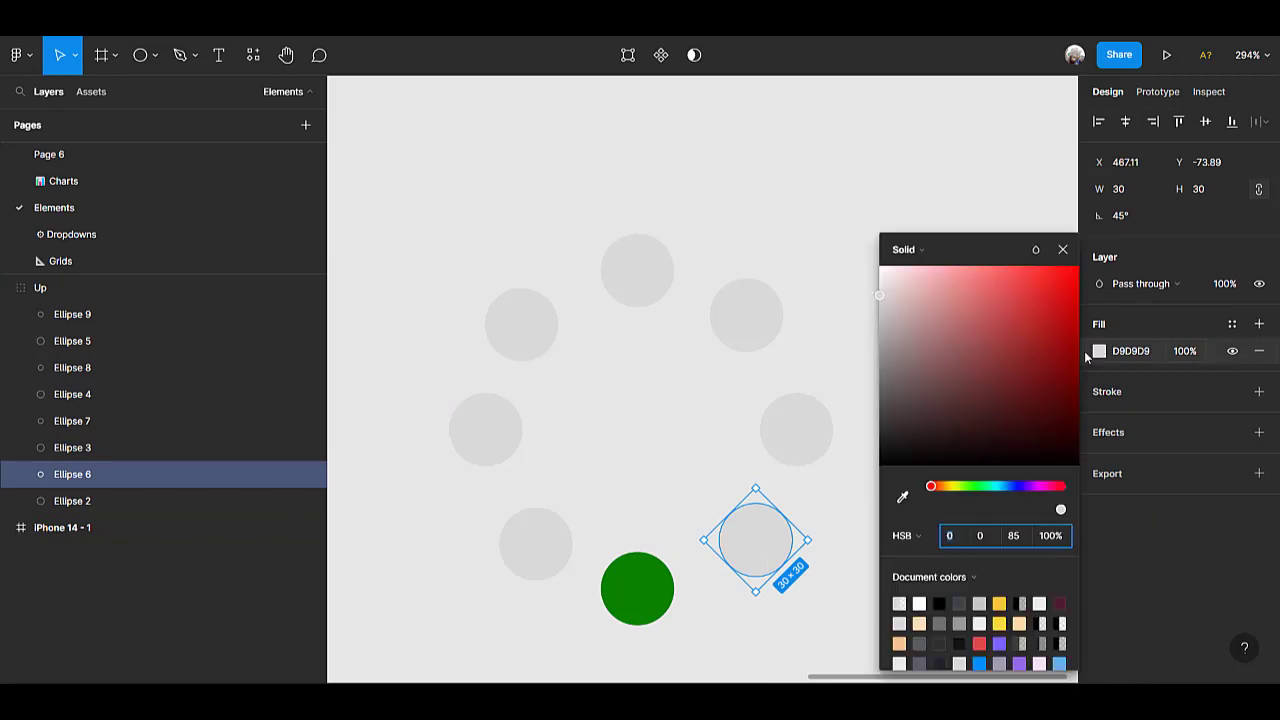
{"action": "left_click", "coordinate": [902, 497]}
{"action": "left_click", "coordinate": [637, 575]}
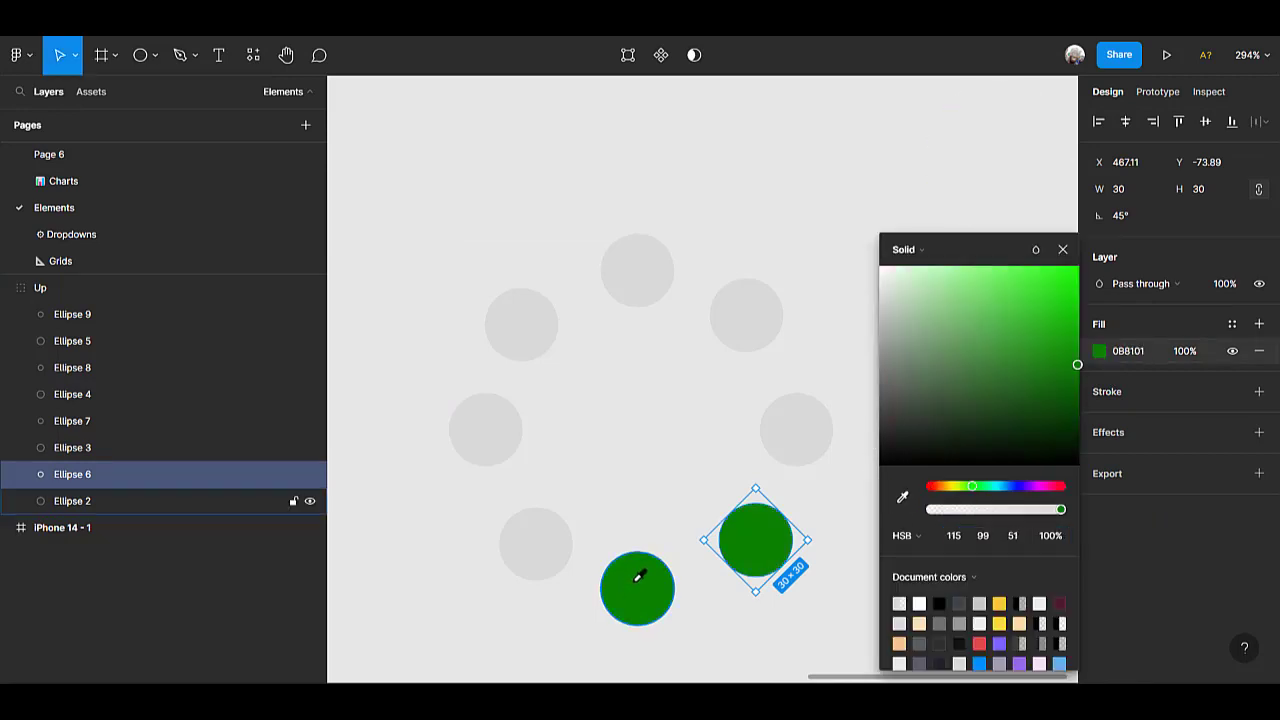
{"action": "left_click", "coordinate": [988, 537]}
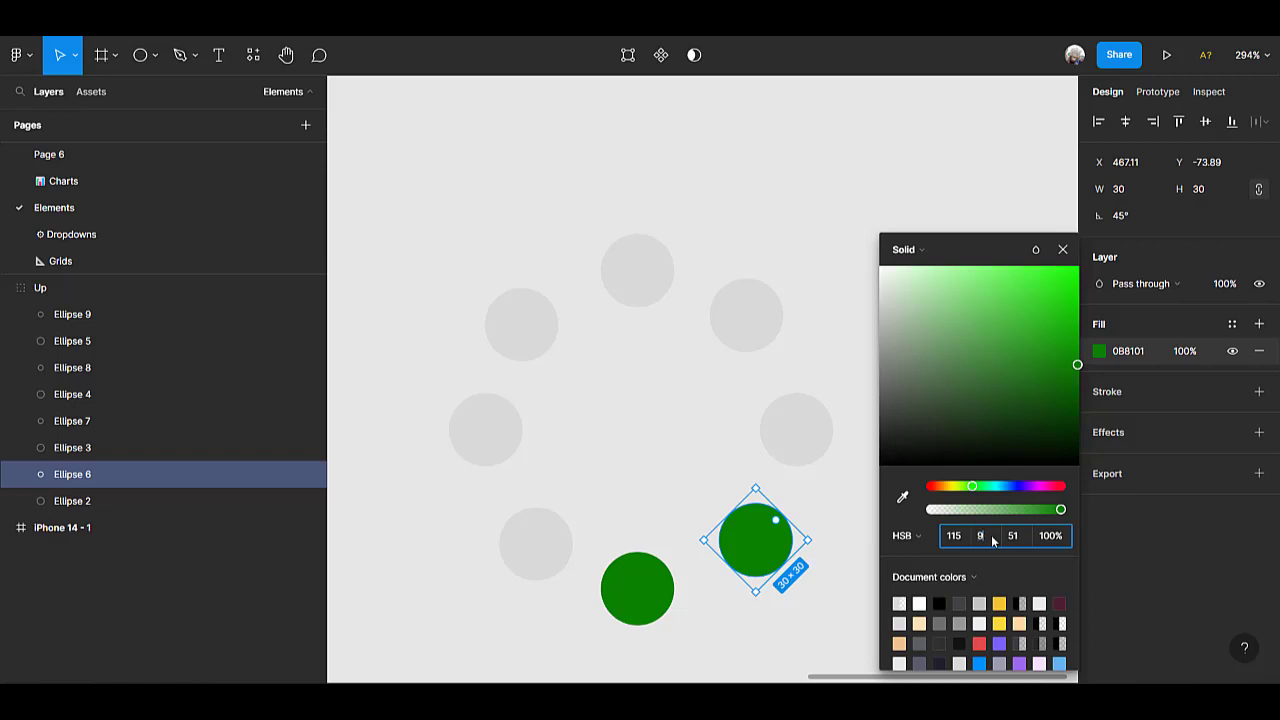
{"action": "key", "text": "Return"}
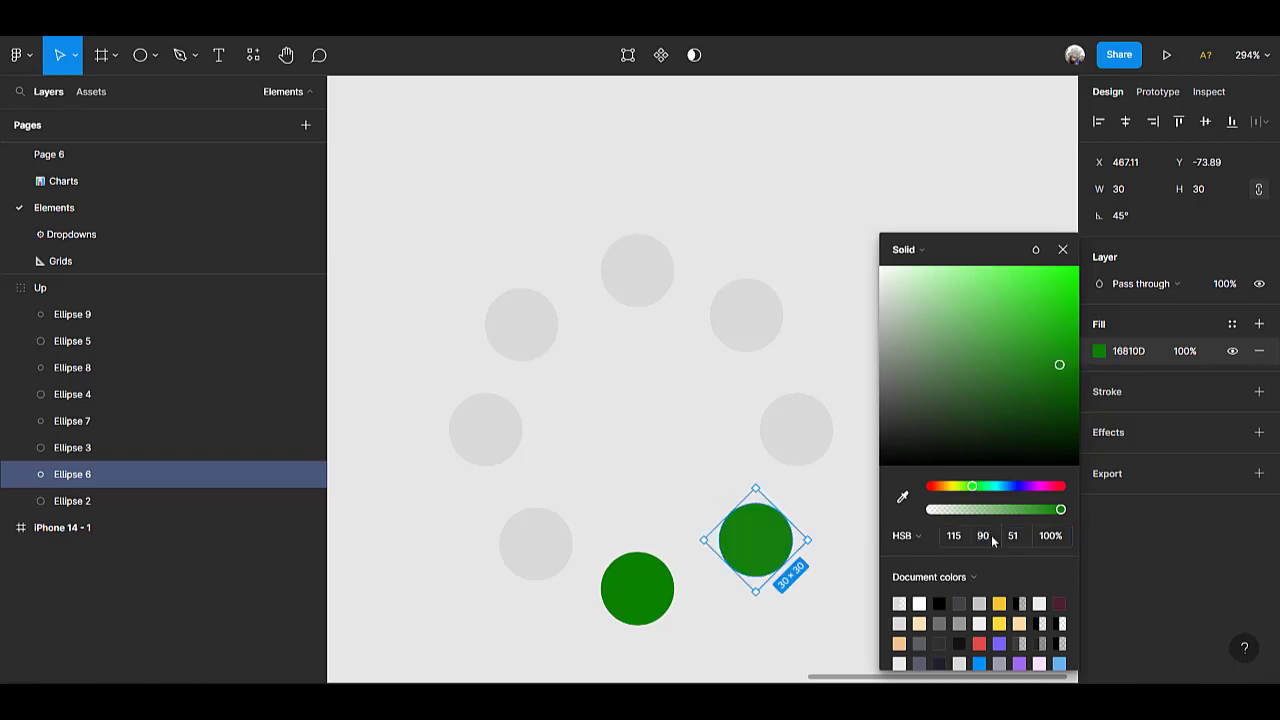
{"action": "left_click", "coordinate": [991, 535]}
{"action": "key", "text": "Return"}
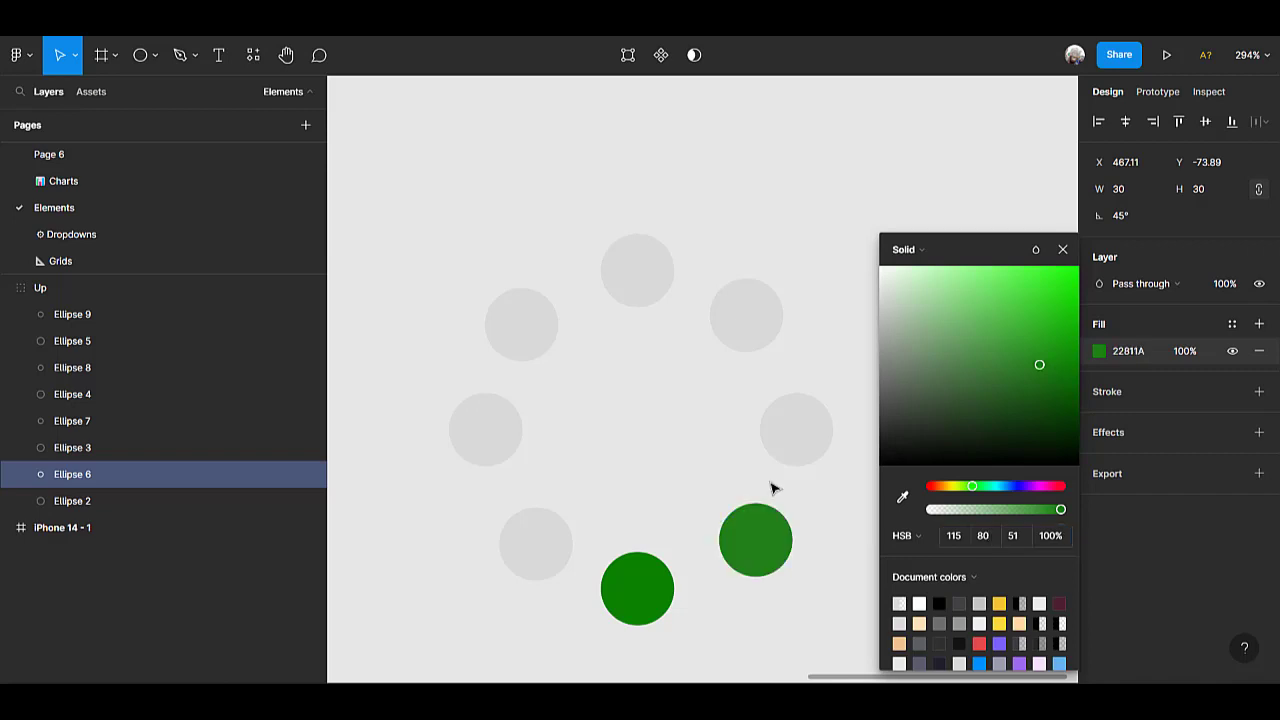
Fill the ring's rightmost circle with the green sampled from the lower-right circle, and reduce its HSB saturation to 70.
{"action": "left_click", "coordinate": [826, 430]}
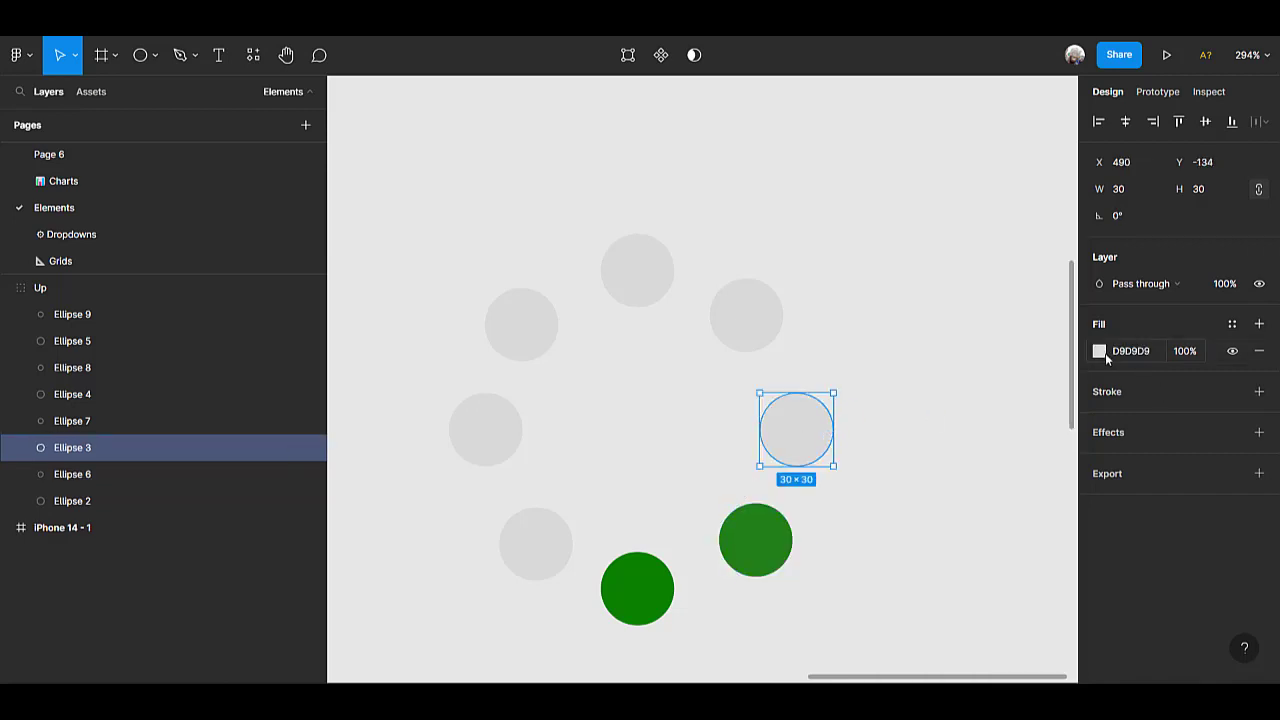
{"action": "left_click", "coordinate": [1100, 352]}
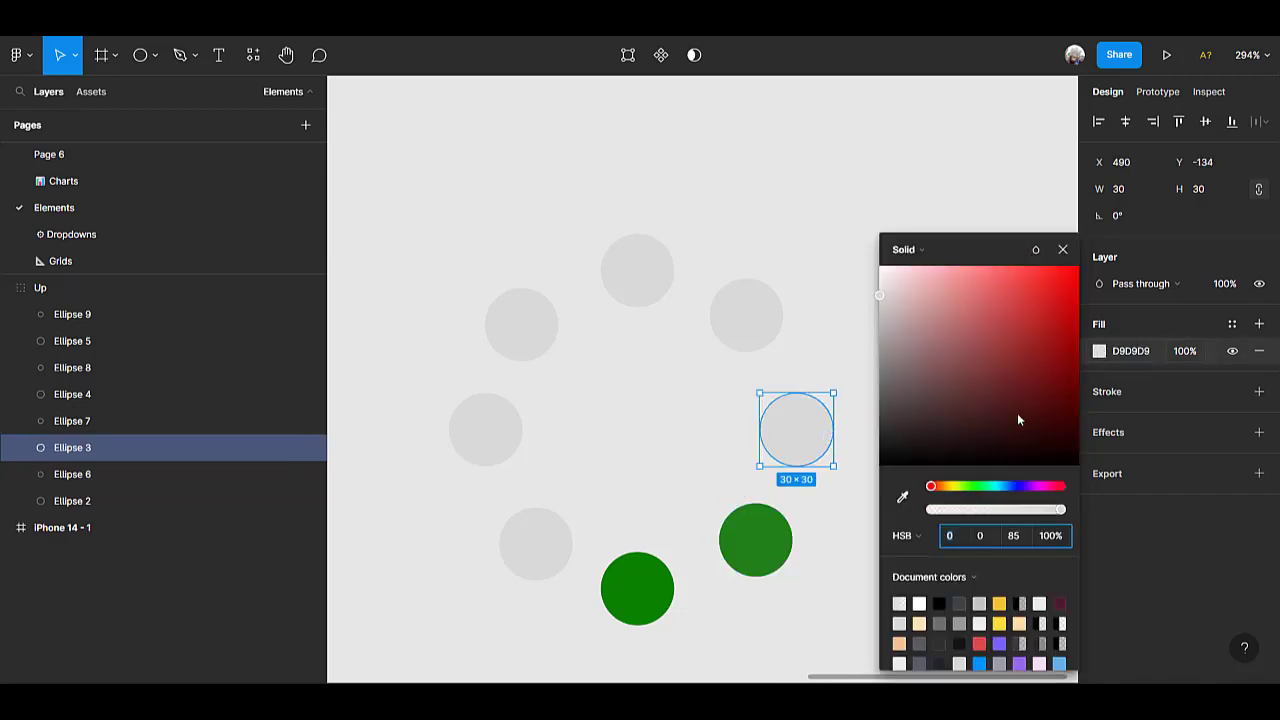
{"action": "left_click", "coordinate": [903, 494]}
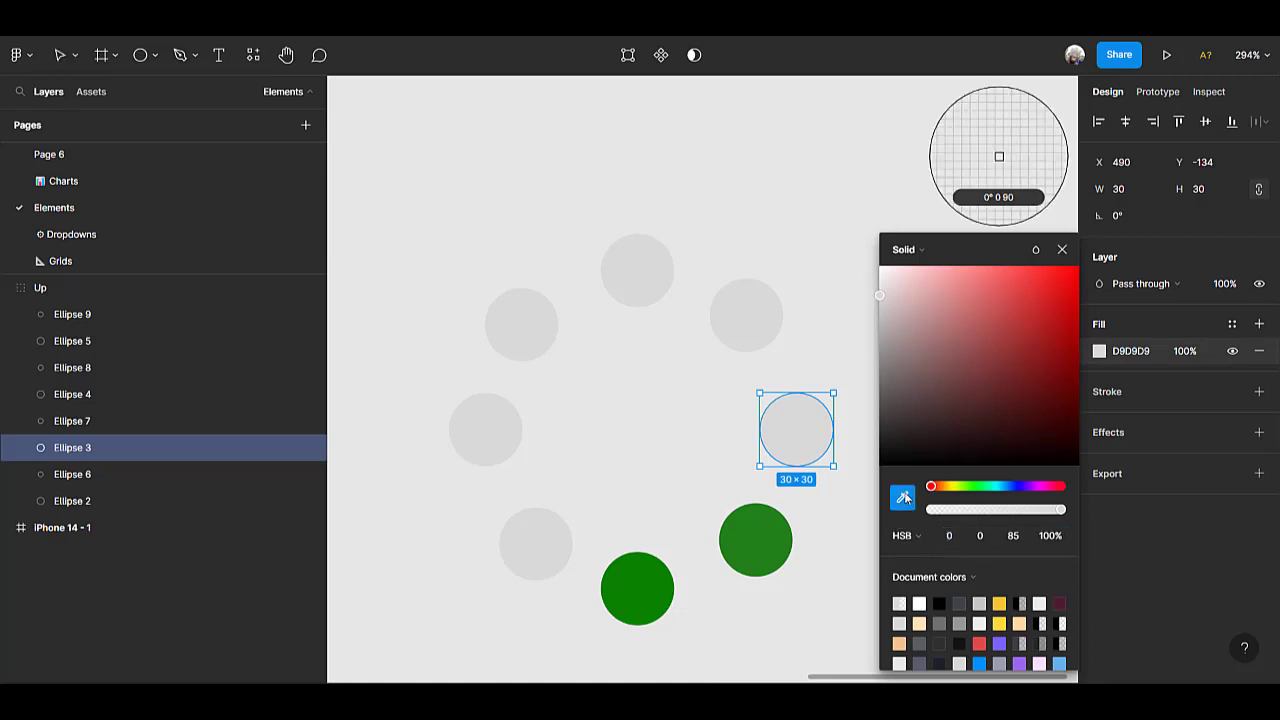
{"action": "left_click", "coordinate": [753, 541]}
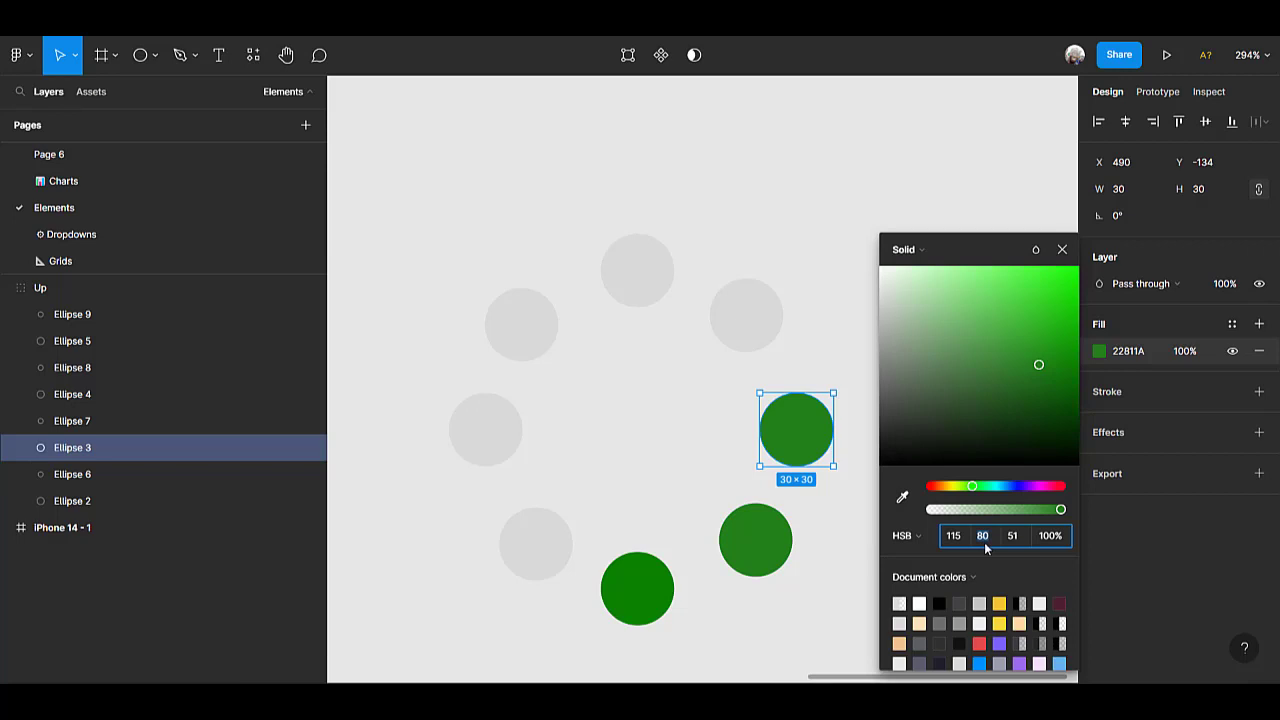
{"action": "key", "text": "Return"}
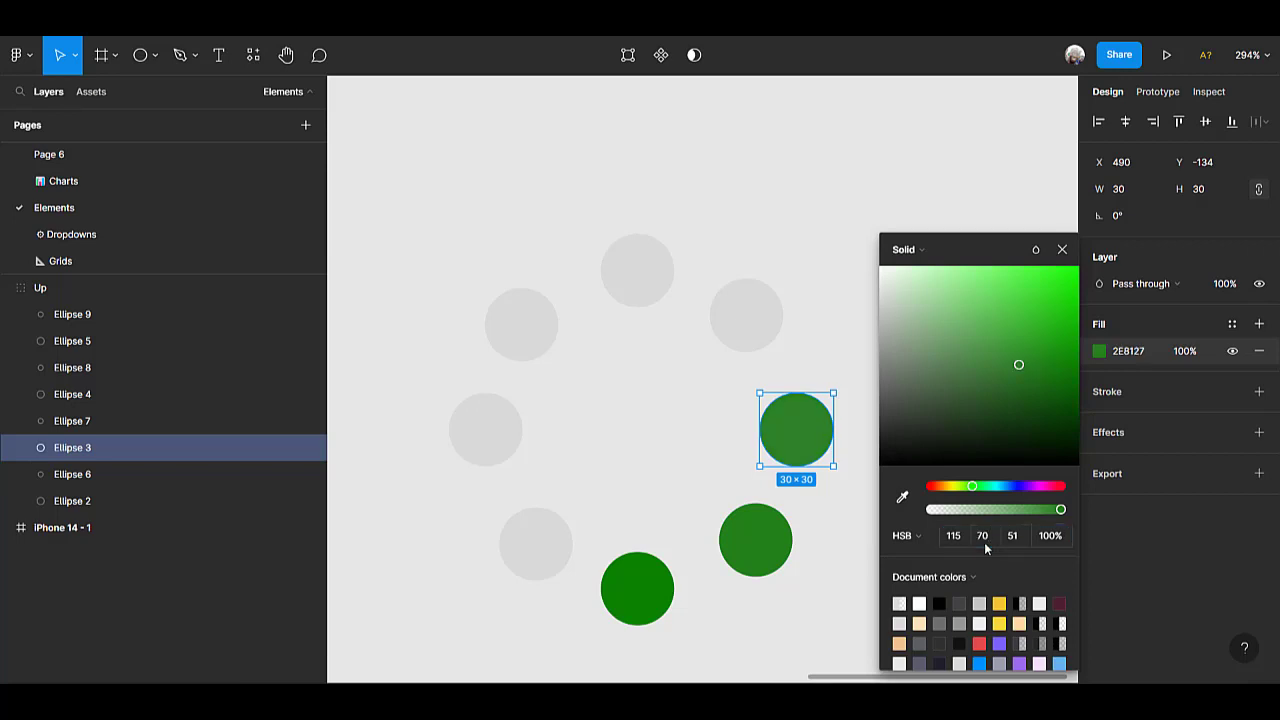
Fill the ring's upper-right circle with the green sampled from the rightmost circle, and set its saturation to 60.
{"action": "left_click", "coordinate": [745, 323]}
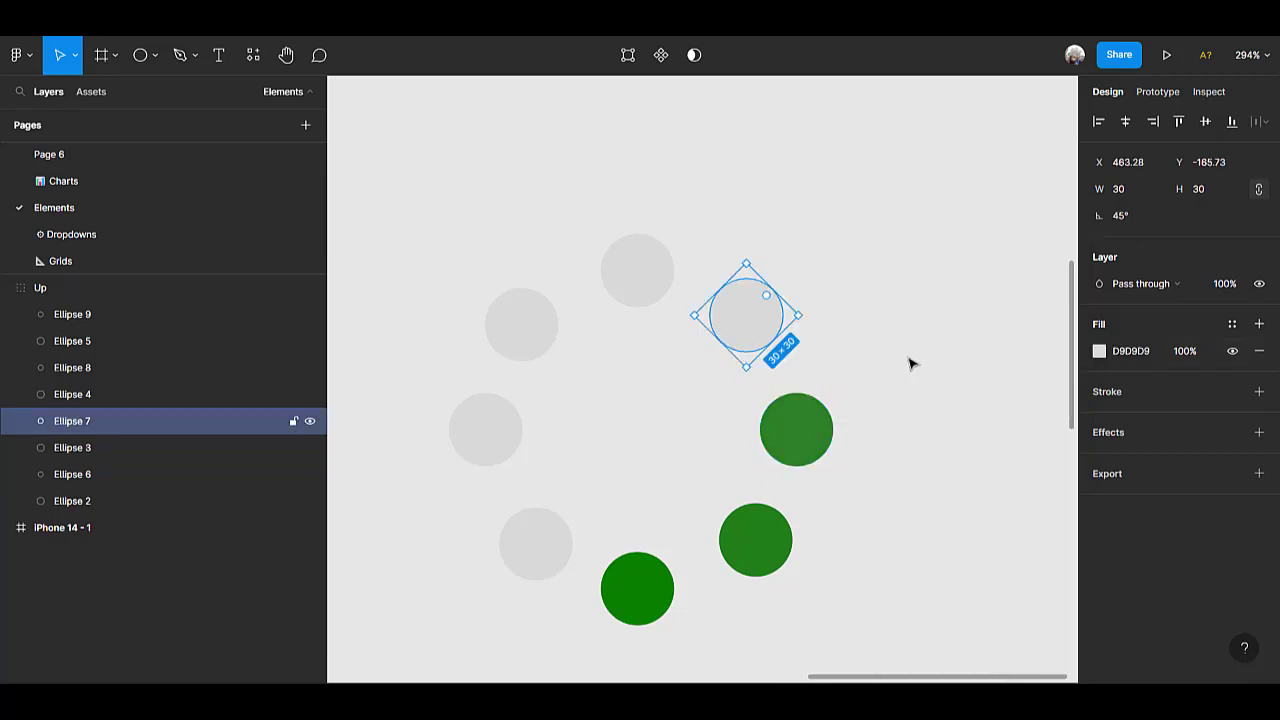
{"action": "left_click", "coordinate": [1100, 351]}
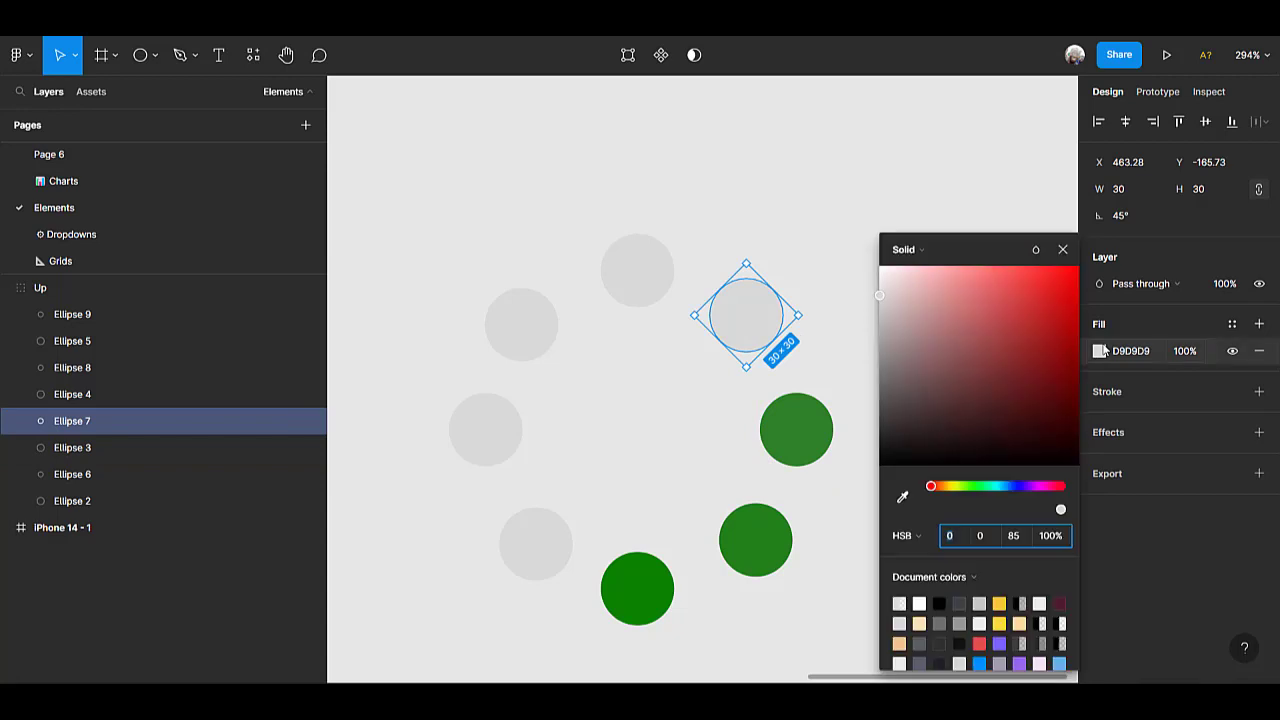
{"action": "left_click", "coordinate": [902, 497]}
{"action": "left_click", "coordinate": [795, 427]}
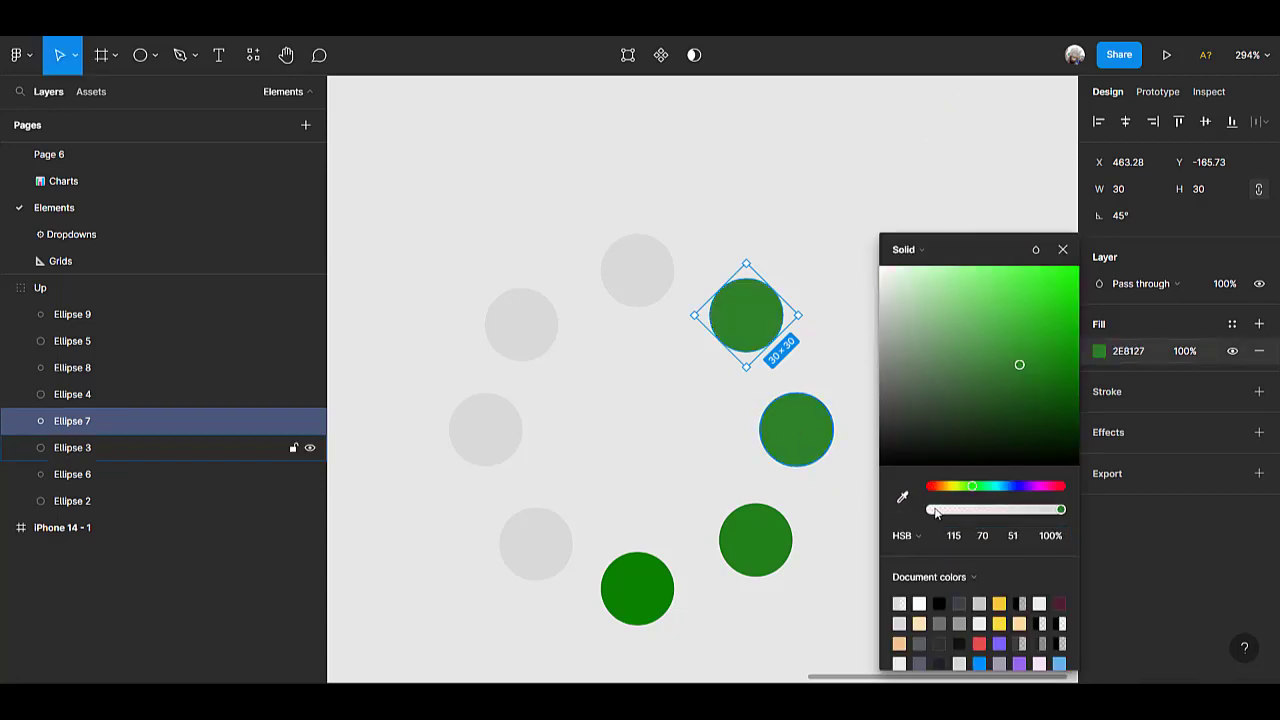
{"action": "left_click", "coordinate": [992, 538]}
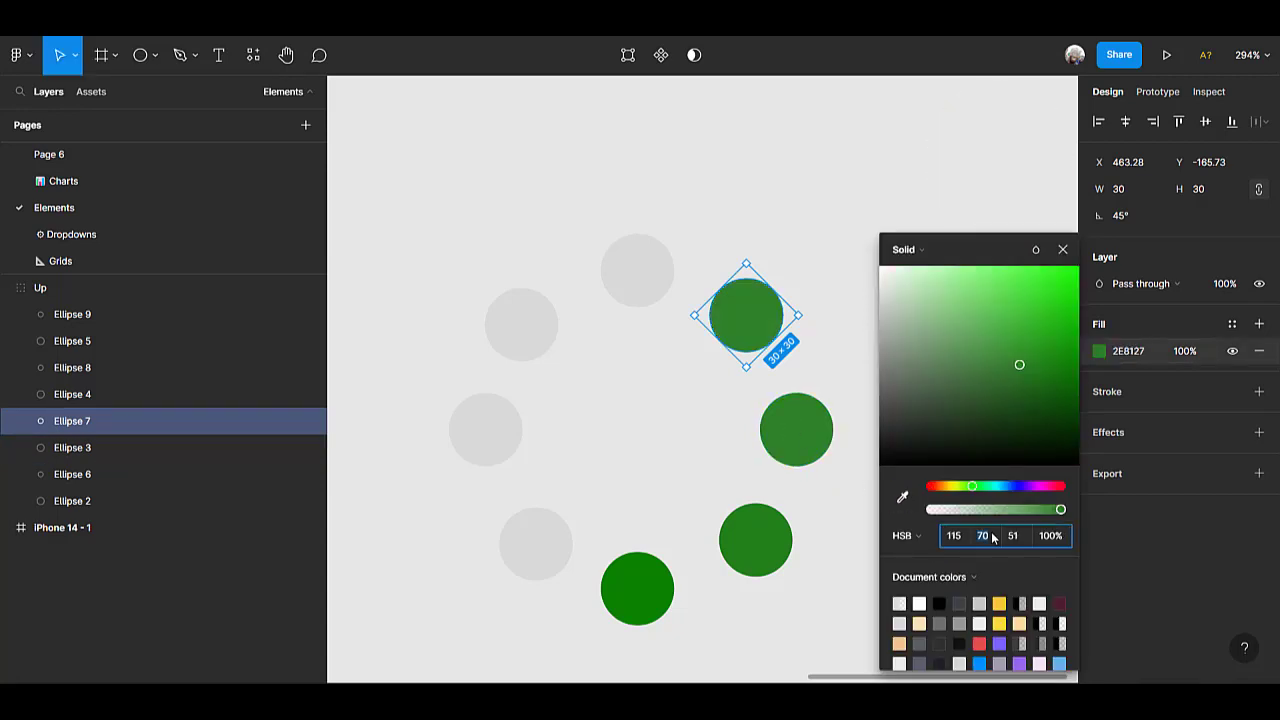
{"action": "type", "text": "60"}
{"action": "key", "text": "Return"}
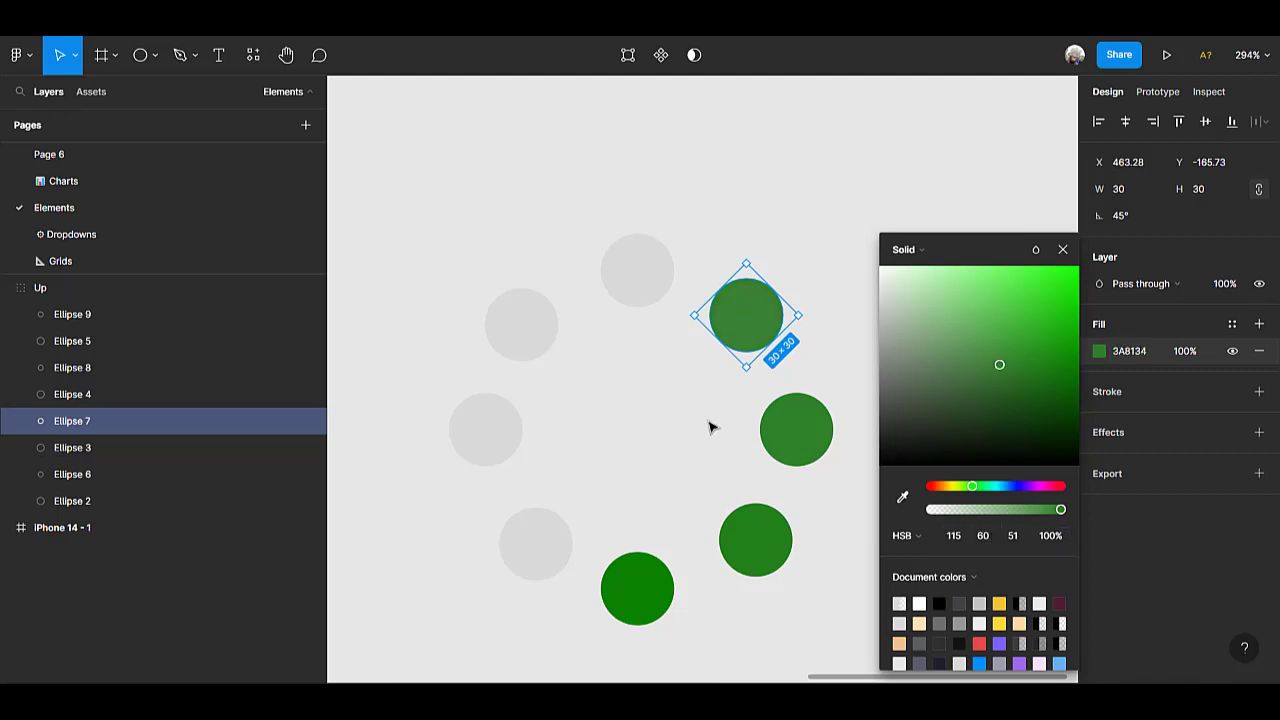
Fill the top circle with the green sampled from the upper-right circle, and set its HSB saturation to 40.
{"action": "left_click", "coordinate": [631, 268]}
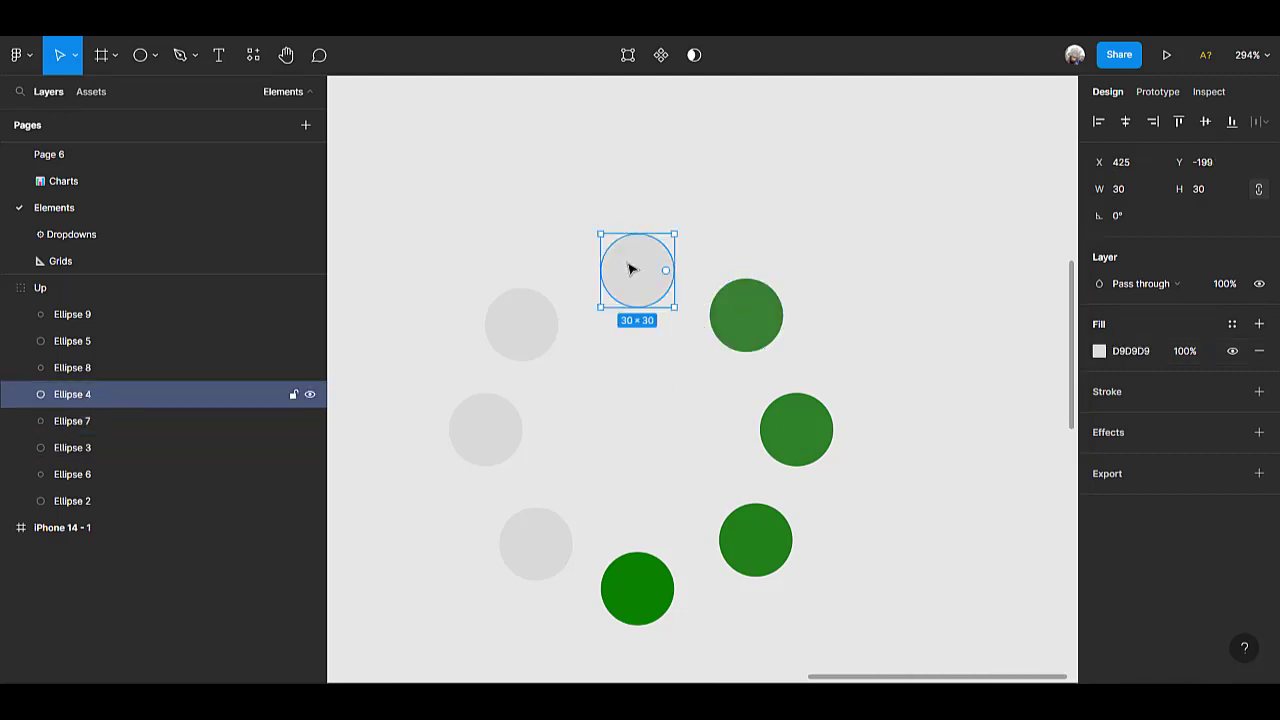
{"action": "left_click", "coordinate": [1100, 351]}
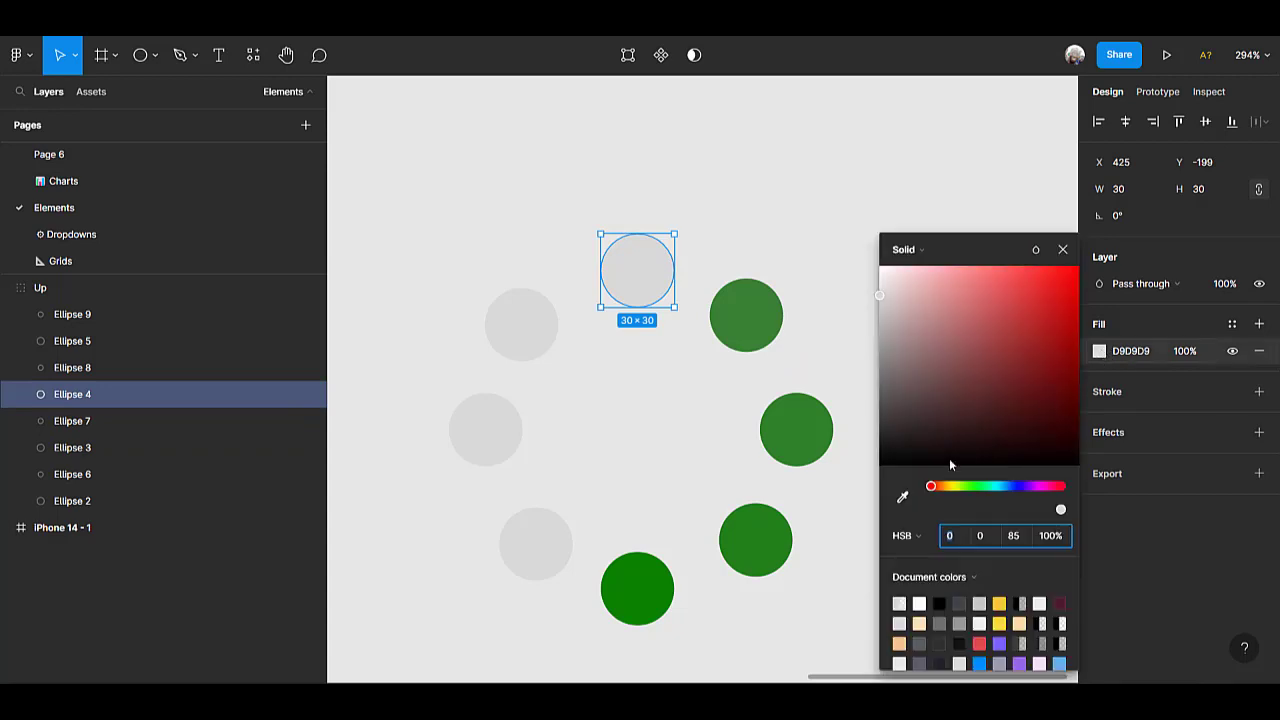
{"action": "left_click", "coordinate": [901, 498]}
{"action": "left_click", "coordinate": [762, 310]}
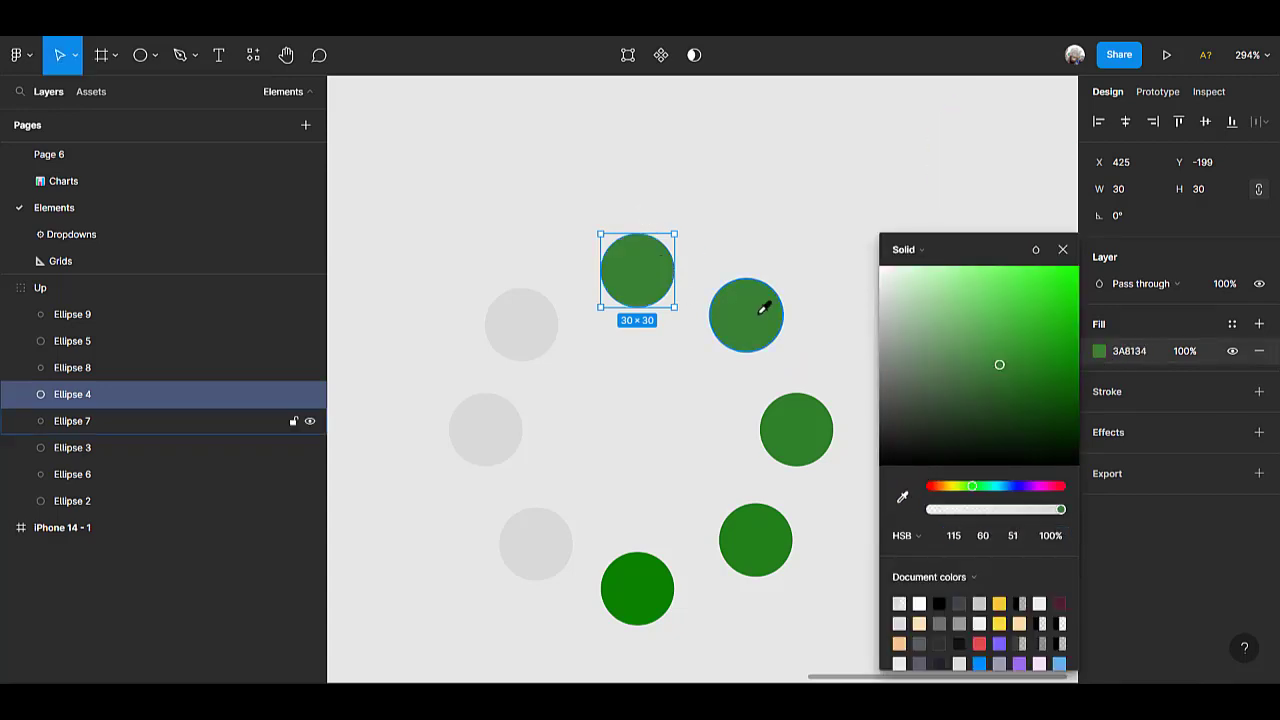
{"action": "left_click", "coordinate": [990, 535]}
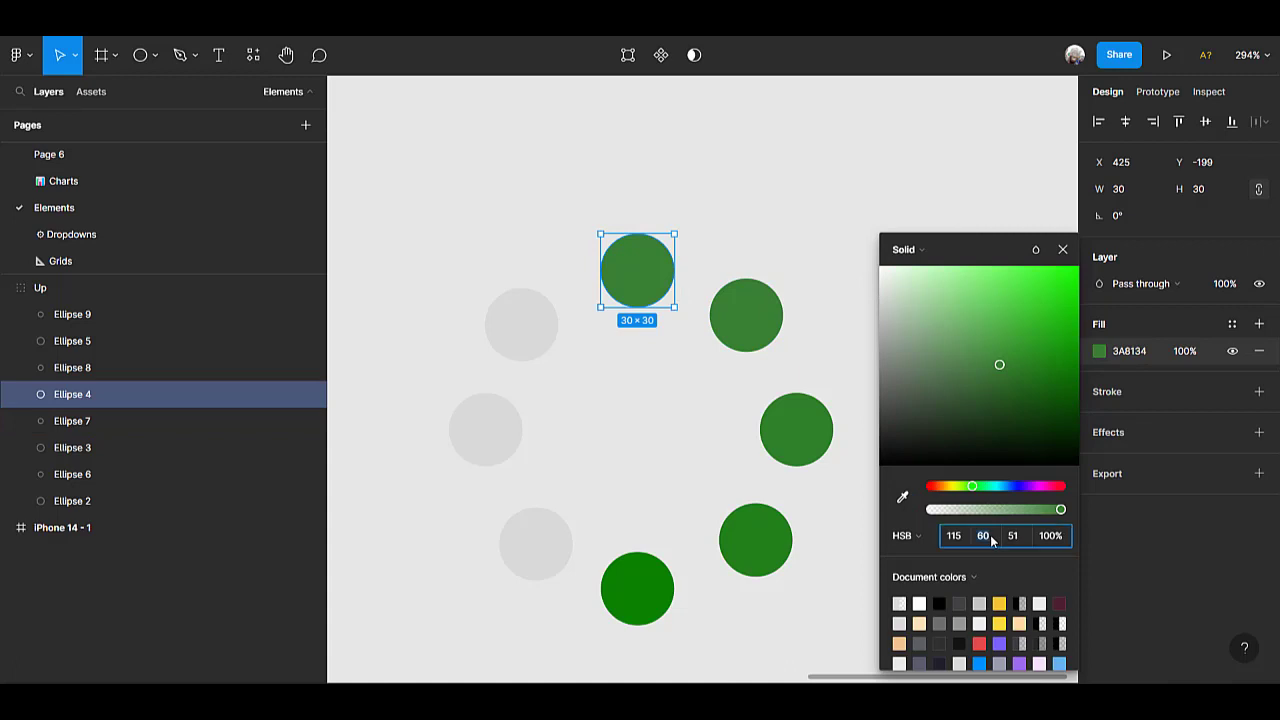
{"action": "type", "text": "40"}
{"action": "key", "text": "Return"}
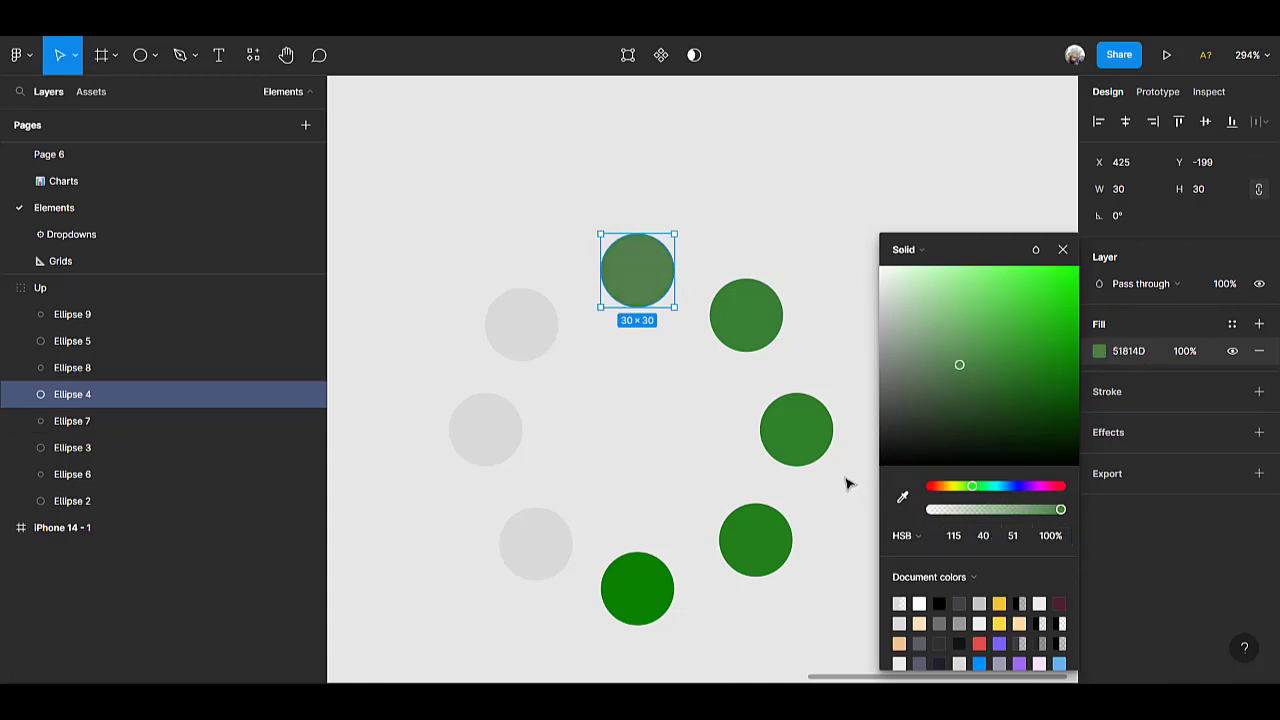
Fill the ring's upper-left circle with the green sampled from the top circle, and set its HSB saturation to 30.
{"action": "left_click", "coordinate": [514, 325]}
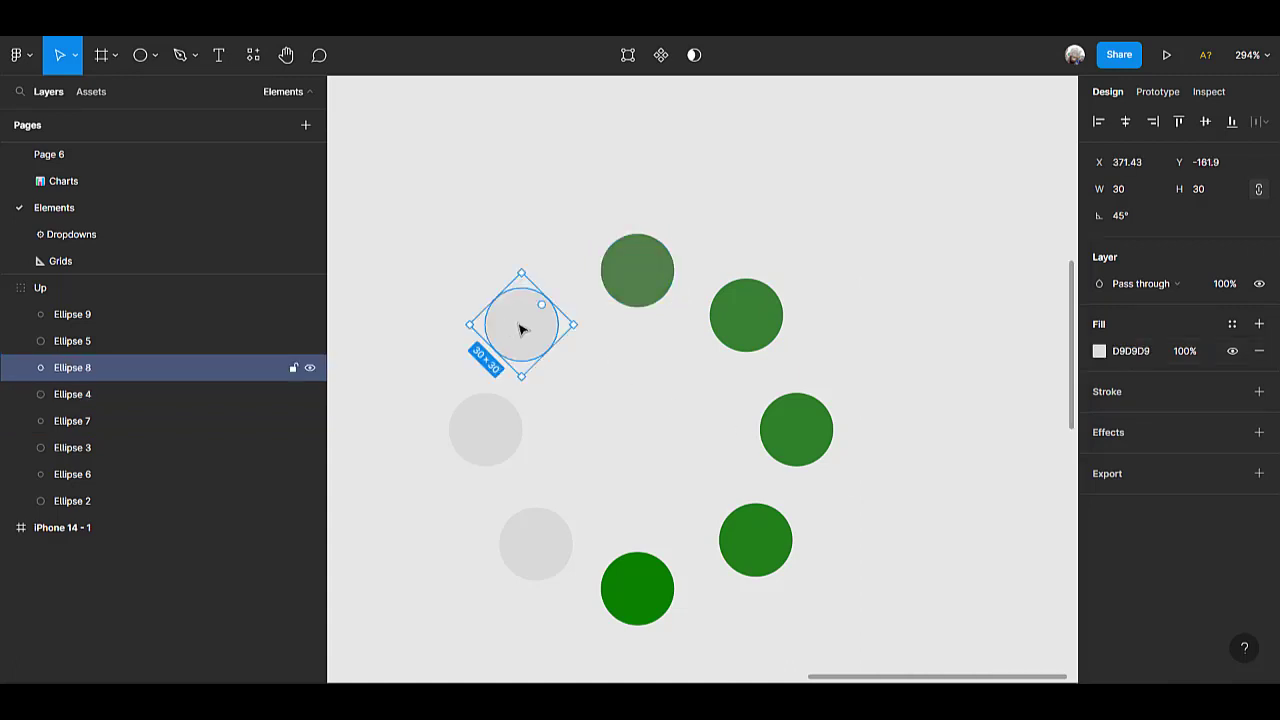
{"action": "left_click", "coordinate": [1100, 352]}
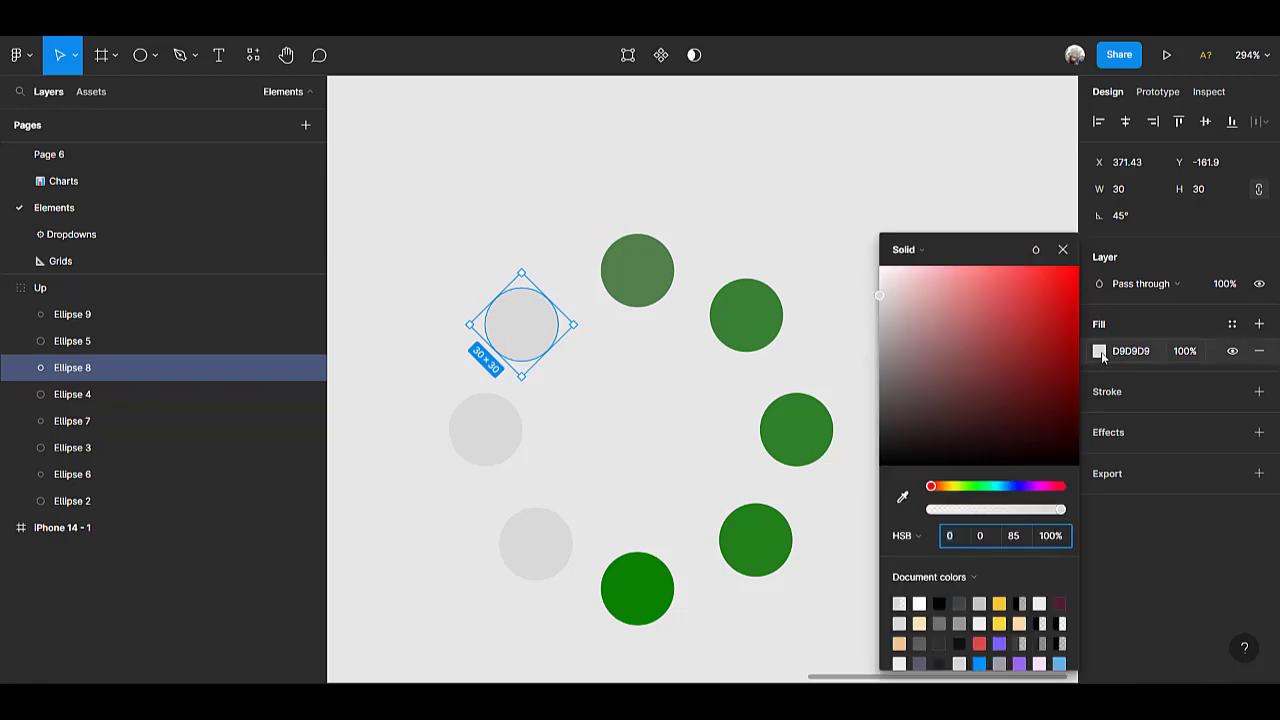
{"action": "left_click", "coordinate": [902, 497]}
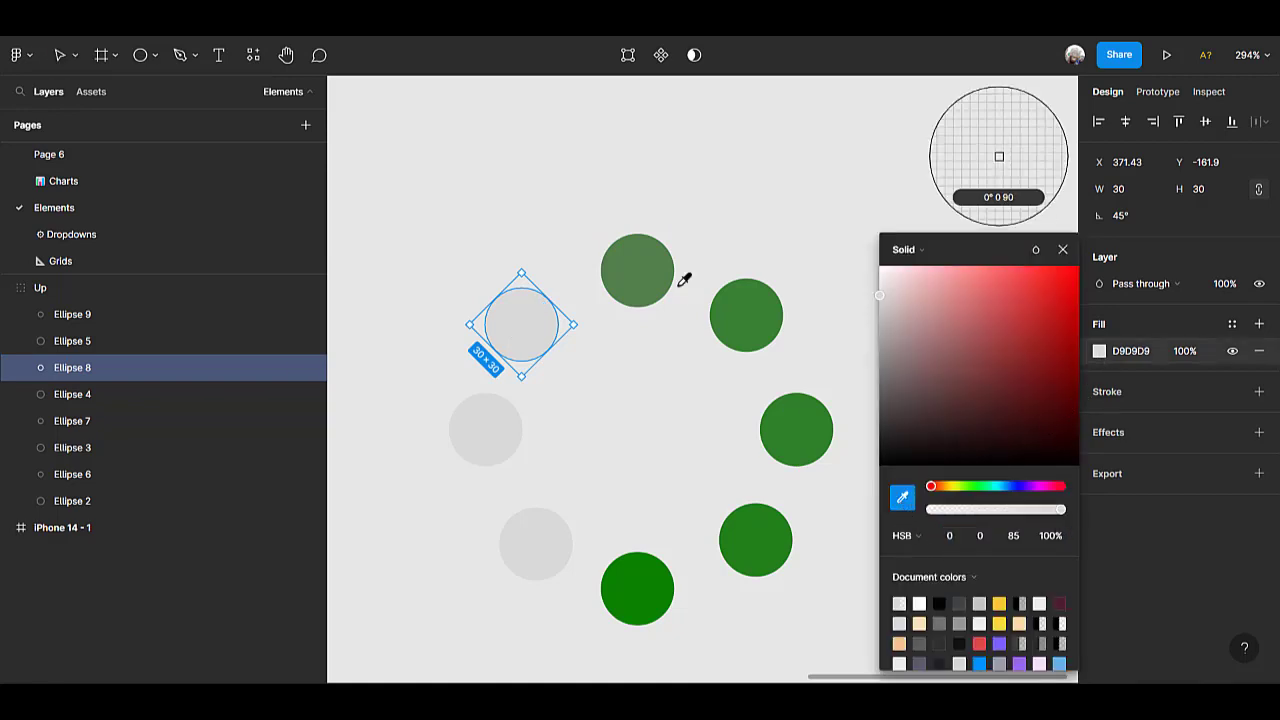
{"action": "left_click", "coordinate": [644, 272]}
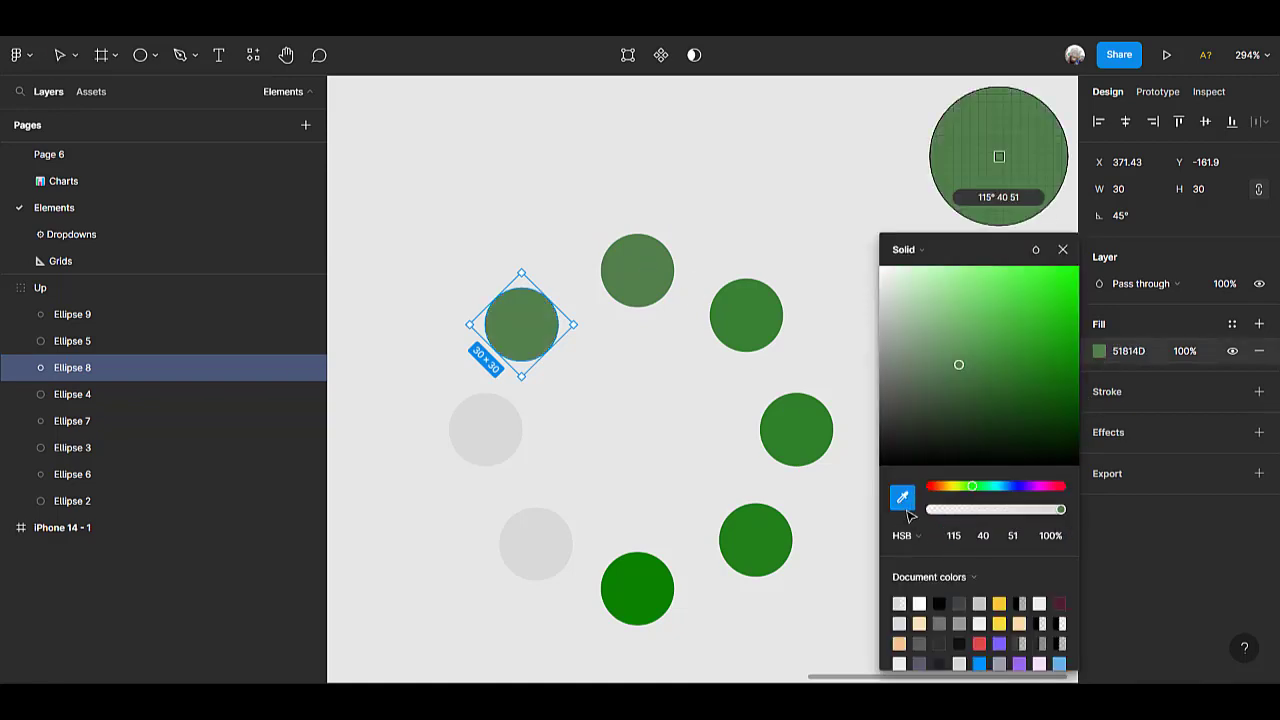
{"action": "left_click", "coordinate": [989, 536]}
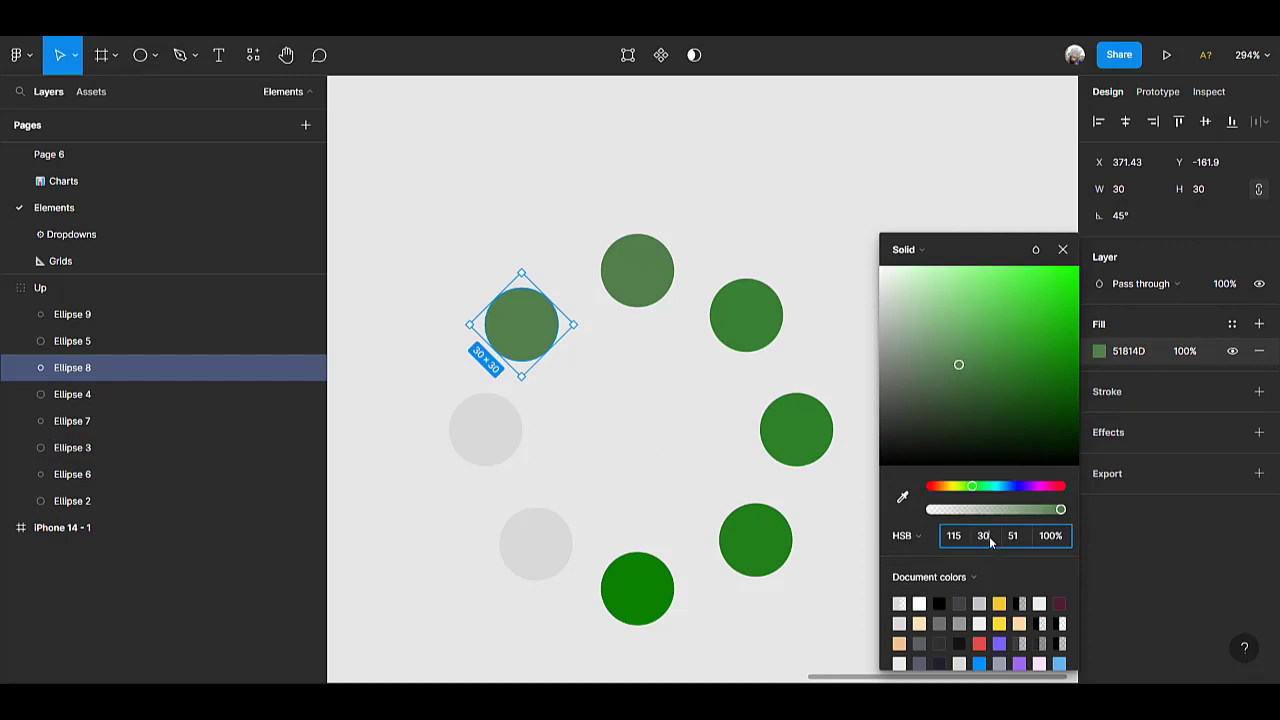
{"action": "type", "text": "30"}
{"action": "key", "text": "Return"}
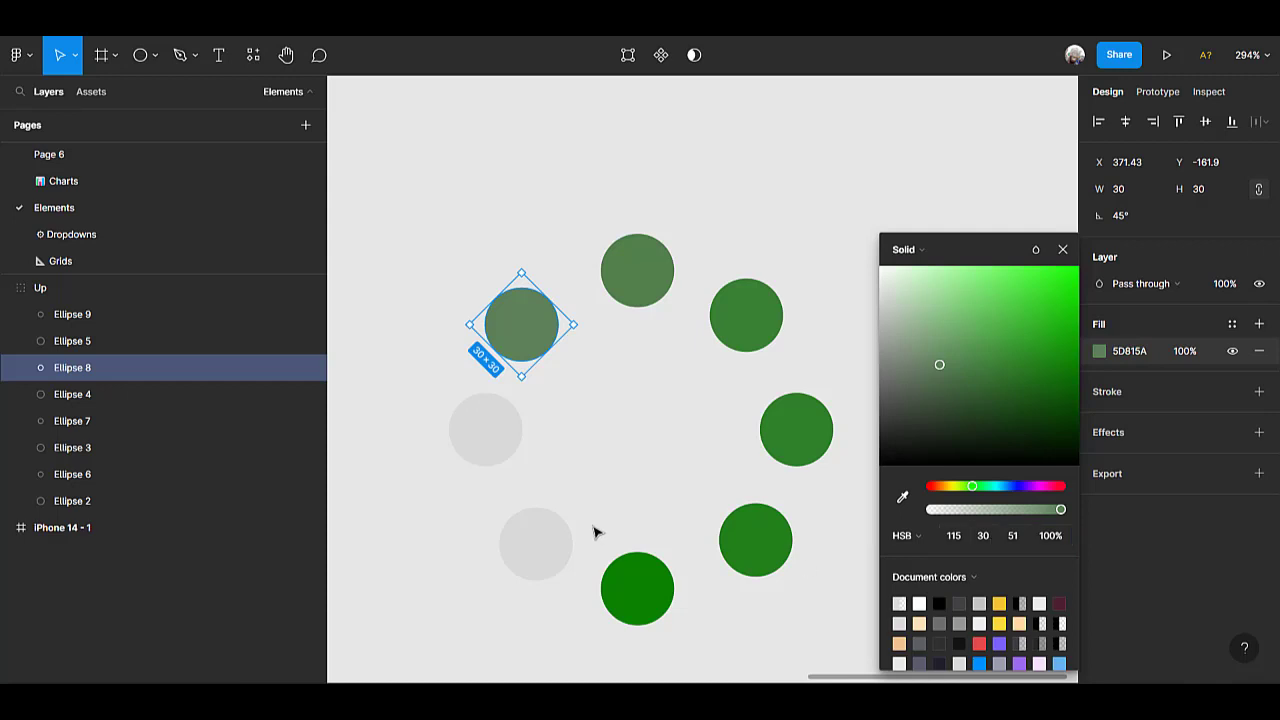
Fill the ring's leftmost circle with the green sampled from the upper-left circle, and set its HSB saturation to 20.
{"action": "left_click", "coordinate": [492, 412]}
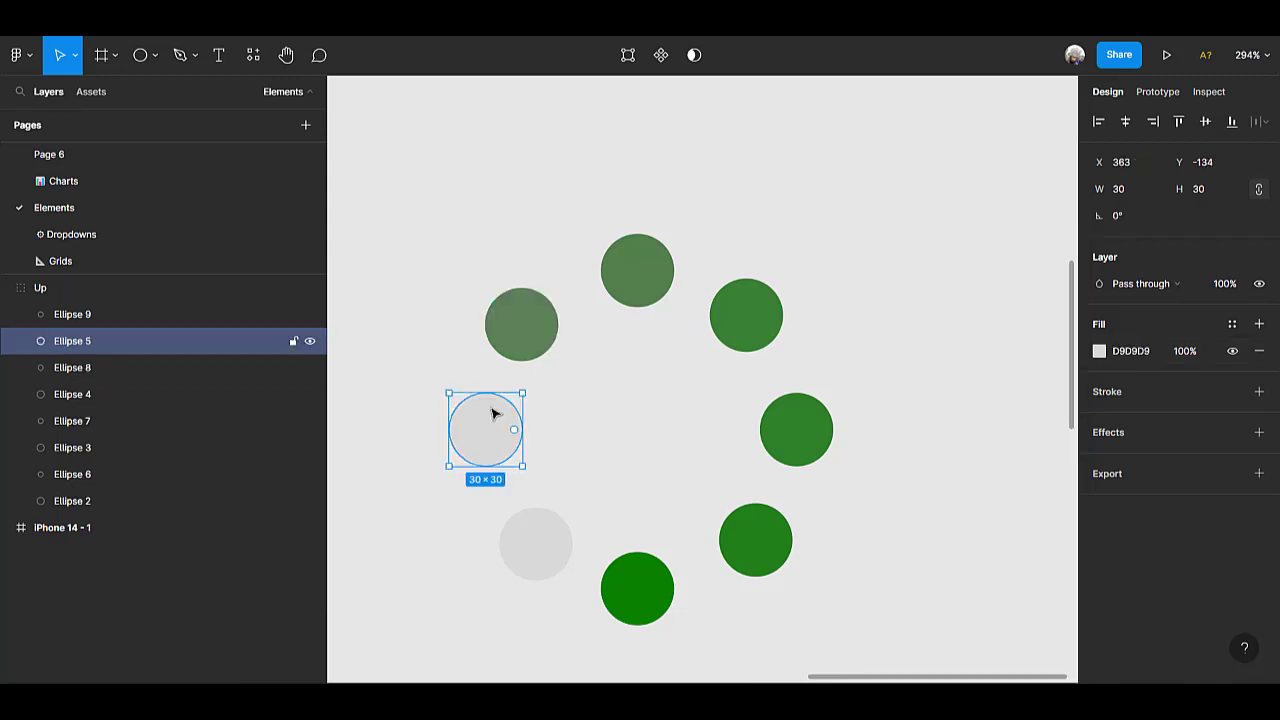
{"action": "left_click", "coordinate": [1101, 350]}
{"action": "left_click", "coordinate": [902, 497]}
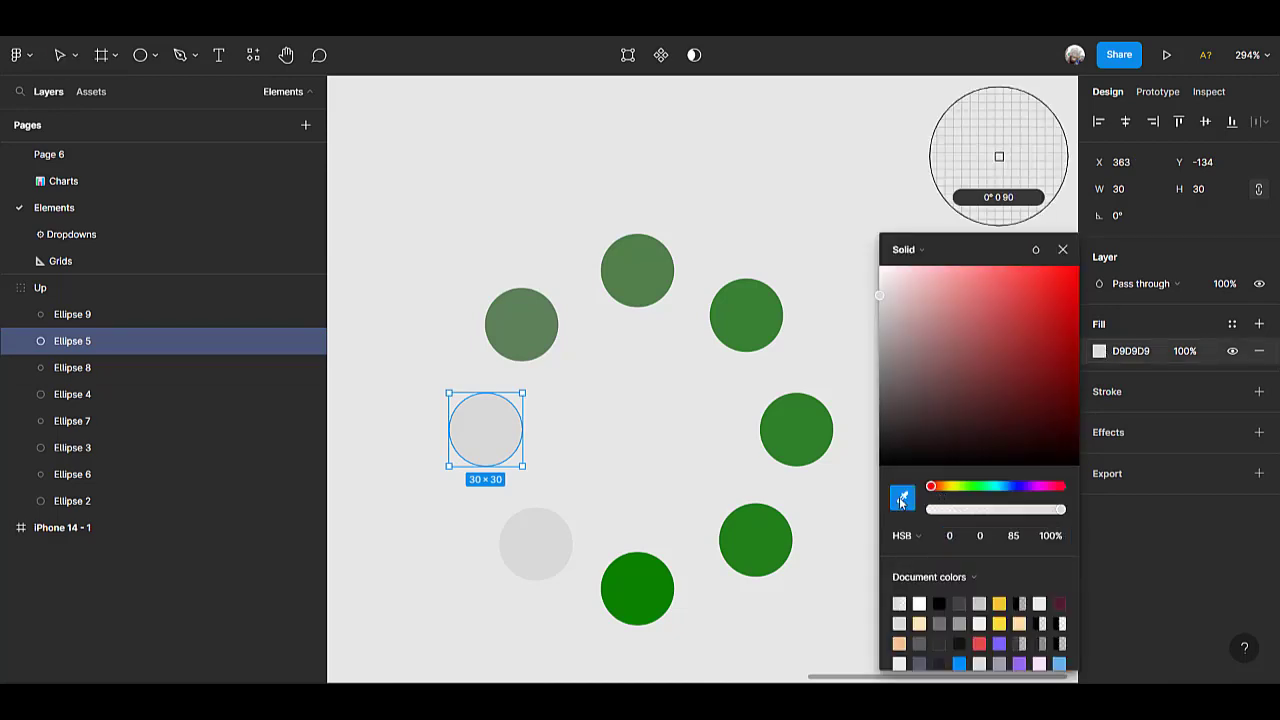
{"action": "left_click", "coordinate": [545, 311]}
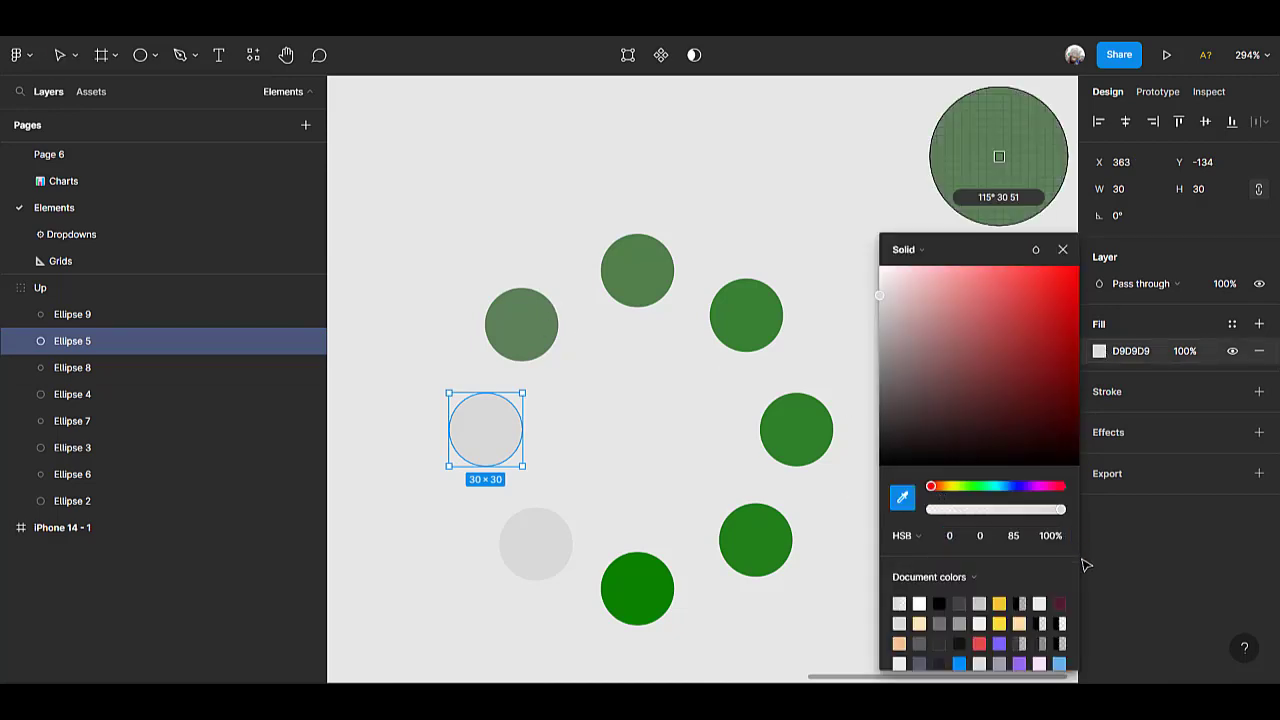
{"action": "left_click", "coordinate": [984, 536]}
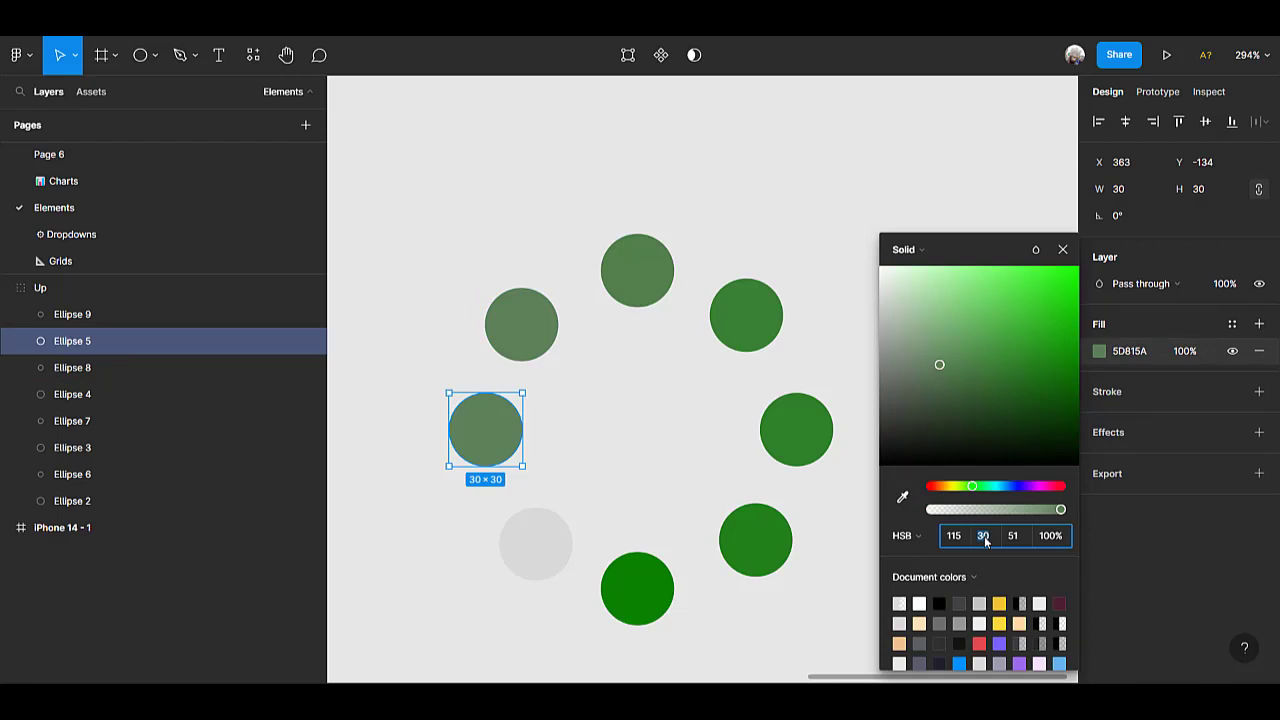
{"action": "type", "text": "20"}
{"action": "key", "text": "Return"}
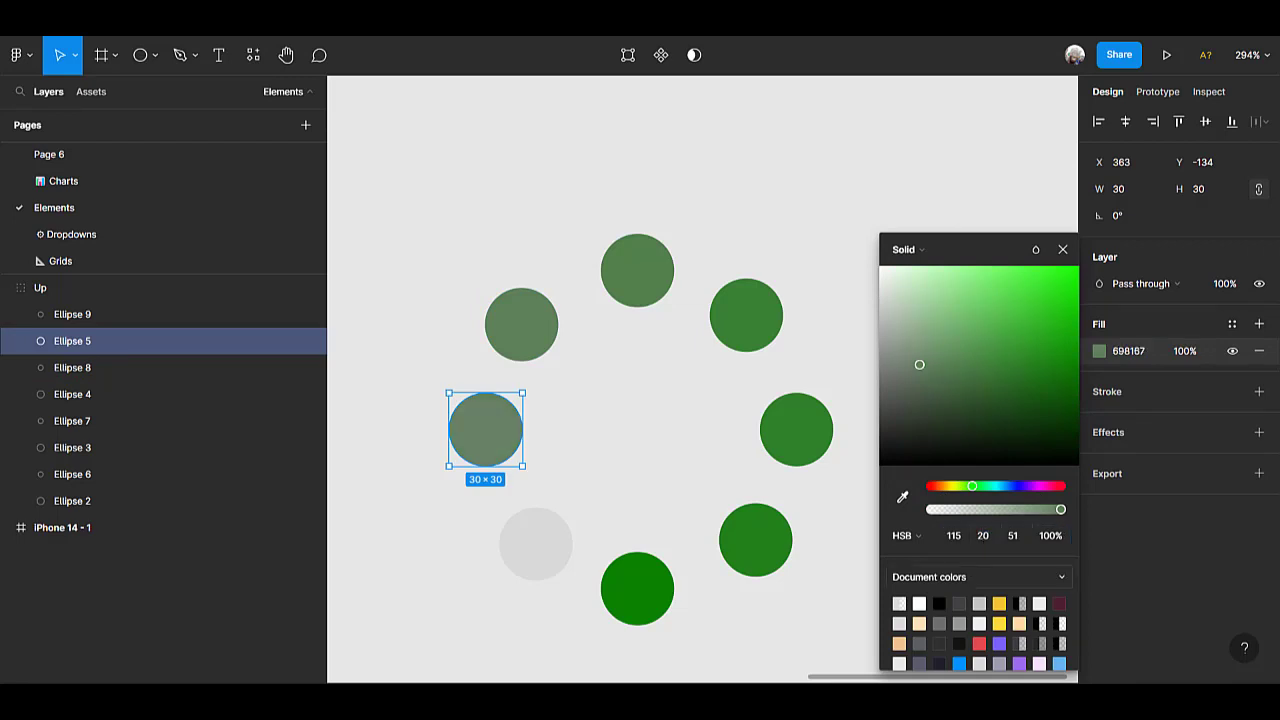
Fill the ring's lower-left circle with the green sampled from the leftmost circle, and set its HSB saturation to 10.
{"action": "left_click", "coordinate": [545, 571]}
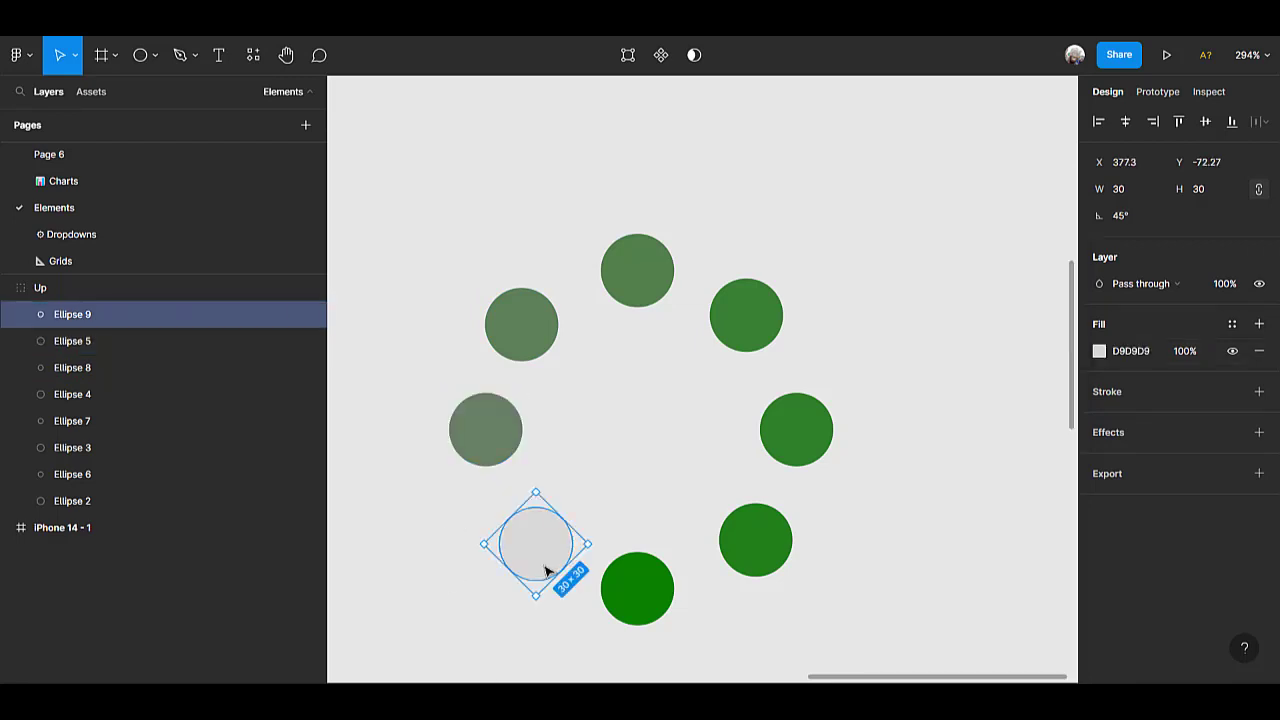
{"action": "left_click", "coordinate": [1099, 352]}
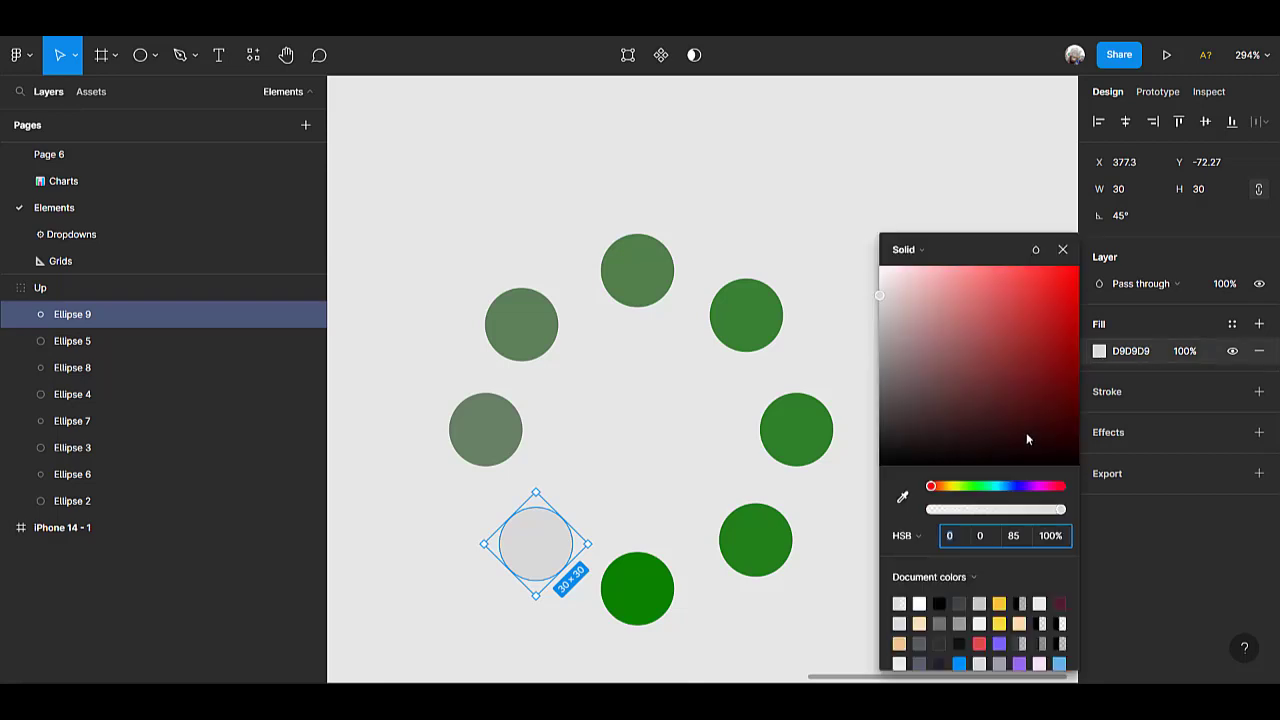
{"action": "left_click", "coordinate": [904, 498]}
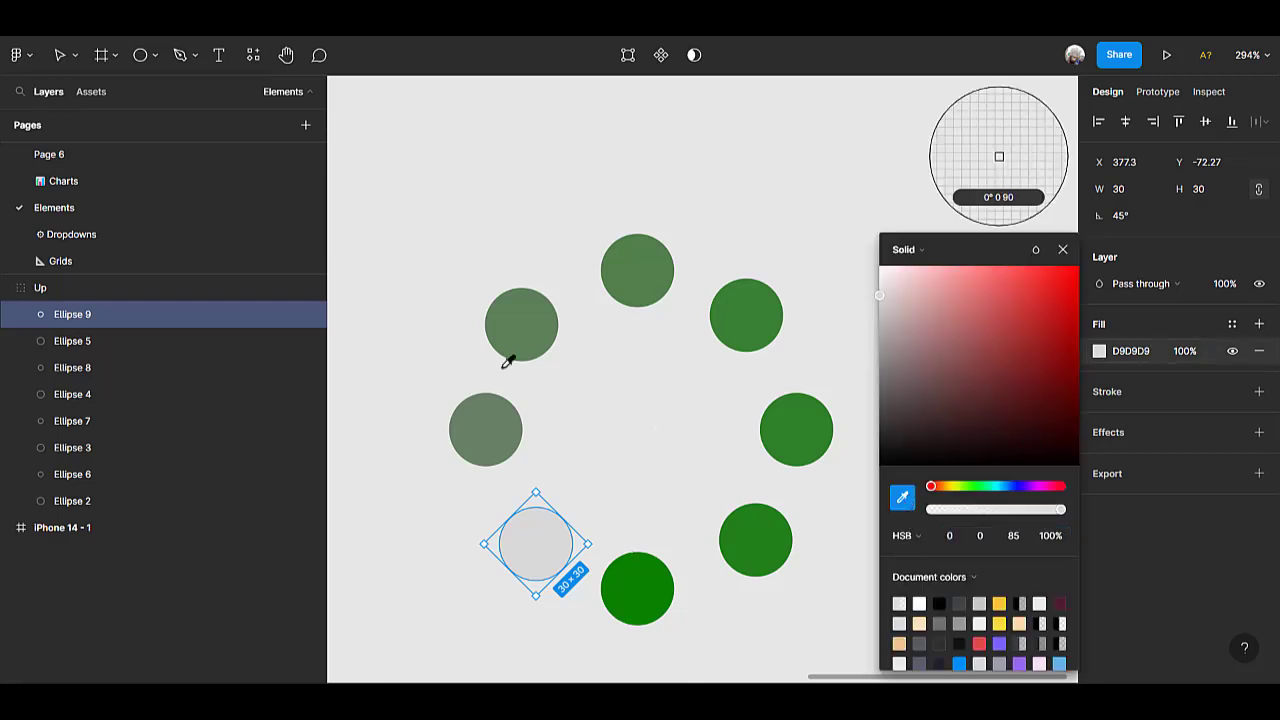
{"action": "left_click", "coordinate": [490, 425]}
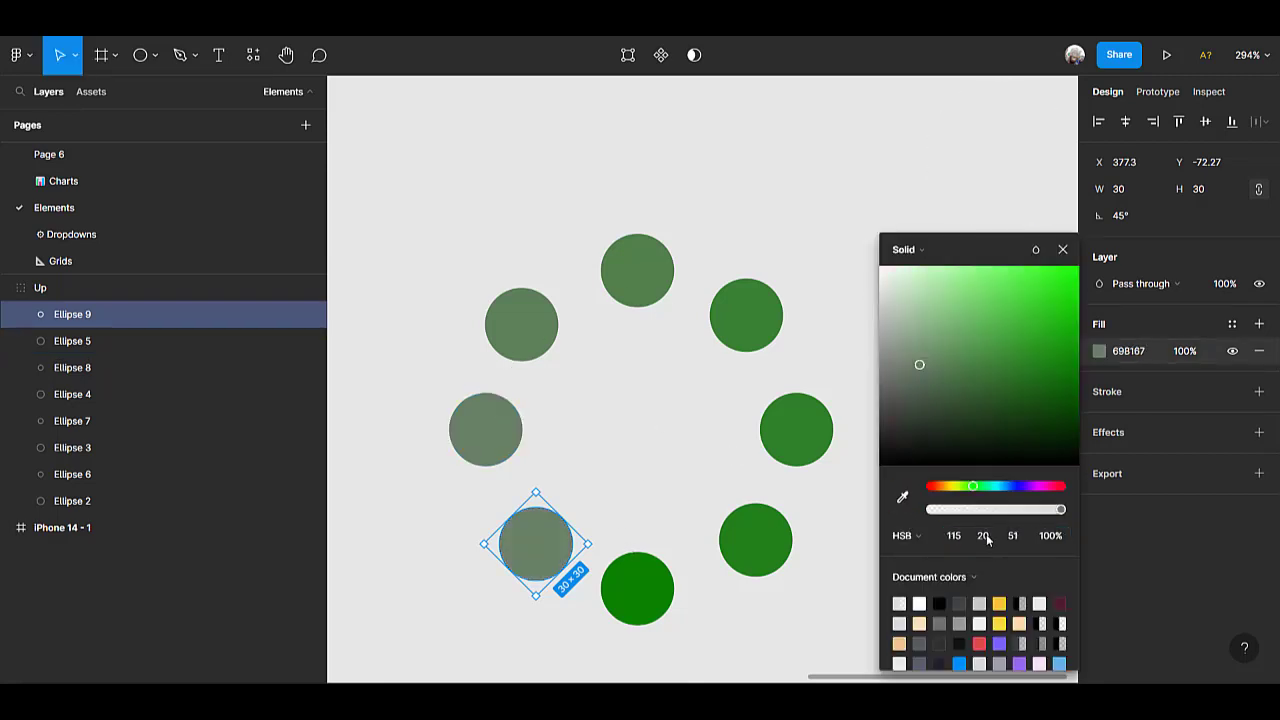
{"action": "left_click", "coordinate": [985, 537]}
{"action": "type", "text": "10"}
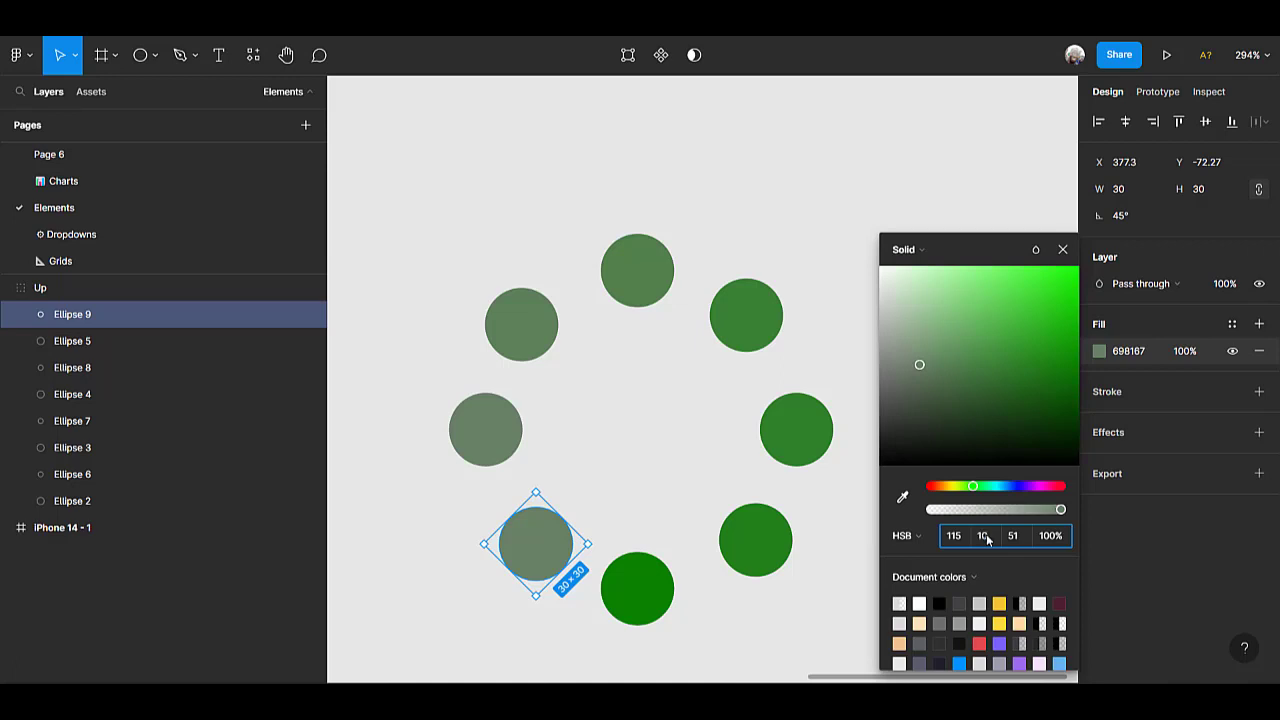
{"action": "key", "text": "Return"}
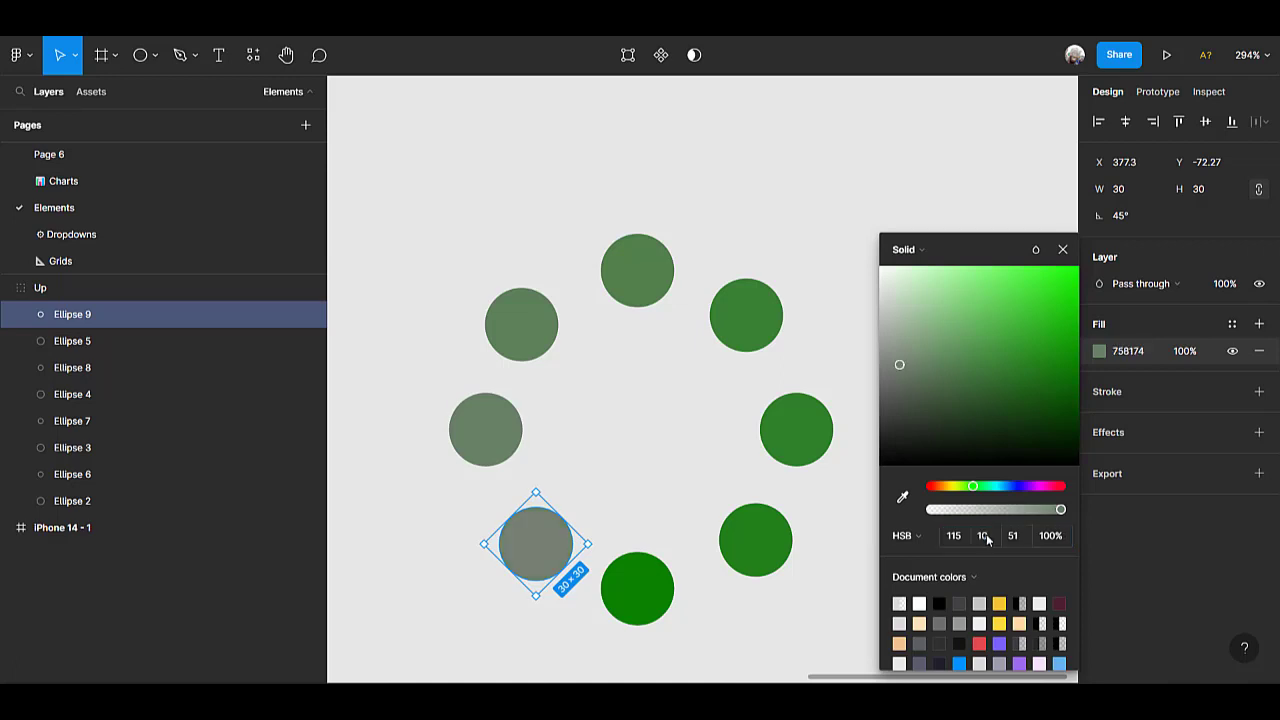
{"action": "left_click", "coordinate": [820, 175]}
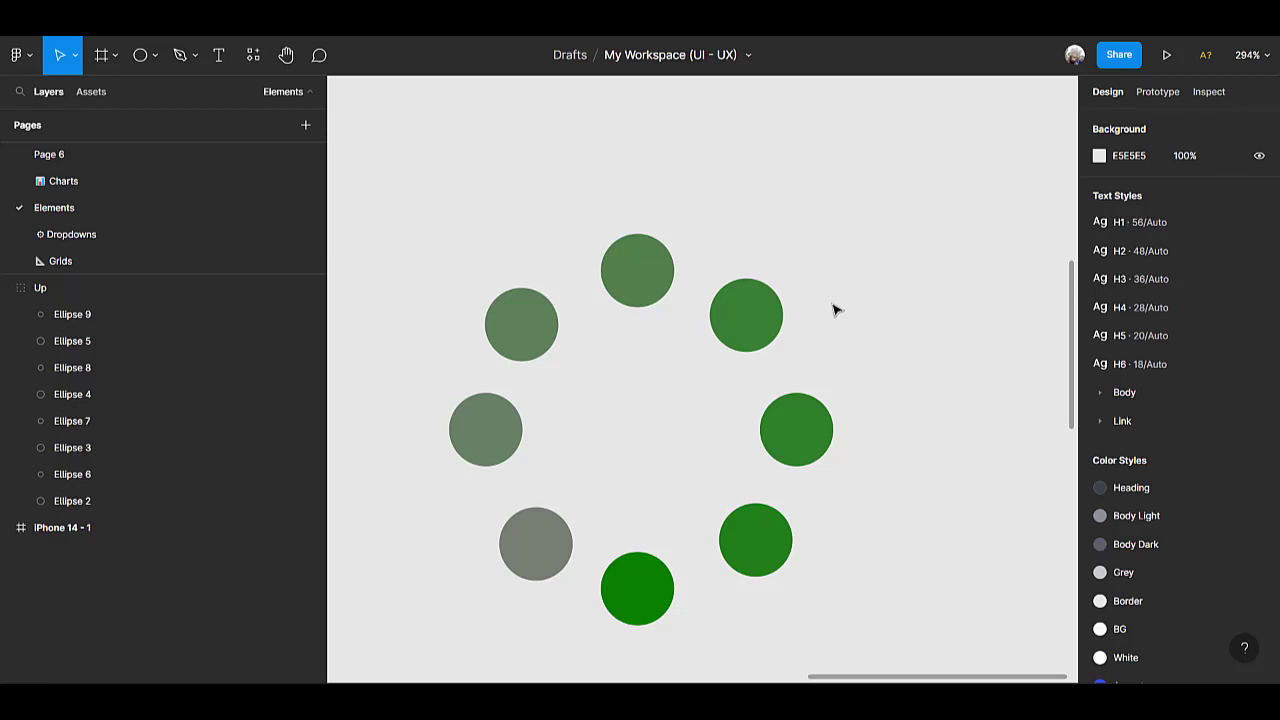
Try the Up group centred both ways inside the iPhone 14 - 1 frame, and move it back out beside the frame.
{"action": "scroll", "coordinate": [830, 310], "scroll_direction": "down", "scroll_amount": 4}
{"action": "scroll", "coordinate": [826, 310], "scroll_direction": "down", "scroll_amount": 8}
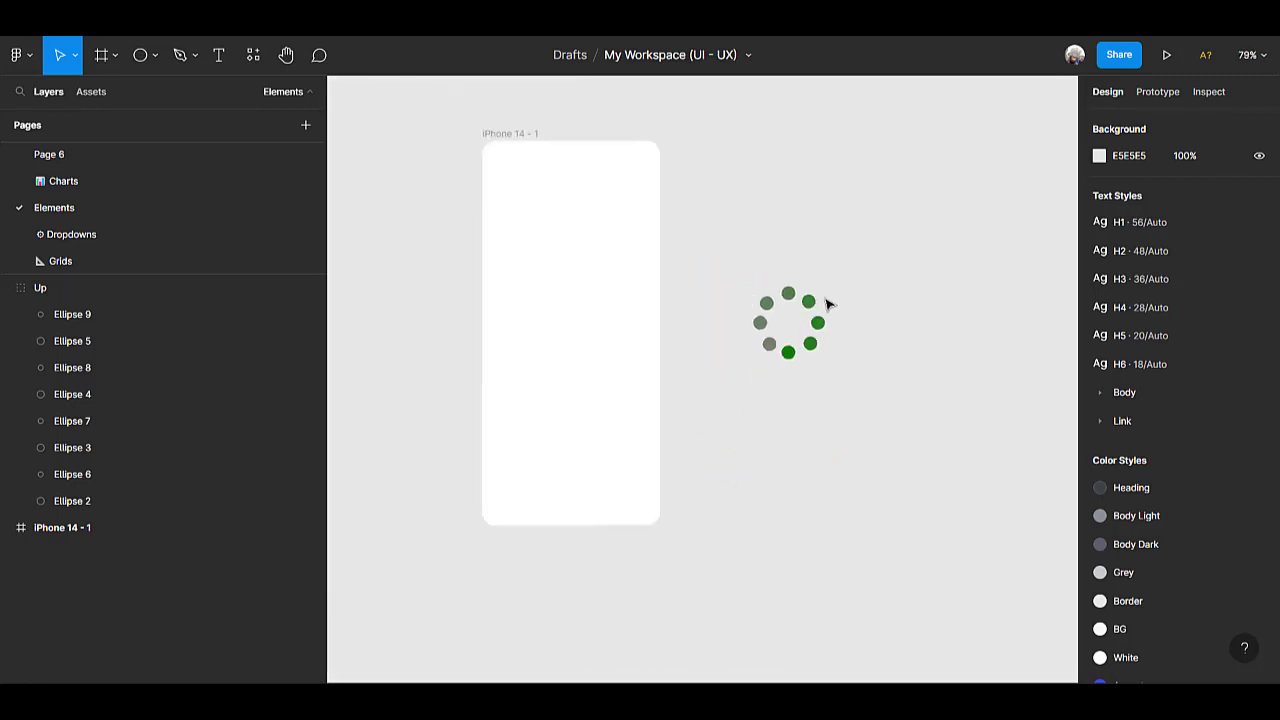
{"action": "left_click", "coordinate": [816, 336]}
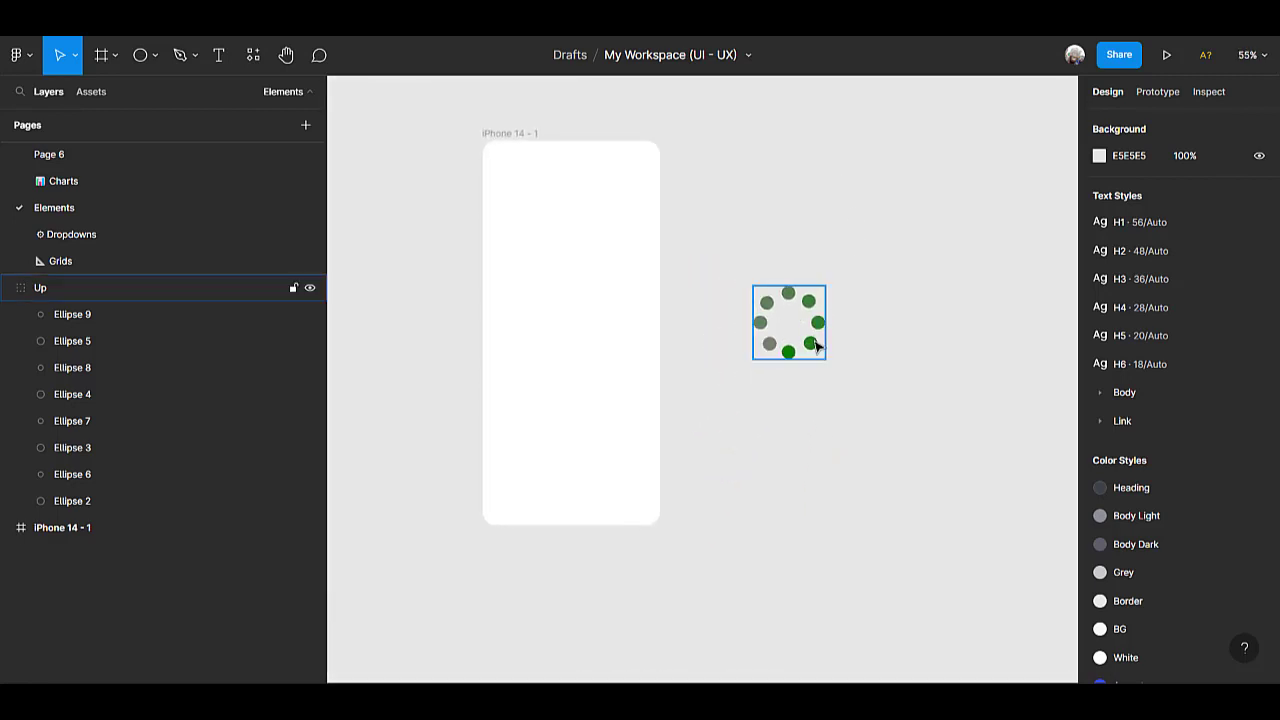
{"action": "left_click", "coordinate": [816, 344]}
{"action": "left_click_drag", "start_coordinate": [794, 329], "coordinate": [548, 368]}
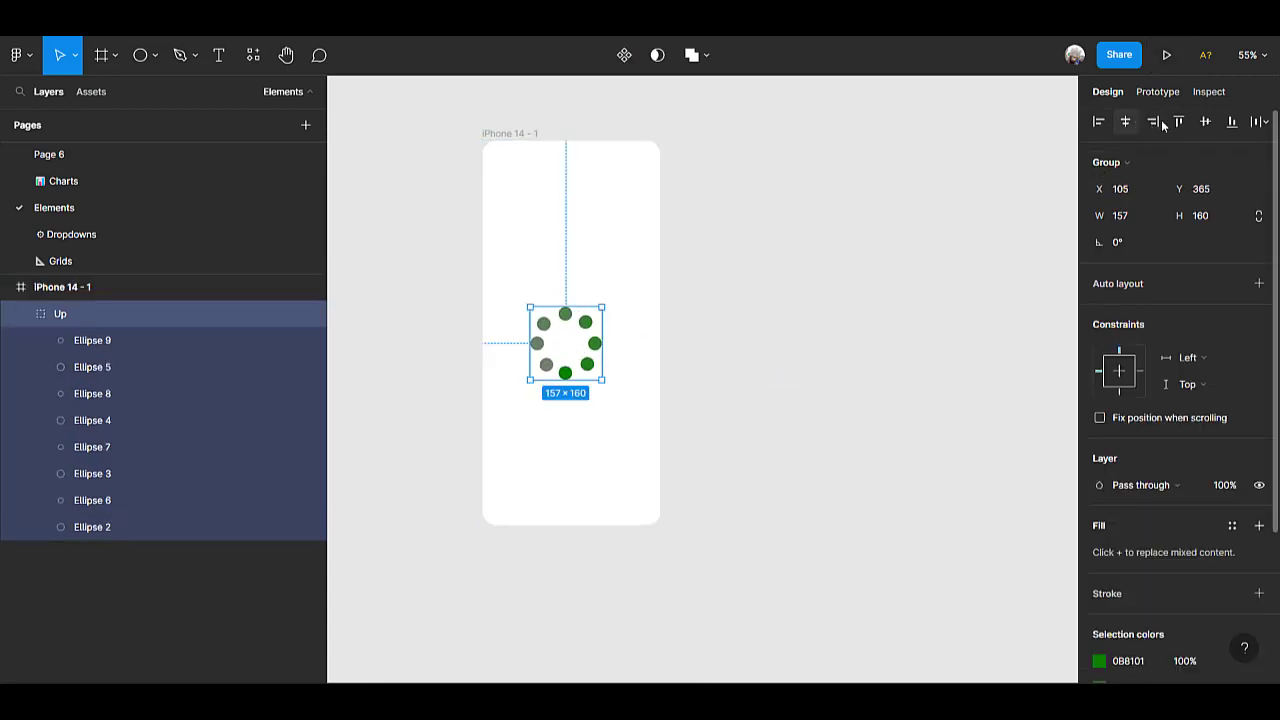
{"action": "left_click", "coordinate": [1205, 121]}
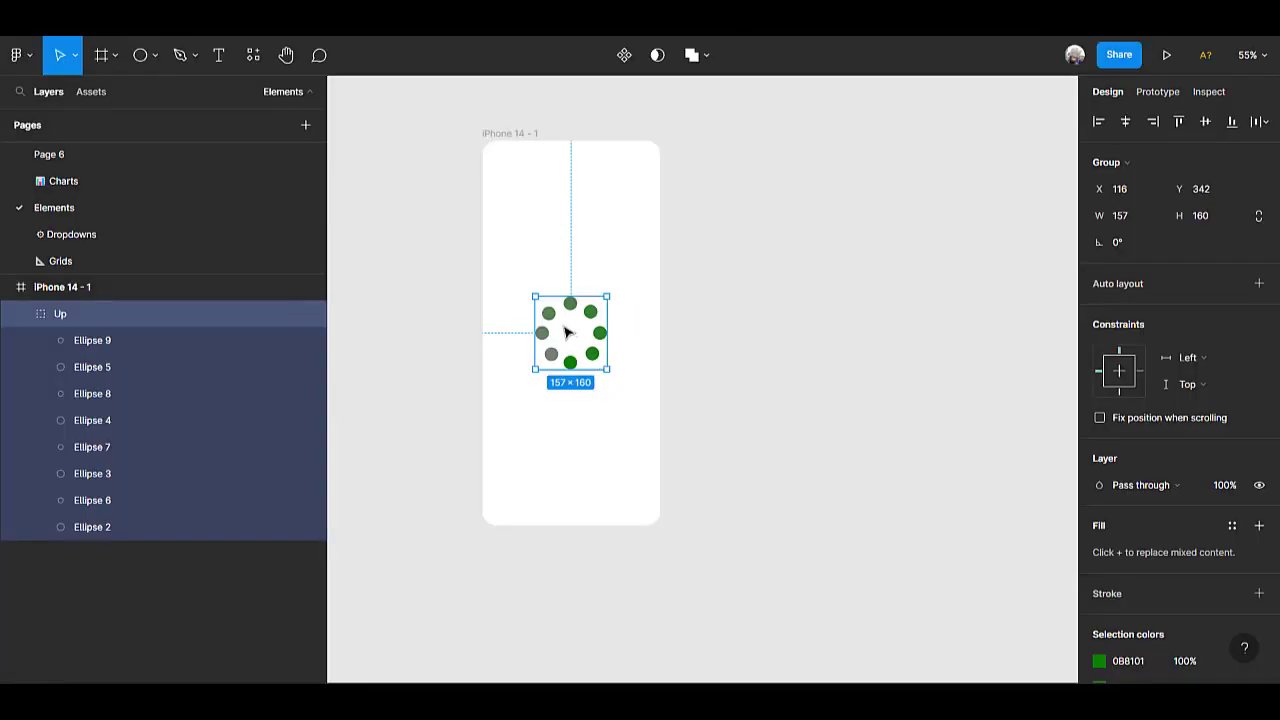
{"action": "left_click_drag", "start_coordinate": [602, 332], "coordinate": [763, 340]}
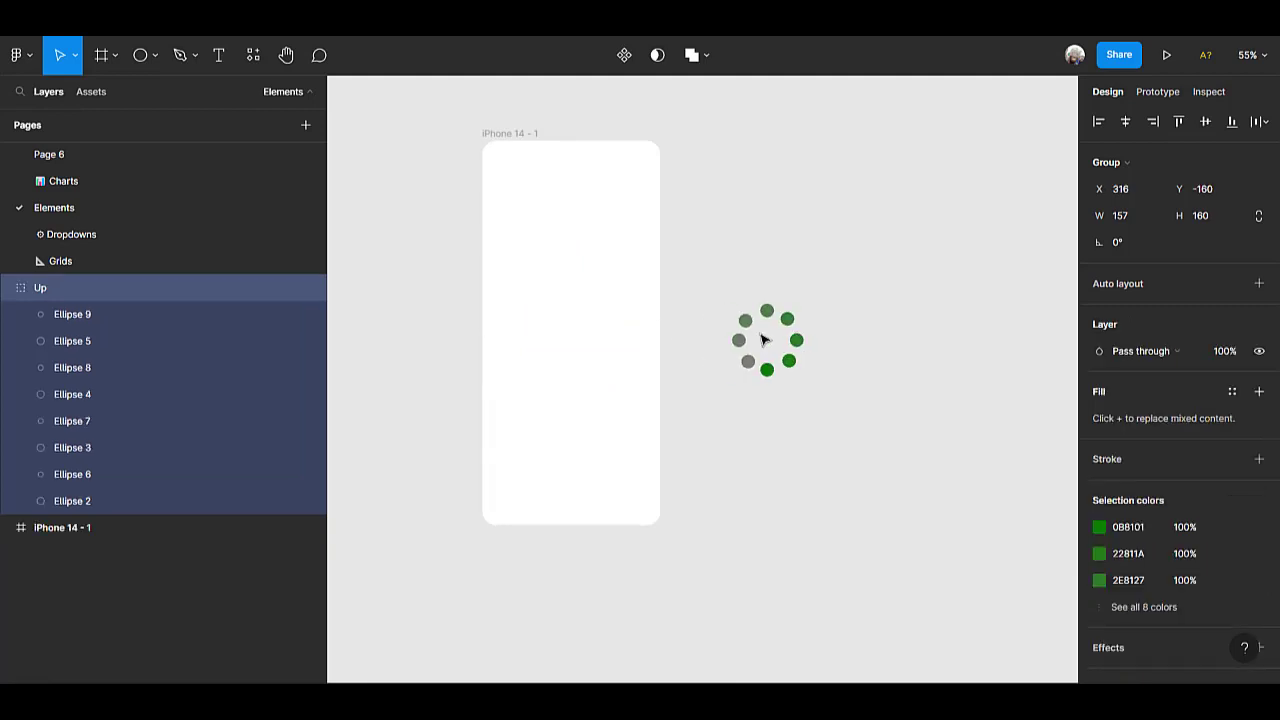
Duplicate the collapsed Up group and place the copy to the right of the original ring.
{"action": "scroll", "coordinate": [766, 343], "scroll_direction": "up", "scroll_amount": 5}
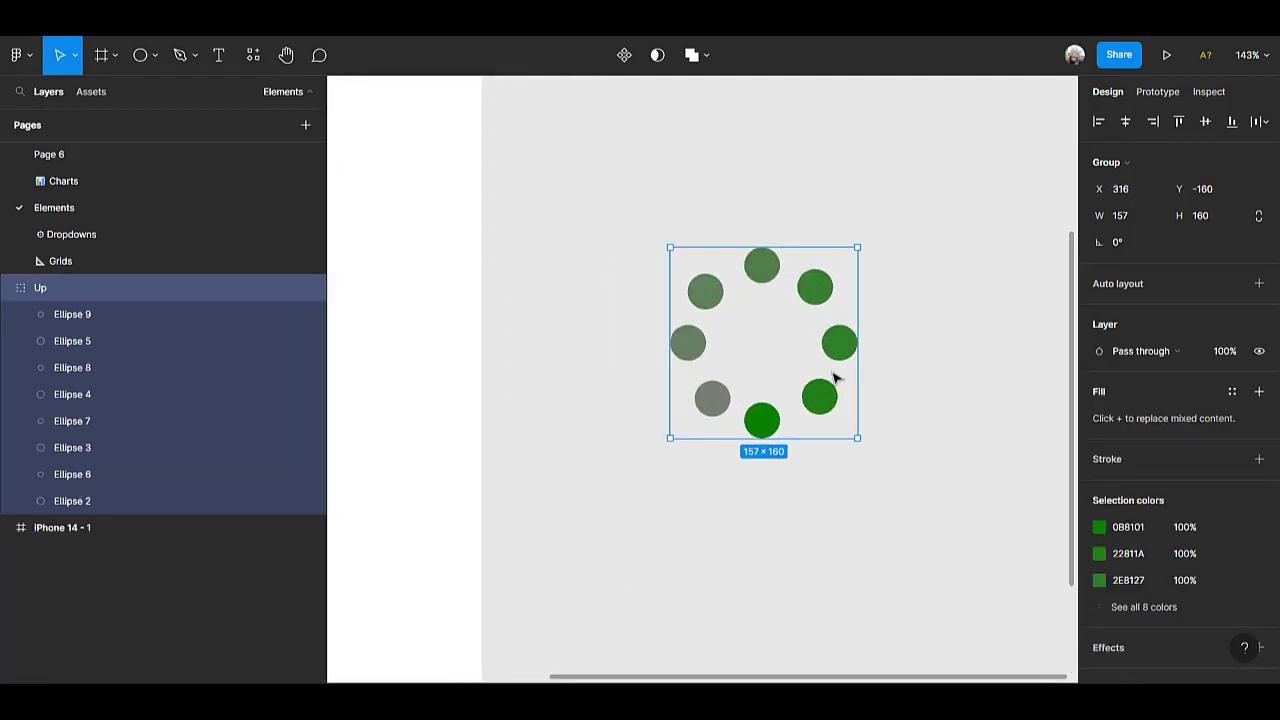
{"action": "scroll", "coordinate": [834, 376], "scroll_direction": "right", "scroll_amount": 3}
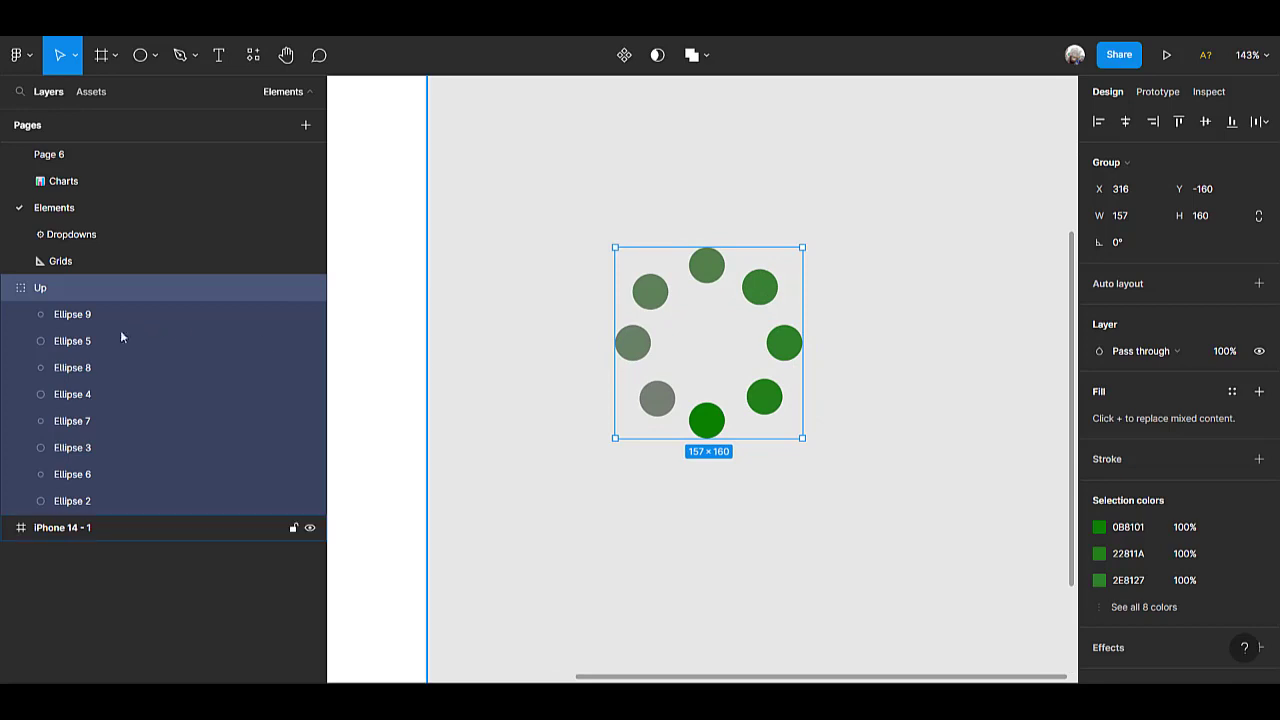
{"action": "left_click", "coordinate": [9, 288]}
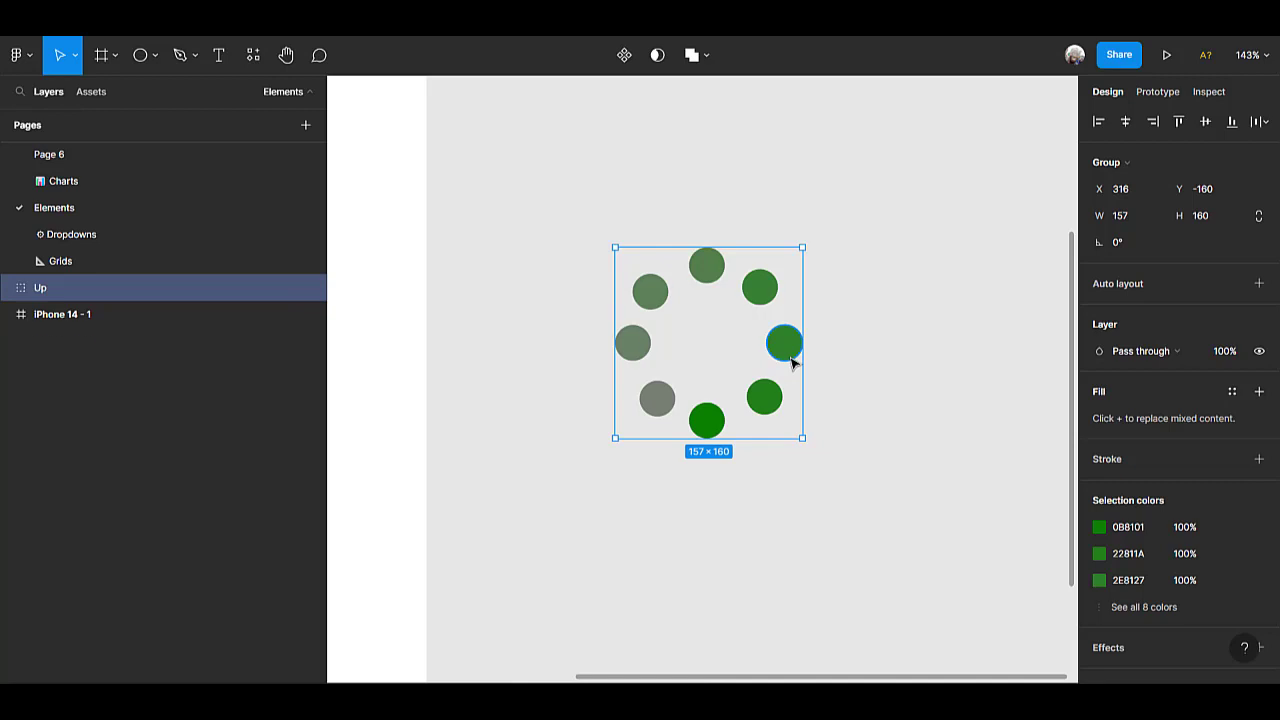
{"action": "key", "text": "ctrl+d"}
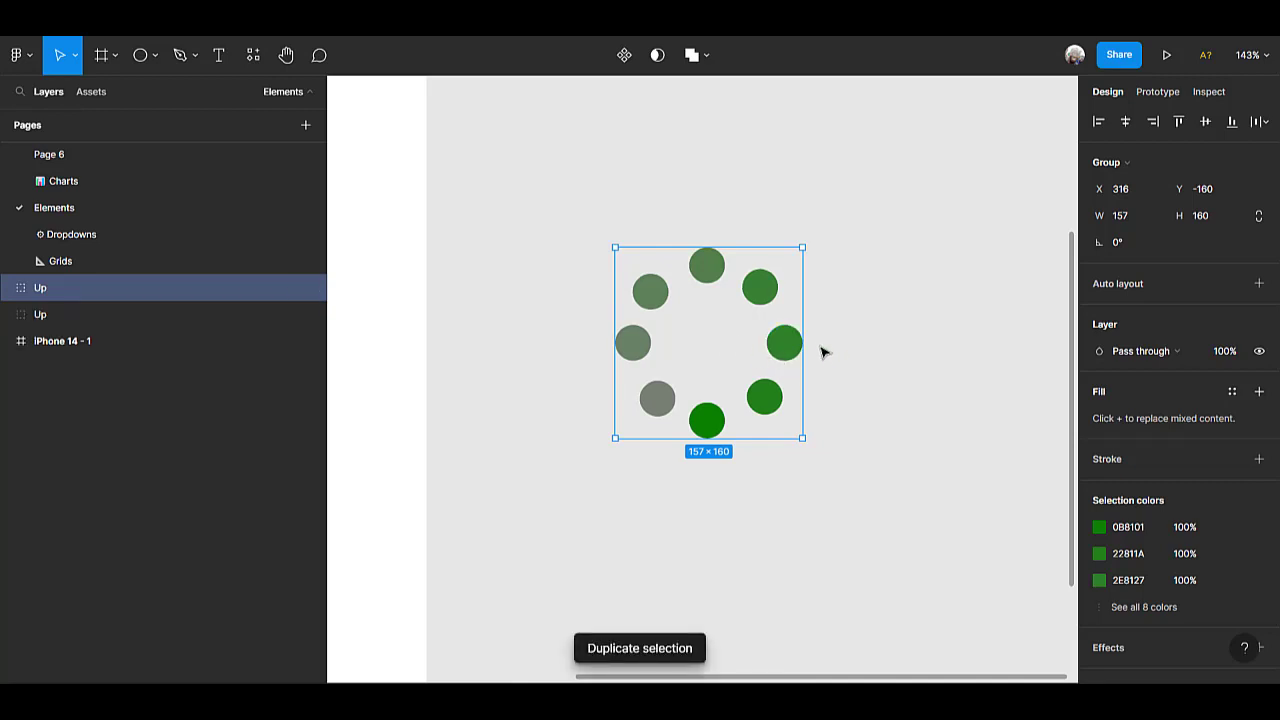
{"action": "left_click_drag", "start_coordinate": [669, 340], "coordinate": [962, 376]}
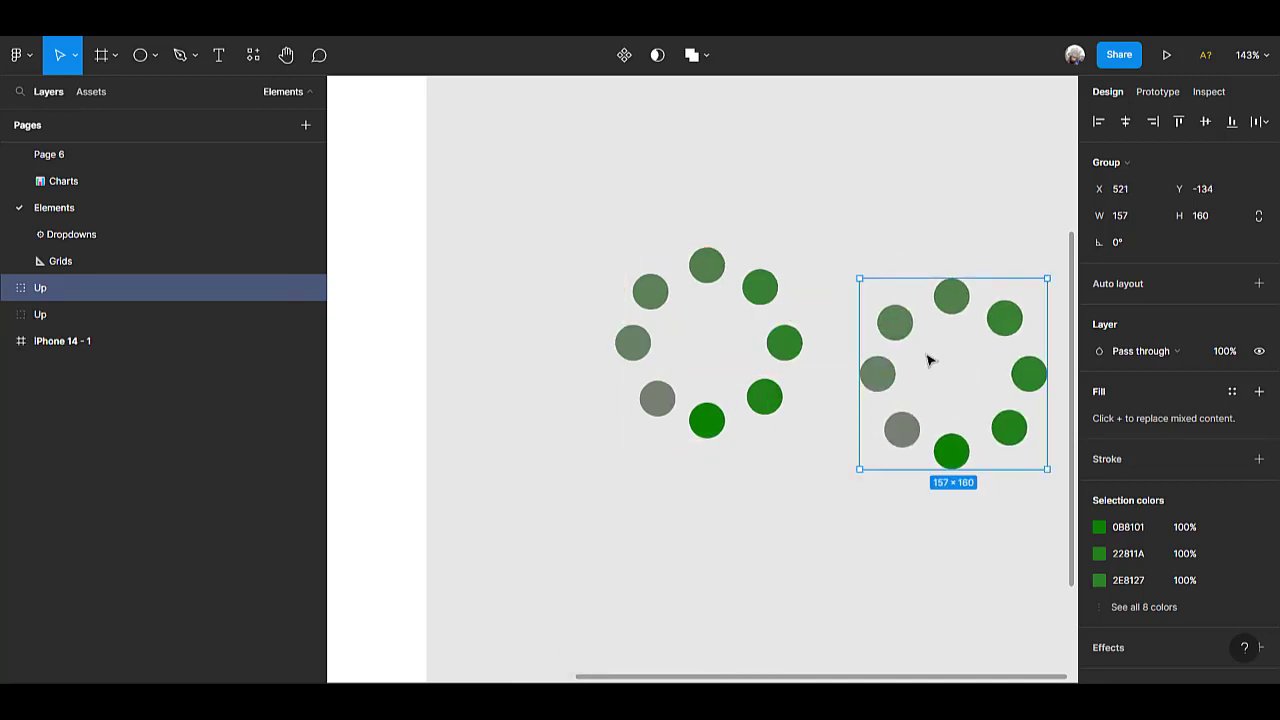
Rename the original ring's group as Down.
{"action": "left_click", "coordinate": [52, 310]}
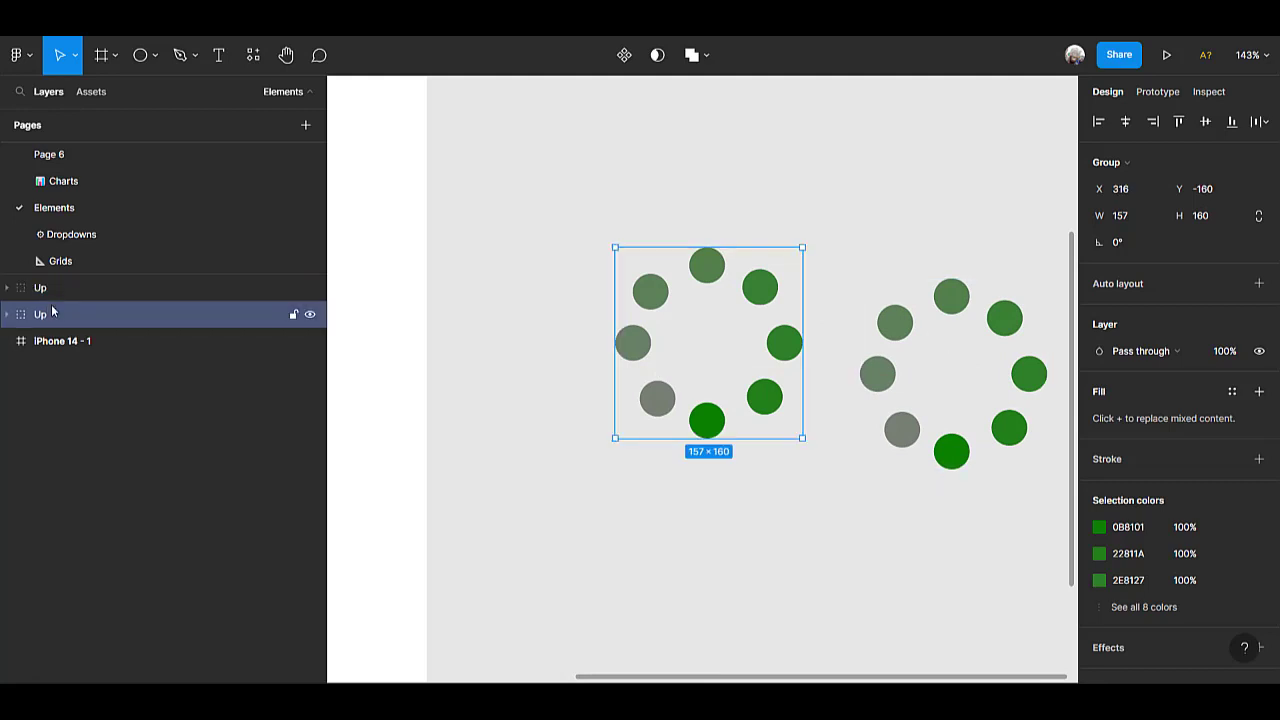
{"action": "double_click", "coordinate": [63, 316]}
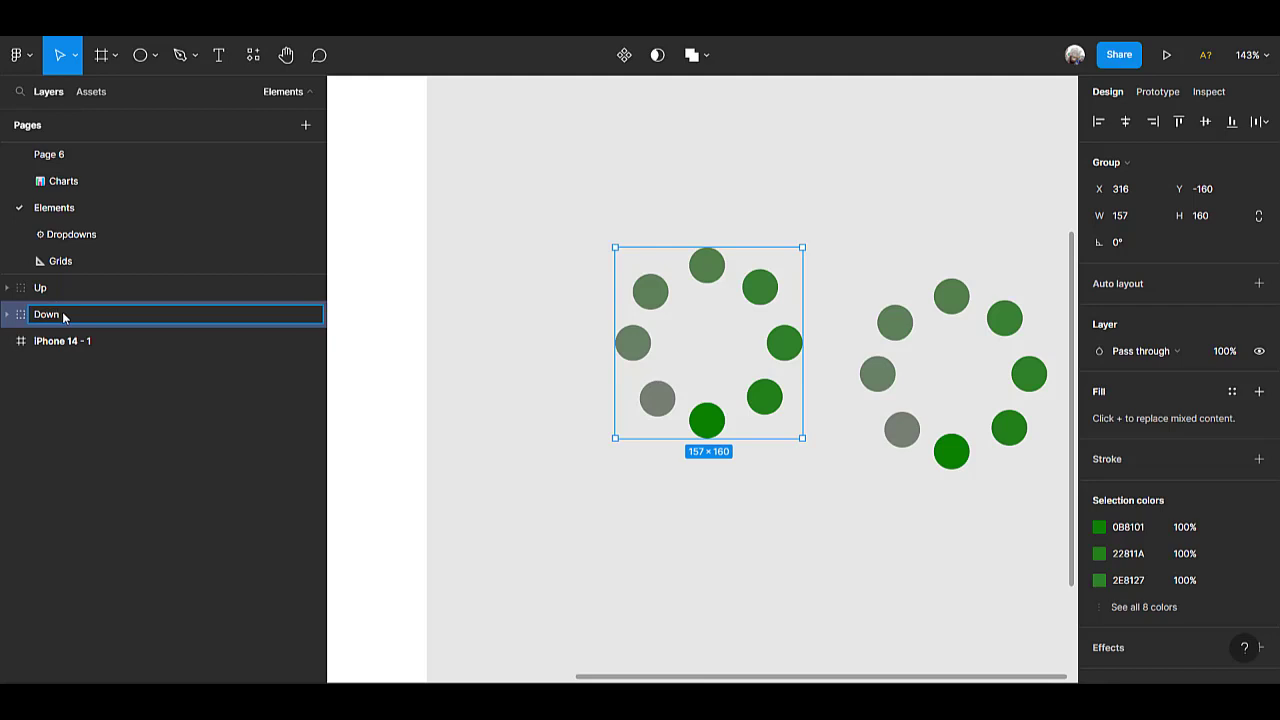
{"action": "left_click", "coordinate": [822, 510]}
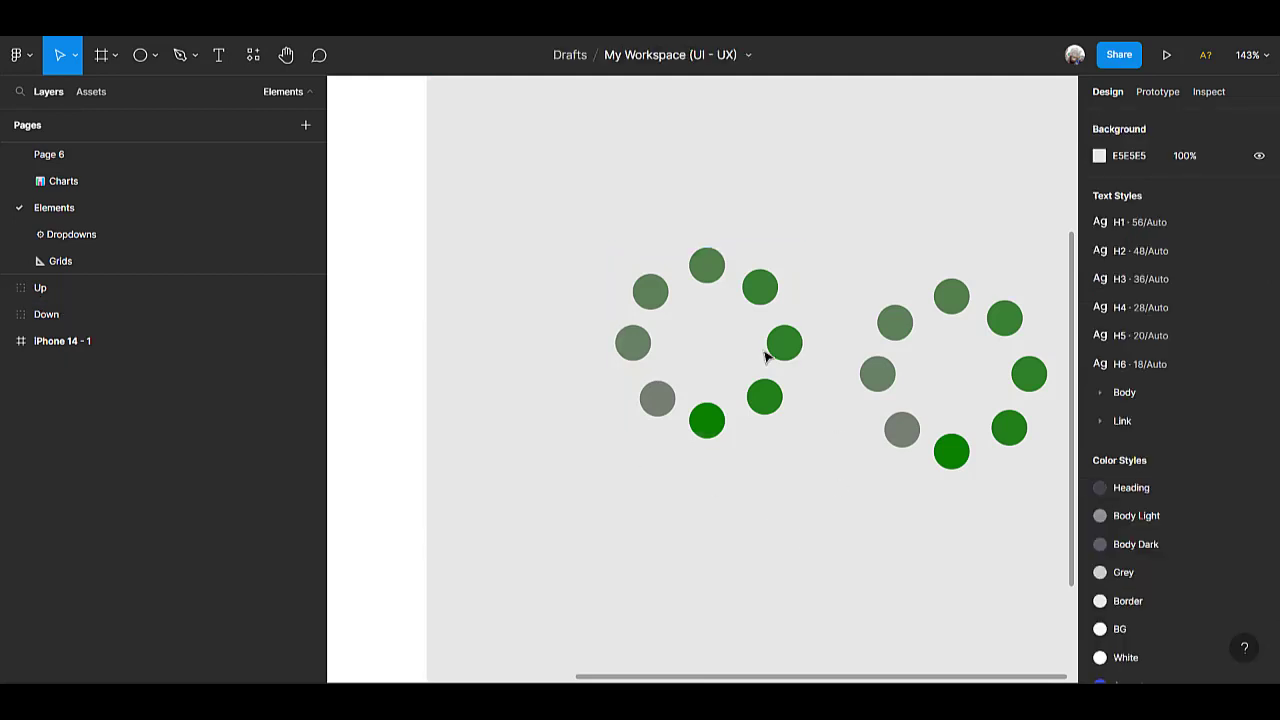
Align the Down and Up groups on their vertical and horizontal centres so the two rings overlap exactly.
{"action": "left_click", "coordinate": [790, 343]}
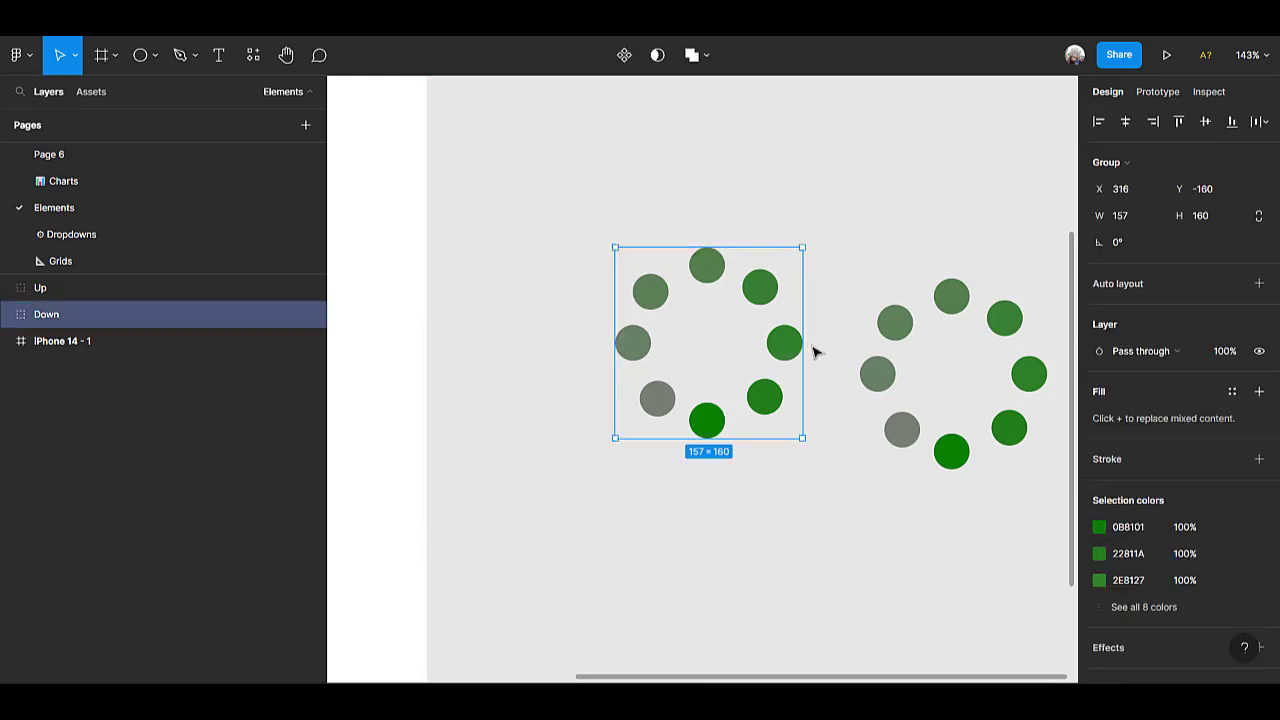
{"action": "left_click", "coordinate": [880, 372], "text": "shift"}
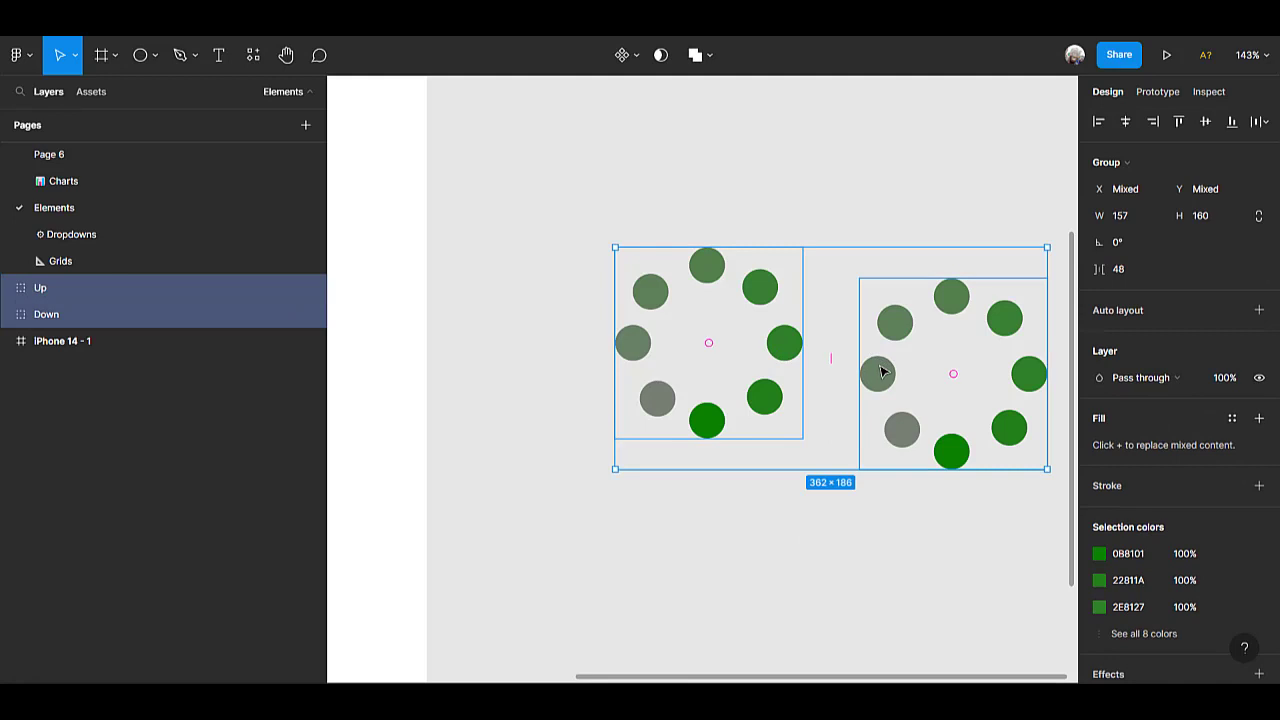
{"action": "left_click", "coordinate": [1205, 121]}
{"action": "left_click", "coordinate": [1118, 125]}
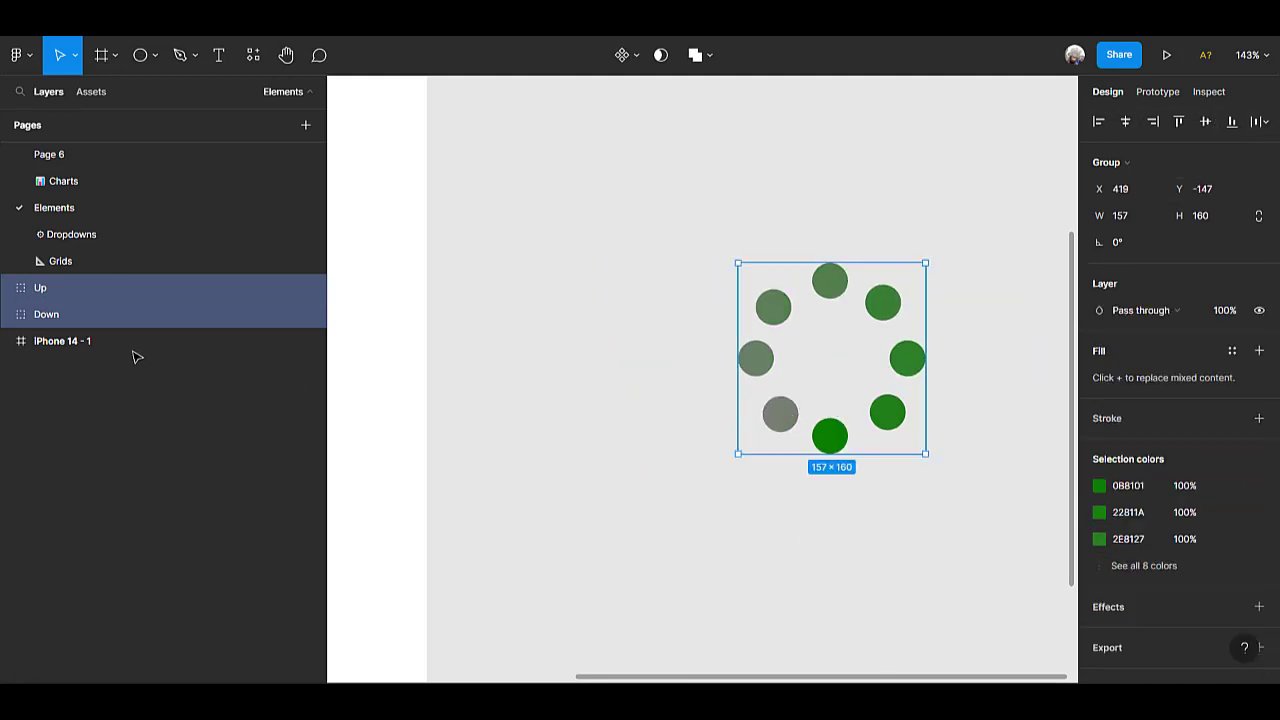
Rotate the Up group about 90° clockwise on top of the Down group.
{"action": "left_click", "coordinate": [116, 311]}
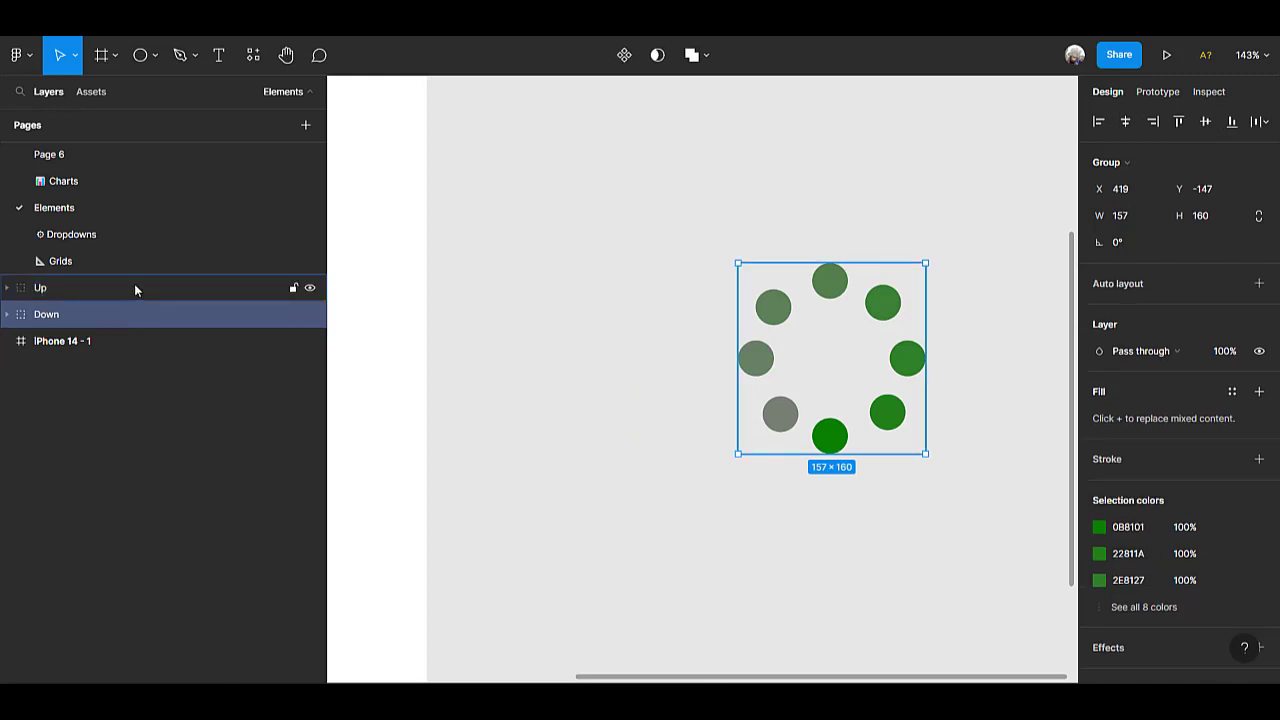
{"action": "left_click", "coordinate": [134, 283]}
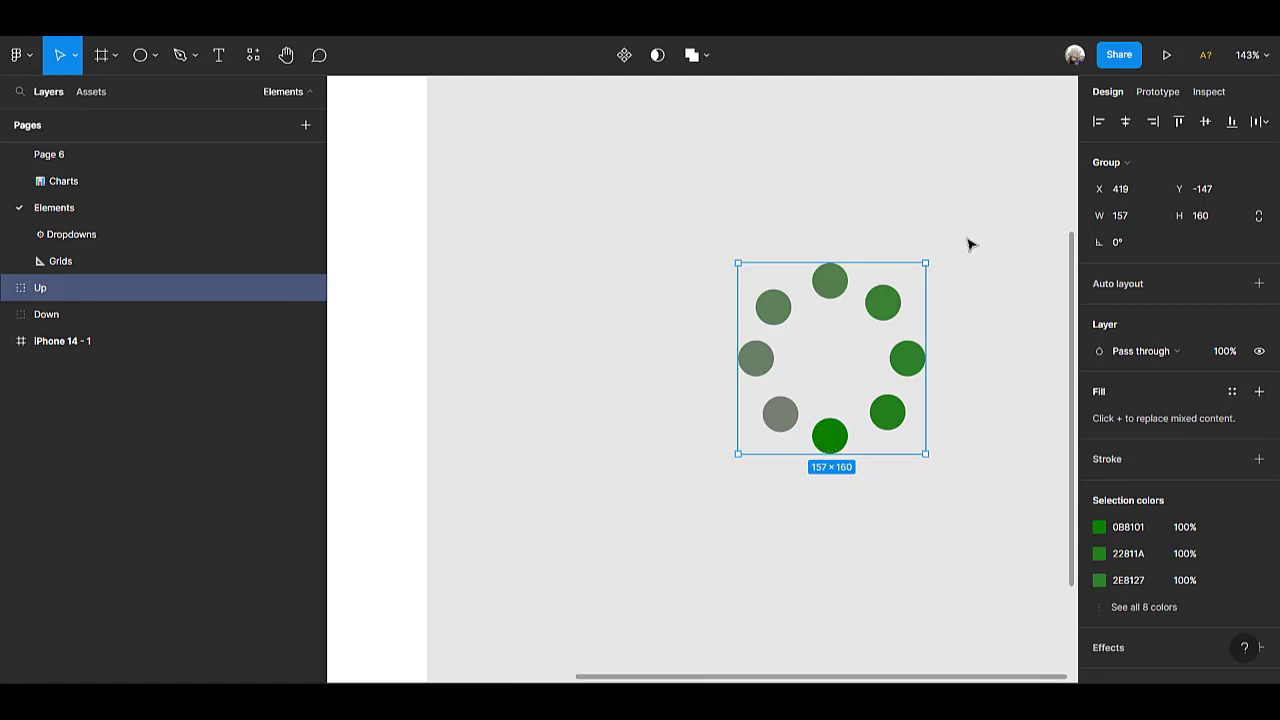
{"action": "left_click_drag", "start_coordinate": [934, 260], "coordinate": [935, 453]}
{"action": "left_click_drag", "start_coordinate": [934, 456], "coordinate": [941, 467]}
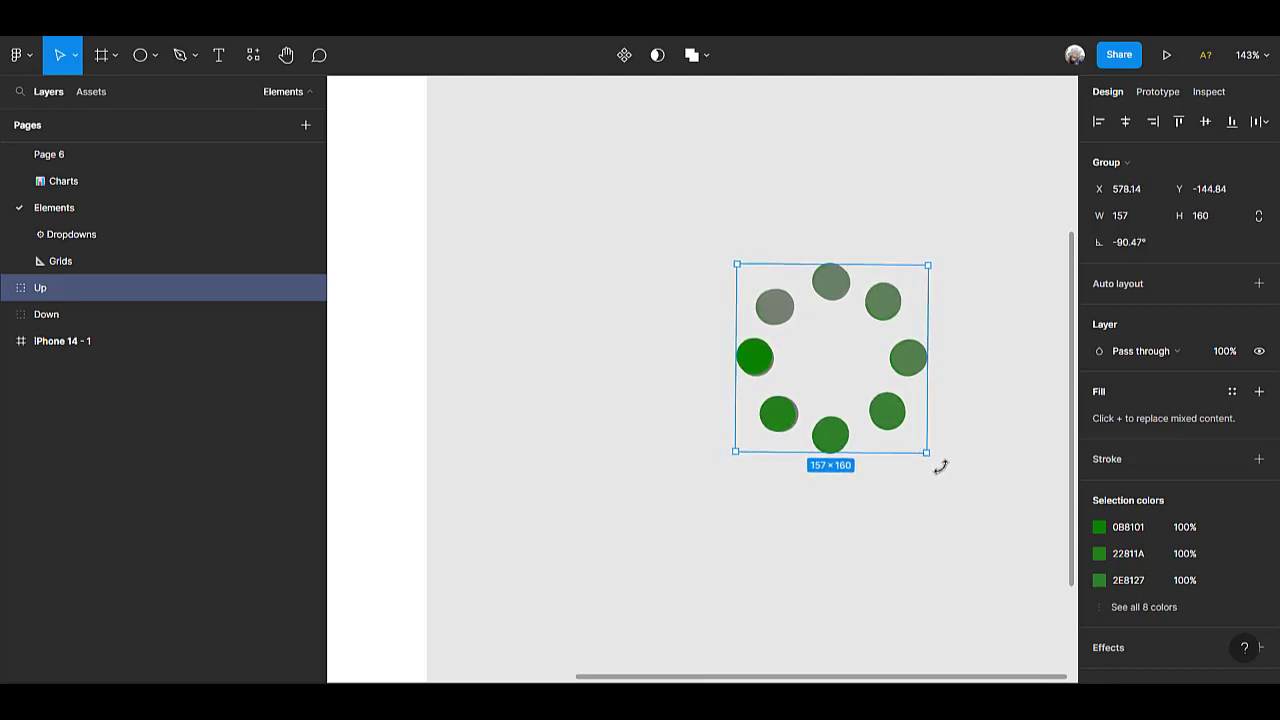
Set the Up group's rotation to exactly -90°.
{"action": "left_click", "coordinate": [1149, 250]}
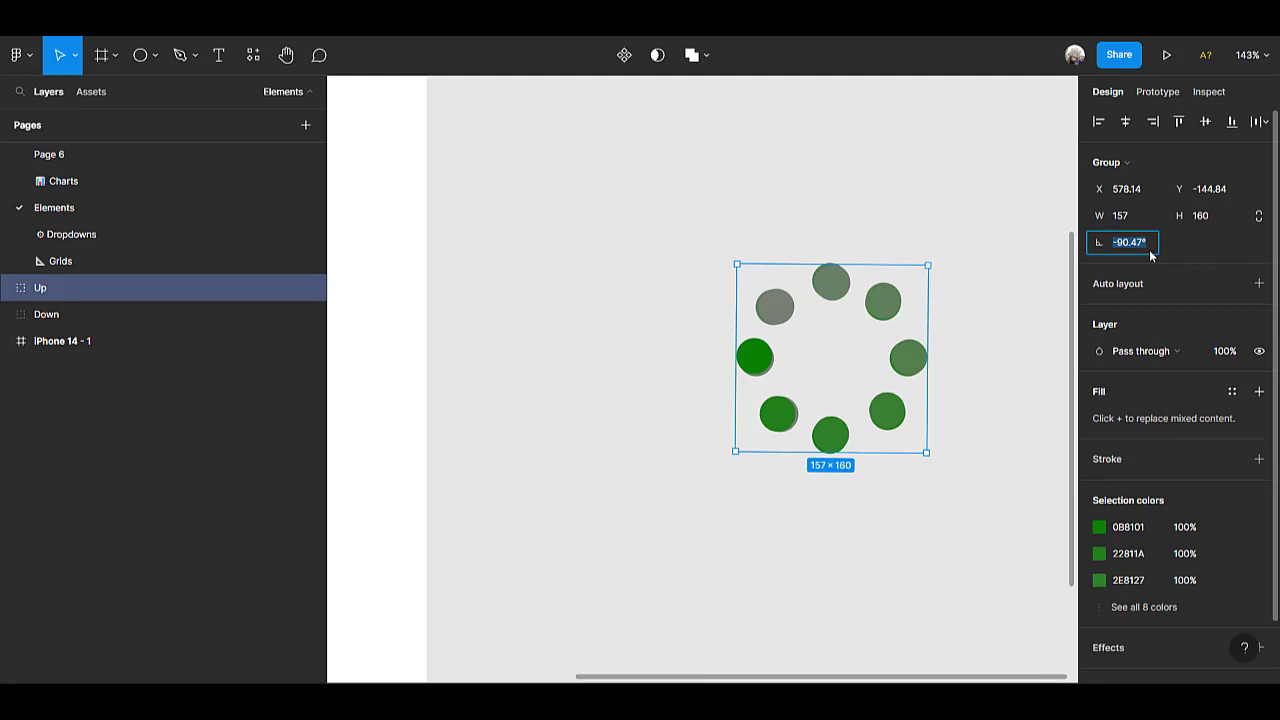
{"action": "type", "text": "-90"}
{"action": "key", "text": "Return"}
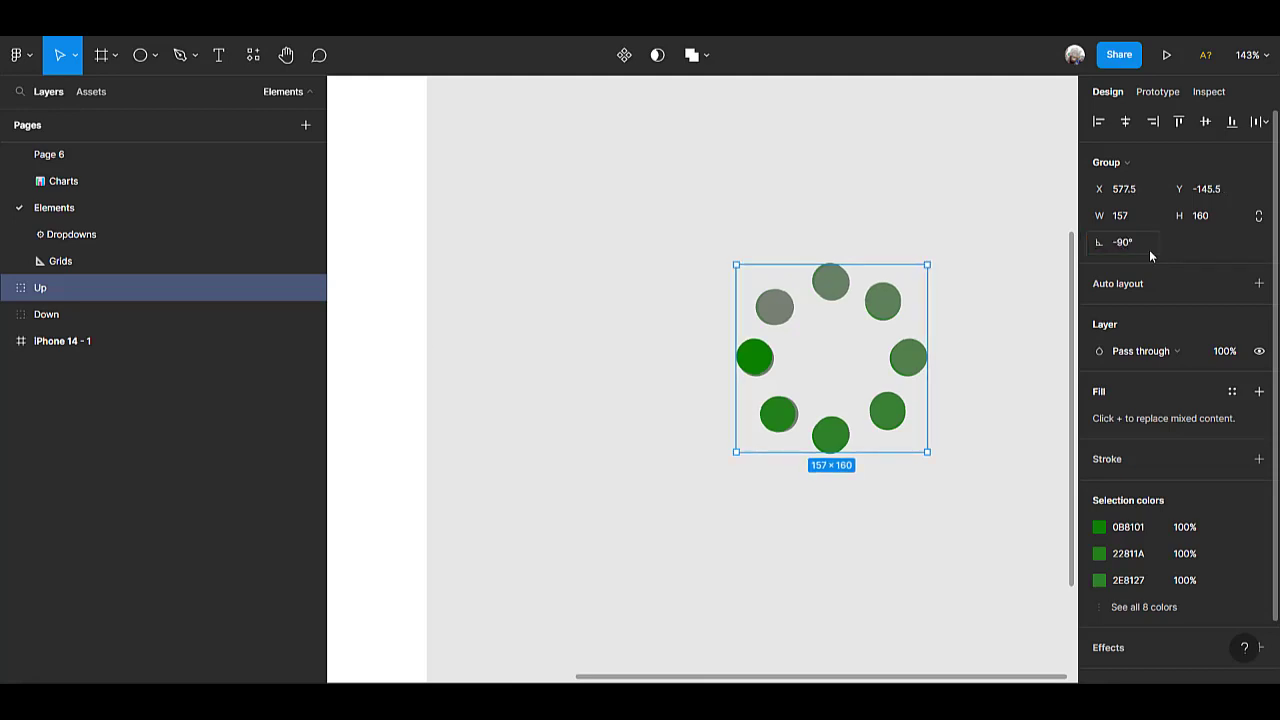
Realign the Up and Down groups with each other on their horizontal and vertical centres.
{"action": "left_click", "coordinate": [57, 322], "text": "shift"}
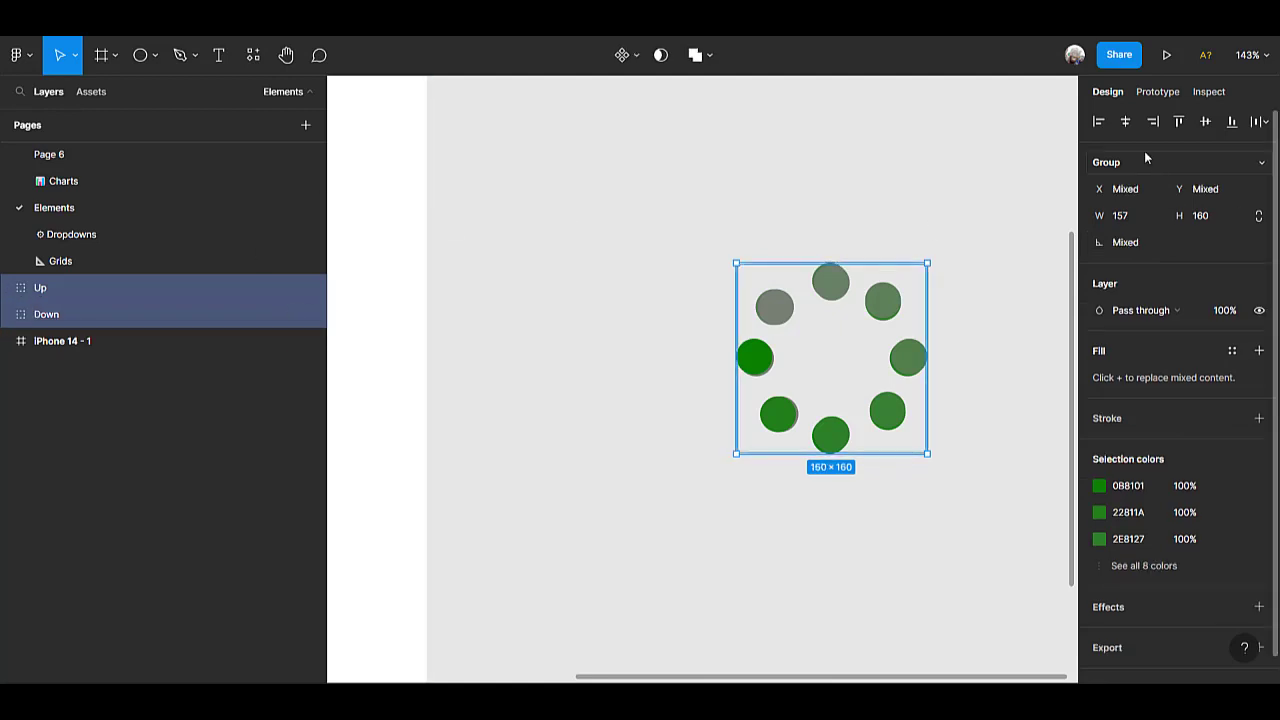
{"action": "left_click", "coordinate": [1131, 125]}
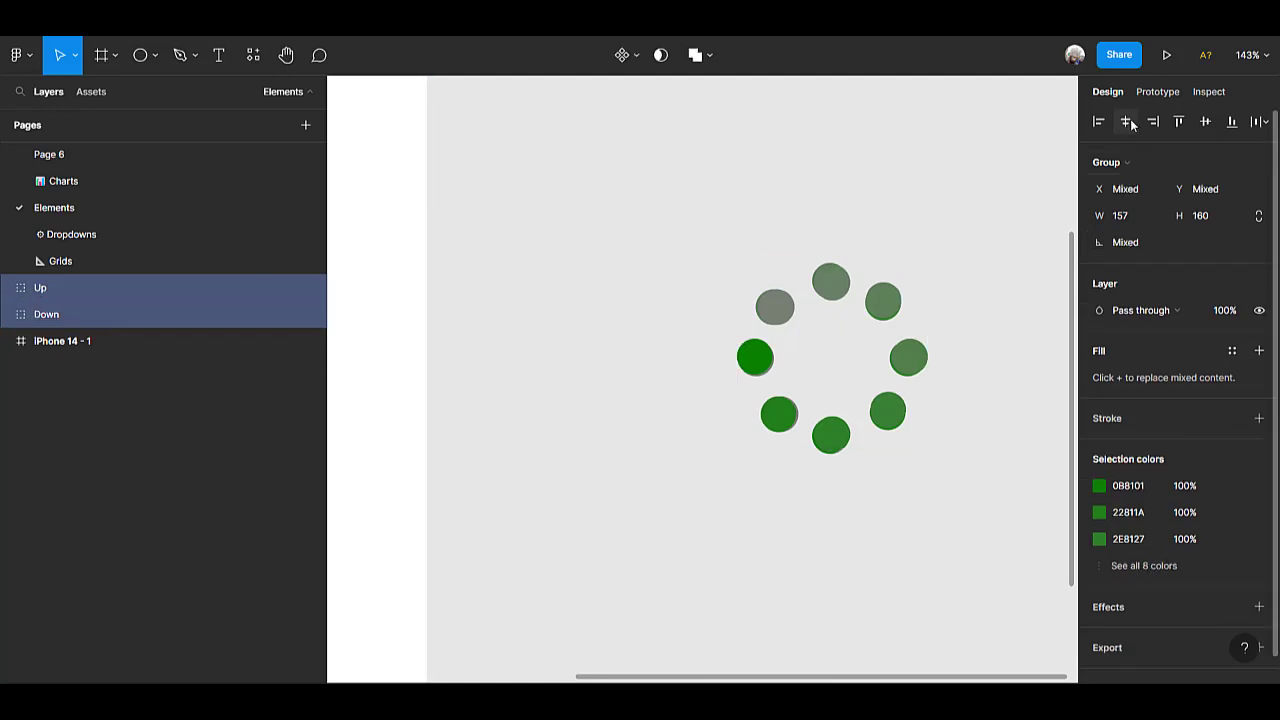
{"action": "left_click", "coordinate": [1204, 122]}
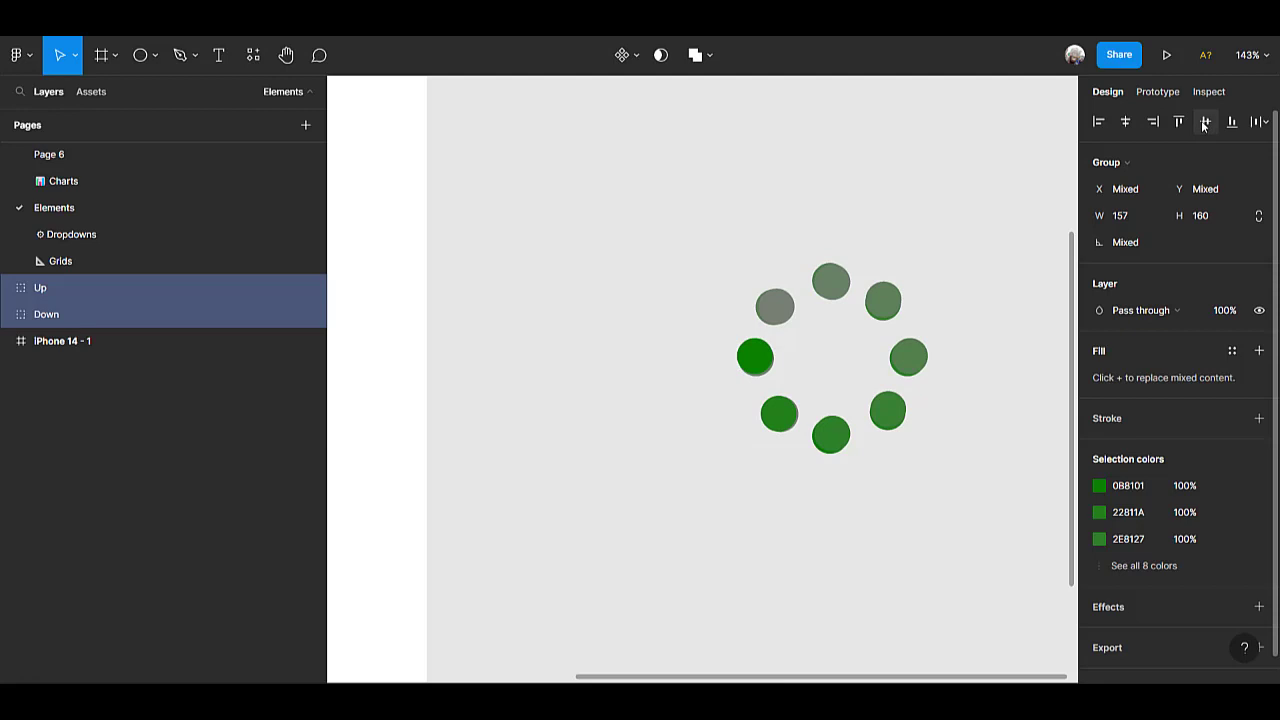
{"action": "left_click", "coordinate": [1022, 450]}
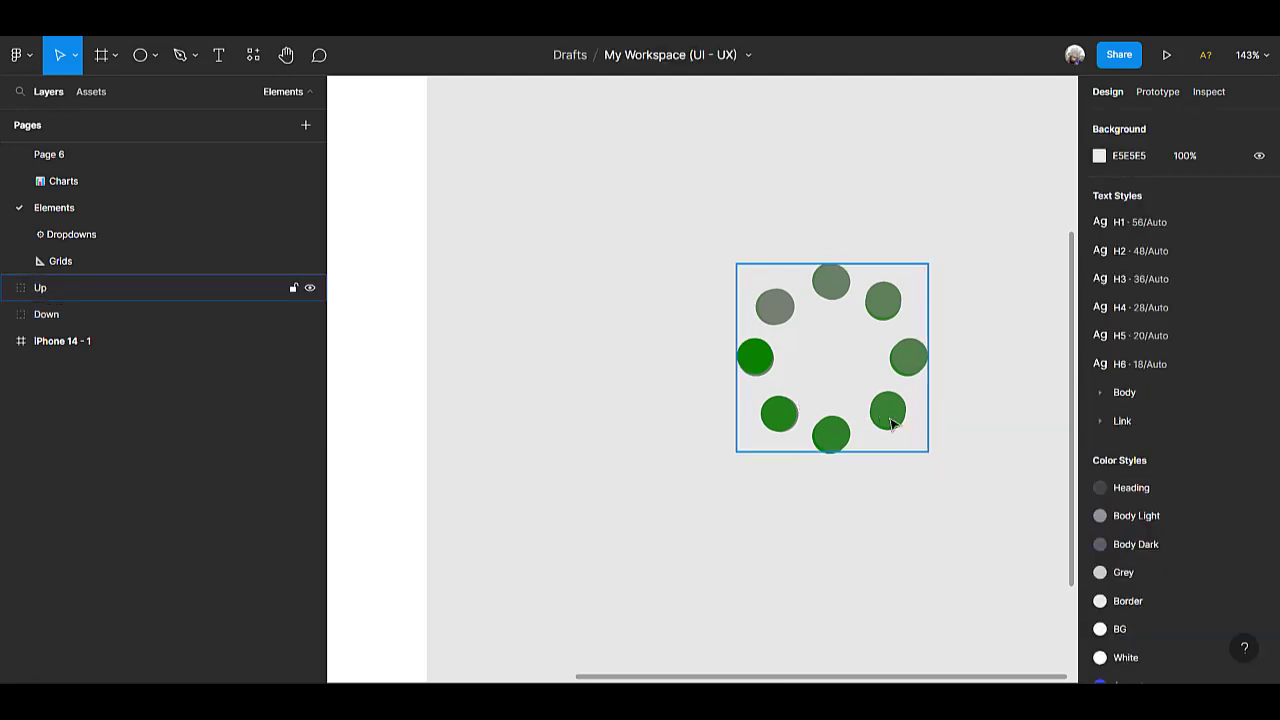
Wrap the overlapping Up and Down groups together in a new frame.
{"action": "scroll", "coordinate": [862, 420], "scroll_direction": "down", "scroll_amount": 5}
{"action": "scroll", "coordinate": [728, 415], "scroll_direction": "right", "scroll_amount": 1}
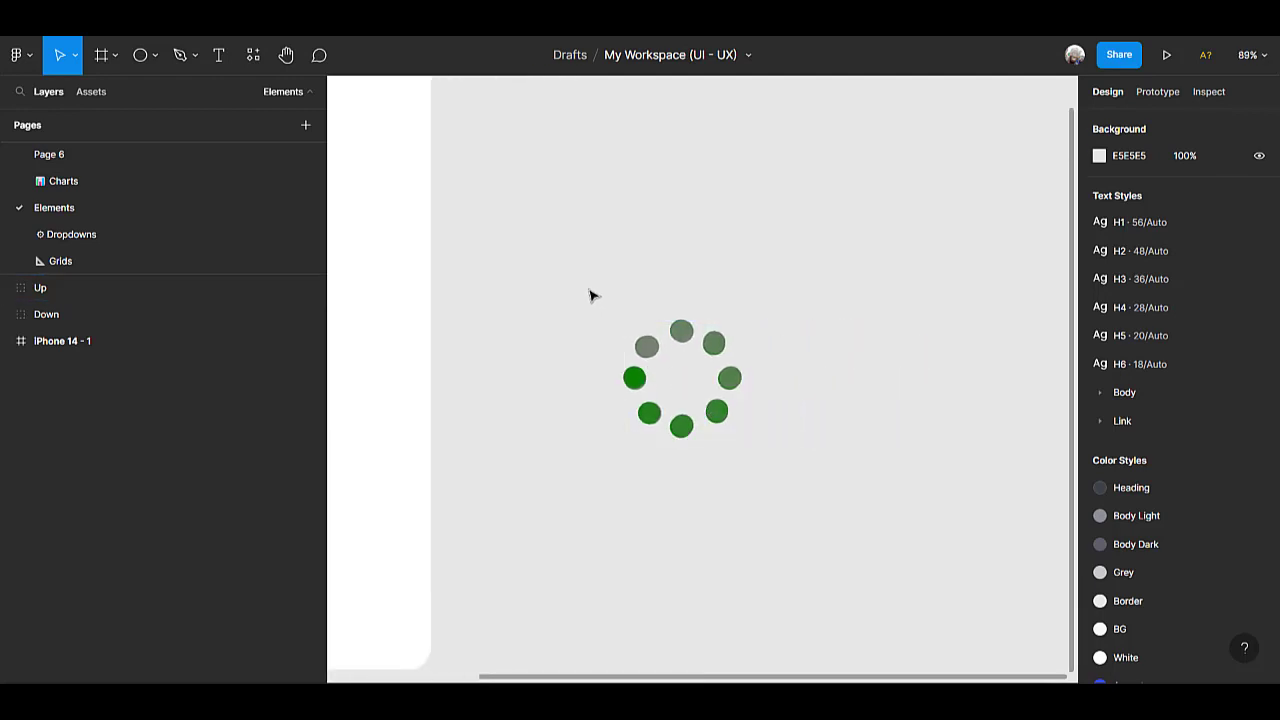
{"action": "left_click_drag", "start_coordinate": [590, 295], "coordinate": [840, 483]}
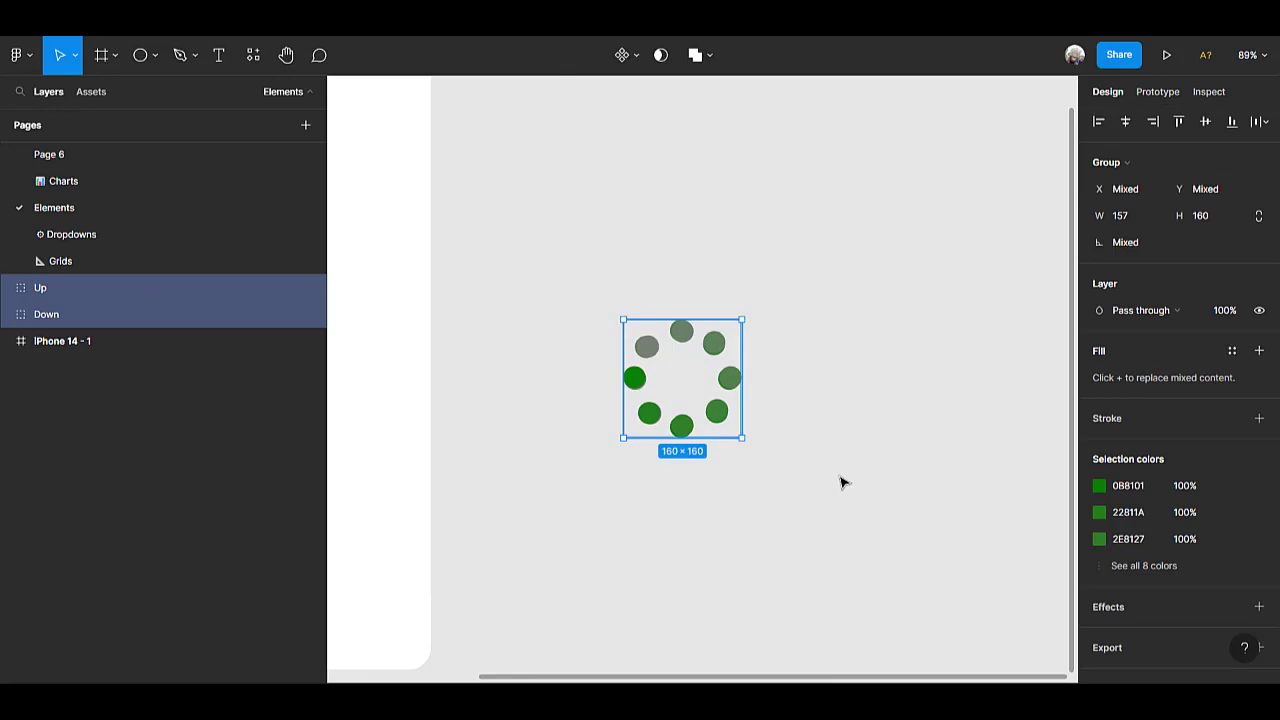
{"action": "right_click", "coordinate": [695, 365]}
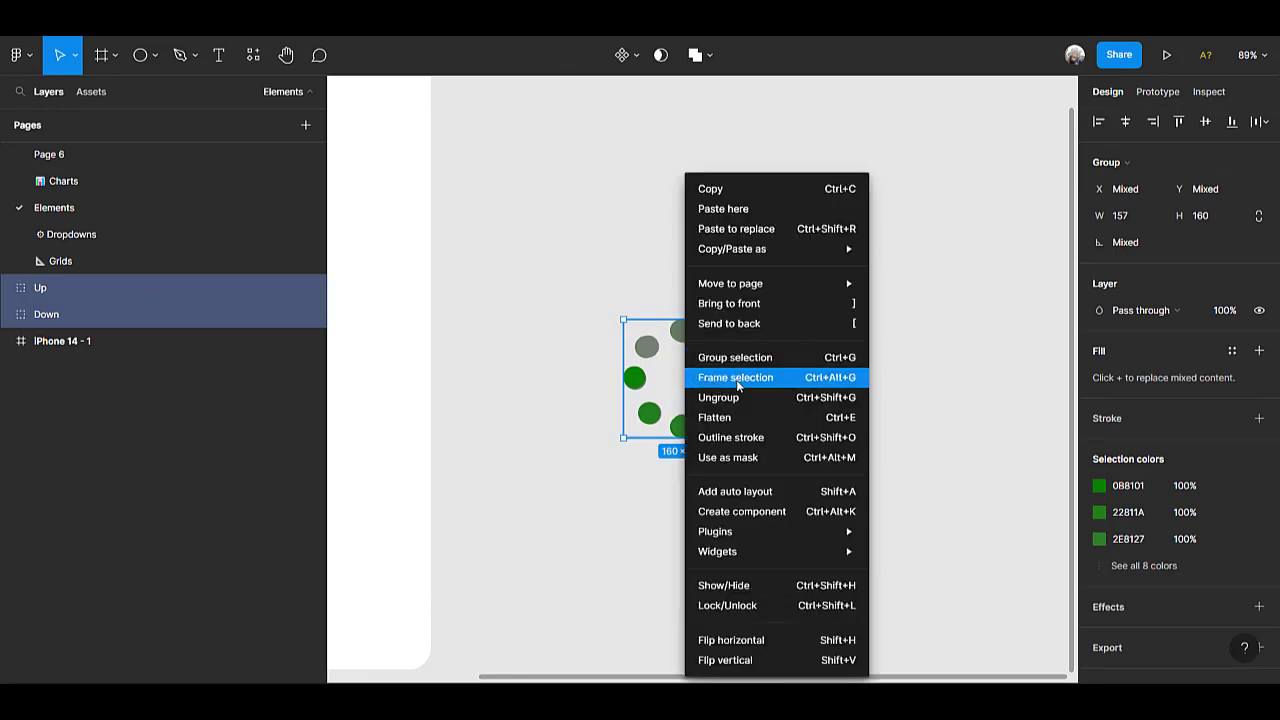
{"action": "left_click", "coordinate": [736, 377]}
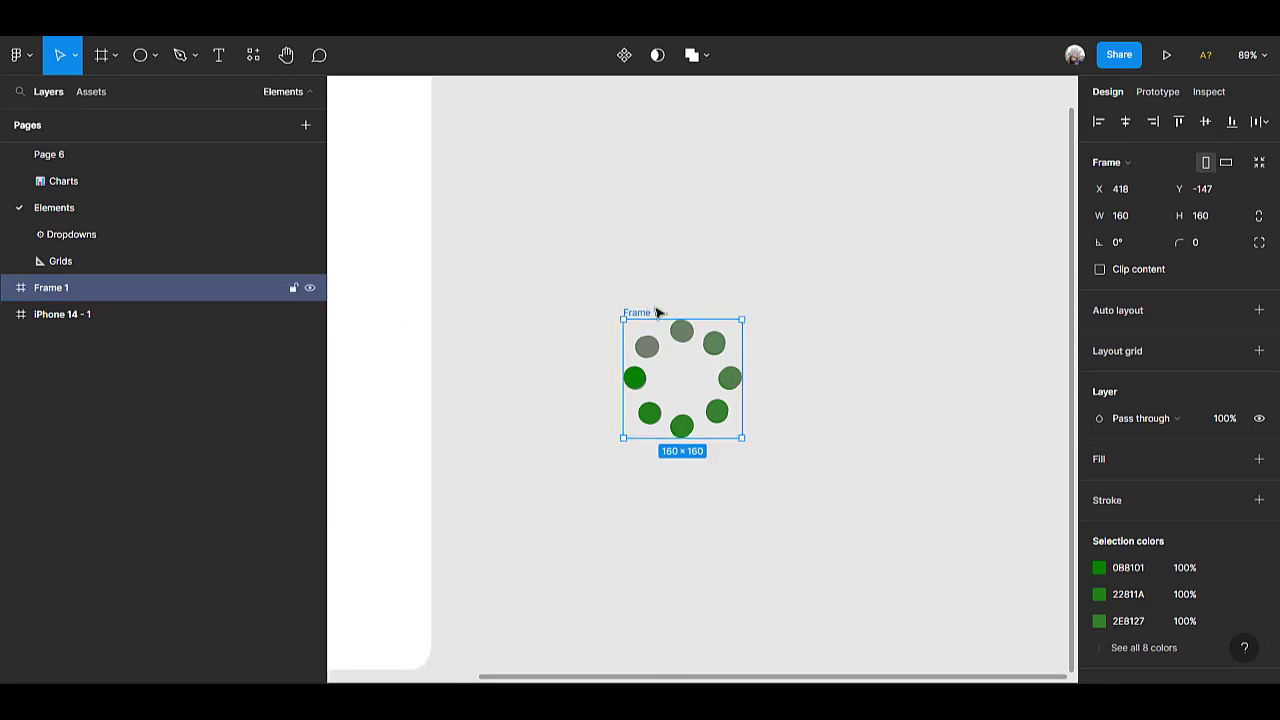
Rename the new frame around the two rings as Loader 1.
{"action": "double_click", "coordinate": [650, 312]}
{"action": "type", "text": "Loader"}
{"action": "key", "text": "Return"}
{"action": "left_click", "coordinate": [886, 374]}
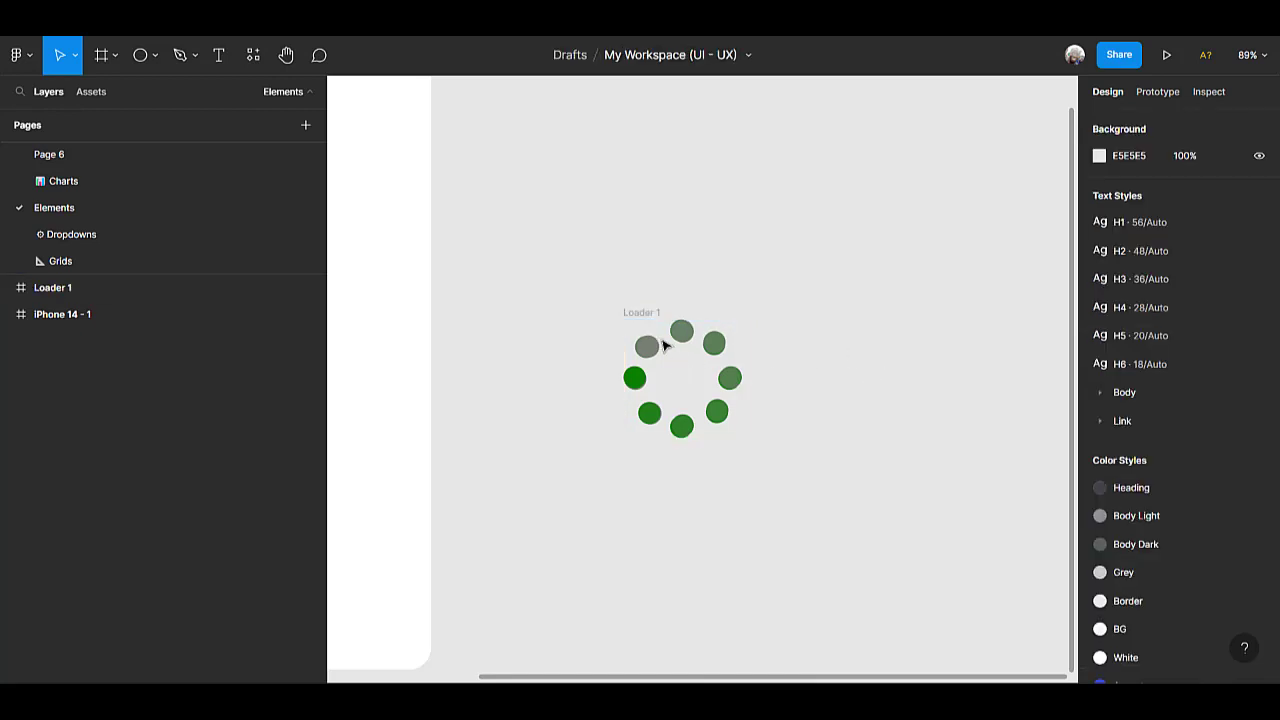
Duplicate the Loader 1 frame beside the original.
{"action": "left_click", "coordinate": [648, 316]}
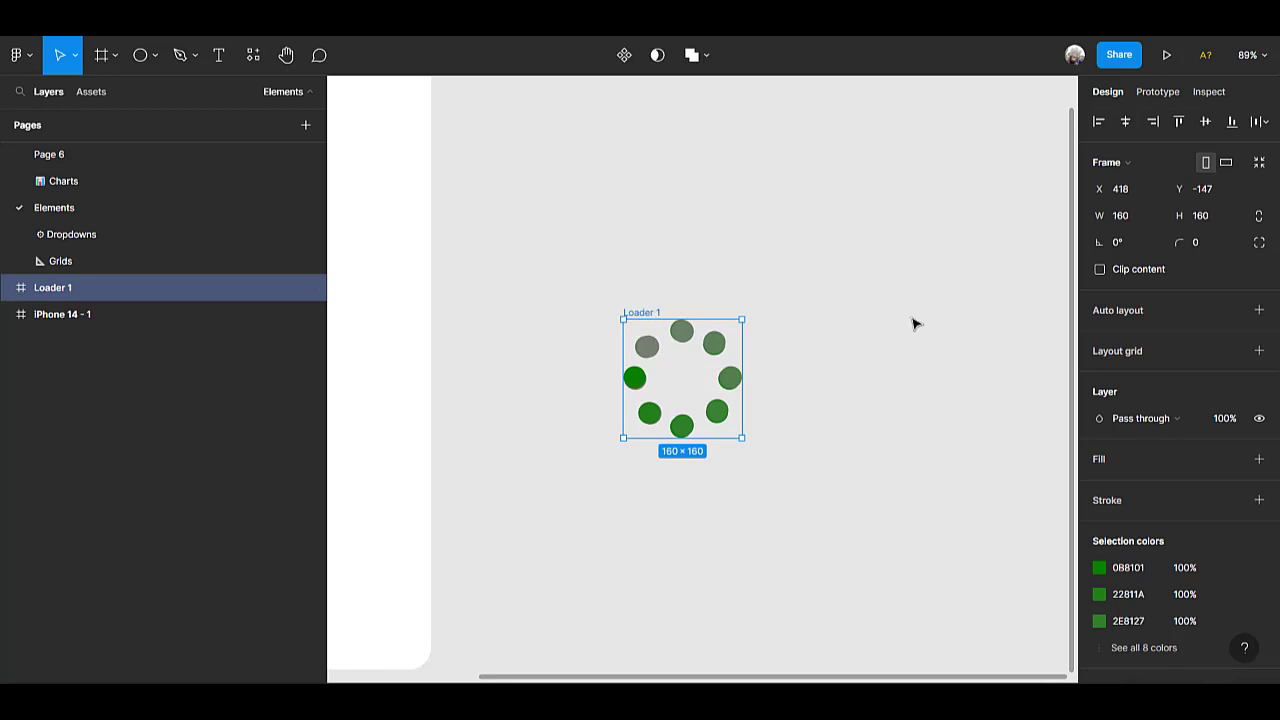
{"action": "key", "text": "ctrl+d"}
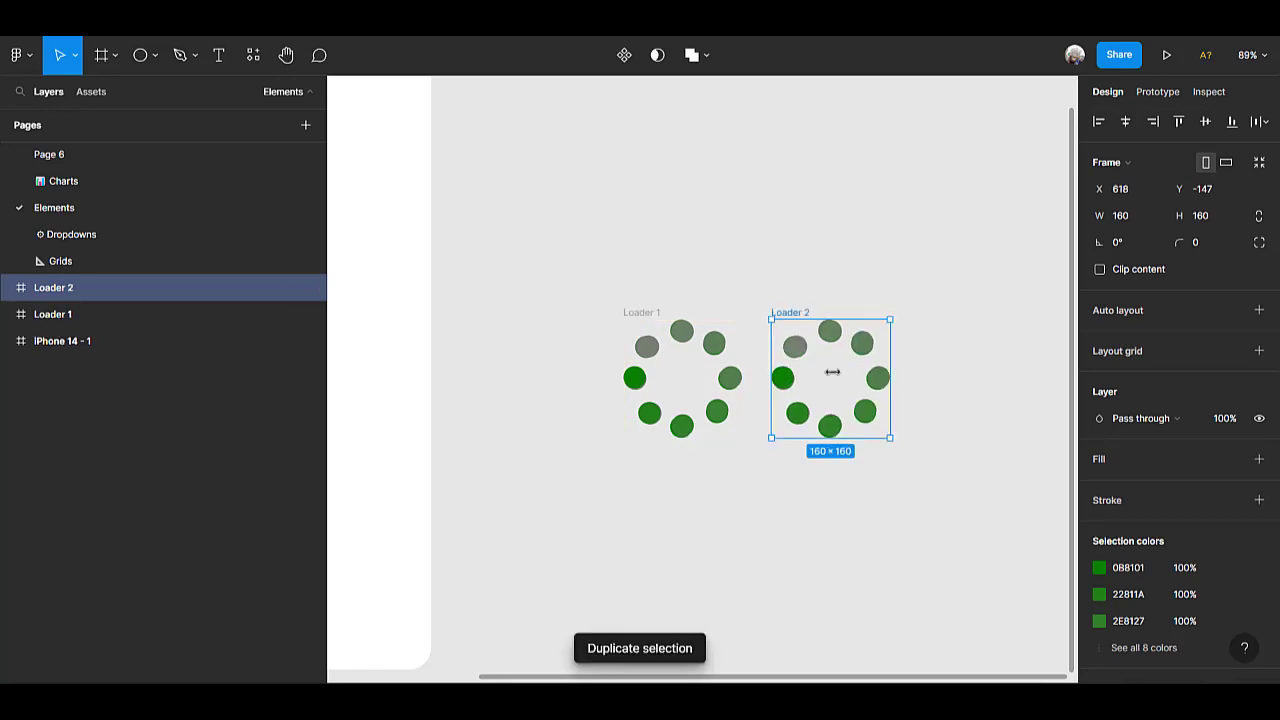
{"action": "left_click", "coordinate": [651, 354]}
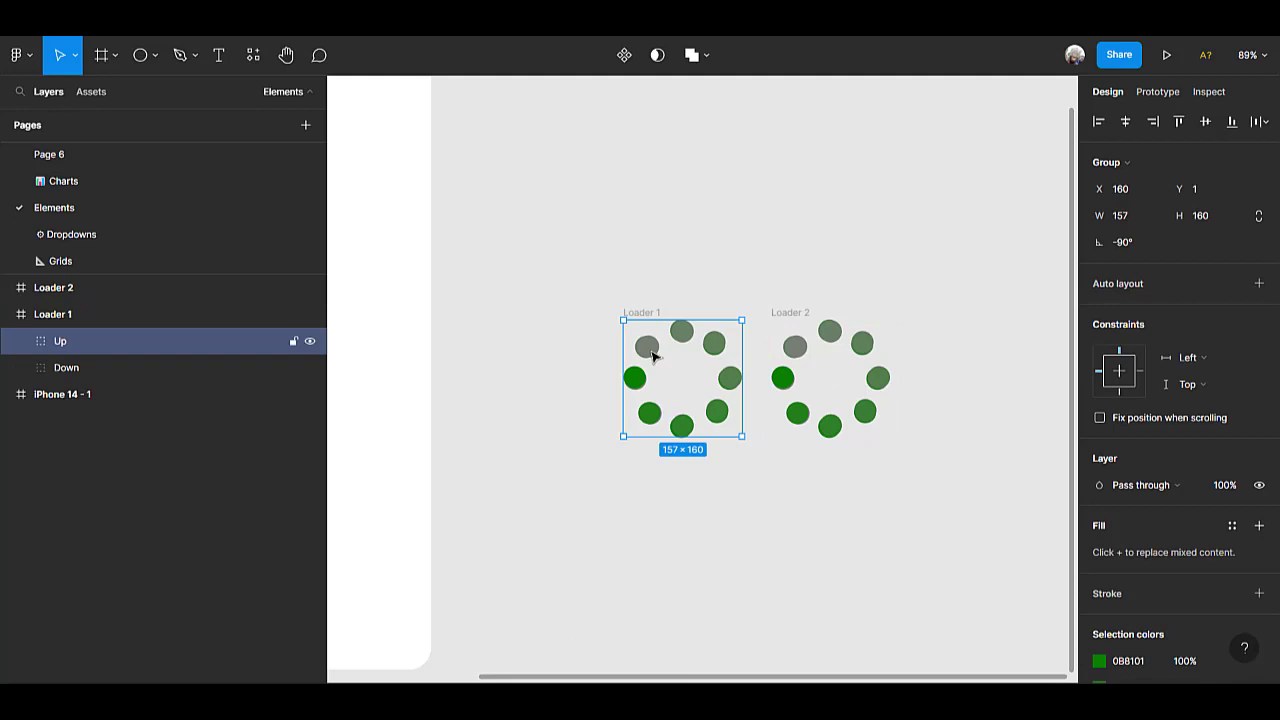
{"action": "left_click", "coordinate": [797, 314]}
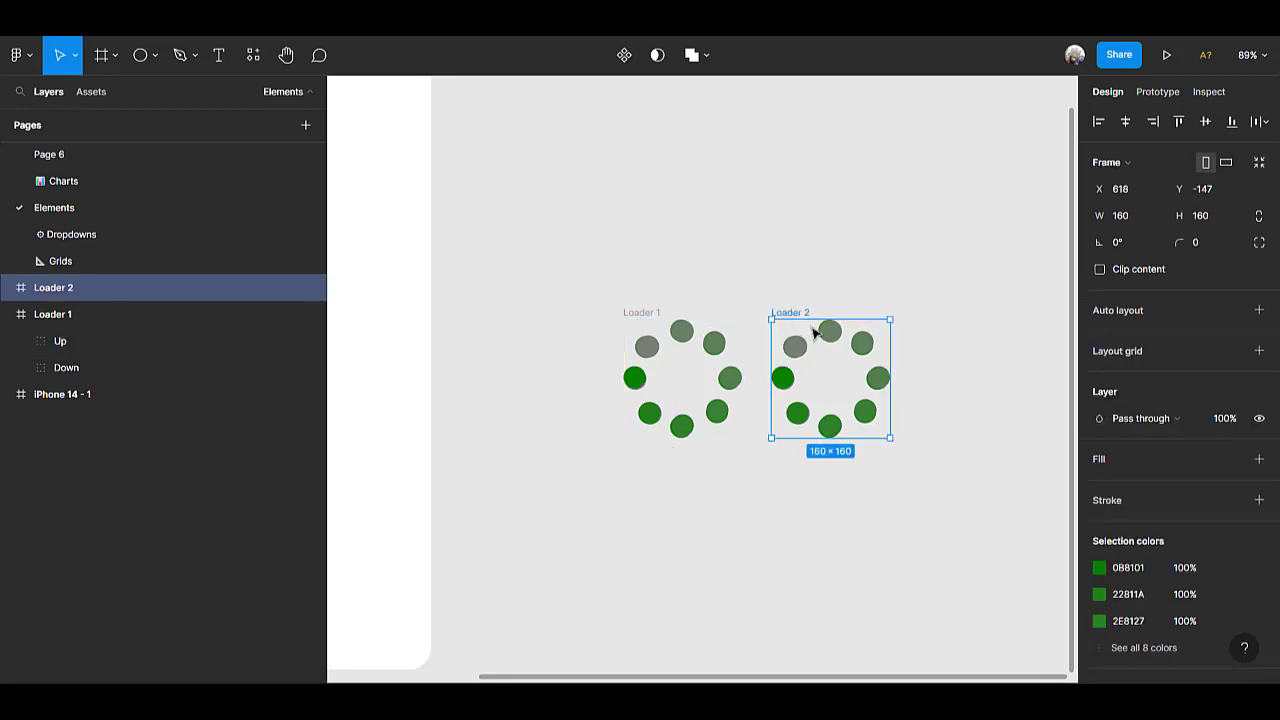
Set the rotation of the Up group inside Loader 2 to 180°.
{"action": "left_click", "coordinate": [8, 288]}
{"action": "left_click", "coordinate": [47, 315]}
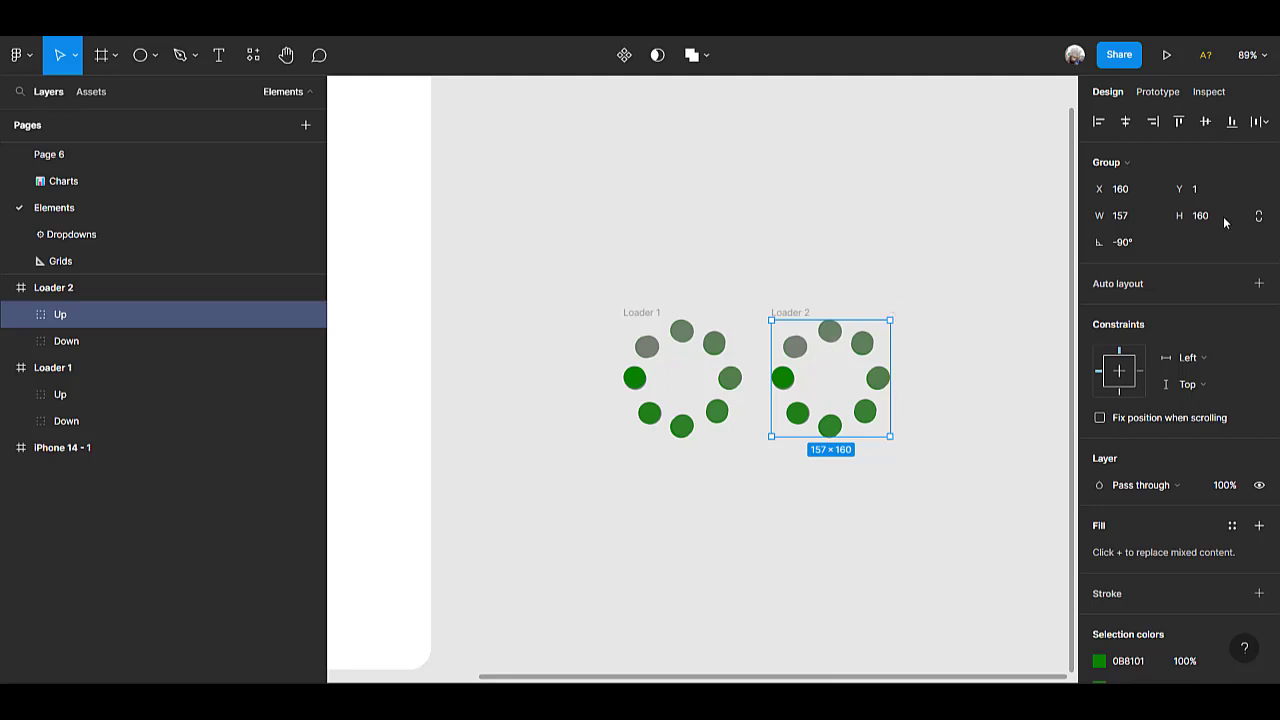
{"action": "left_click", "coordinate": [1148, 245]}
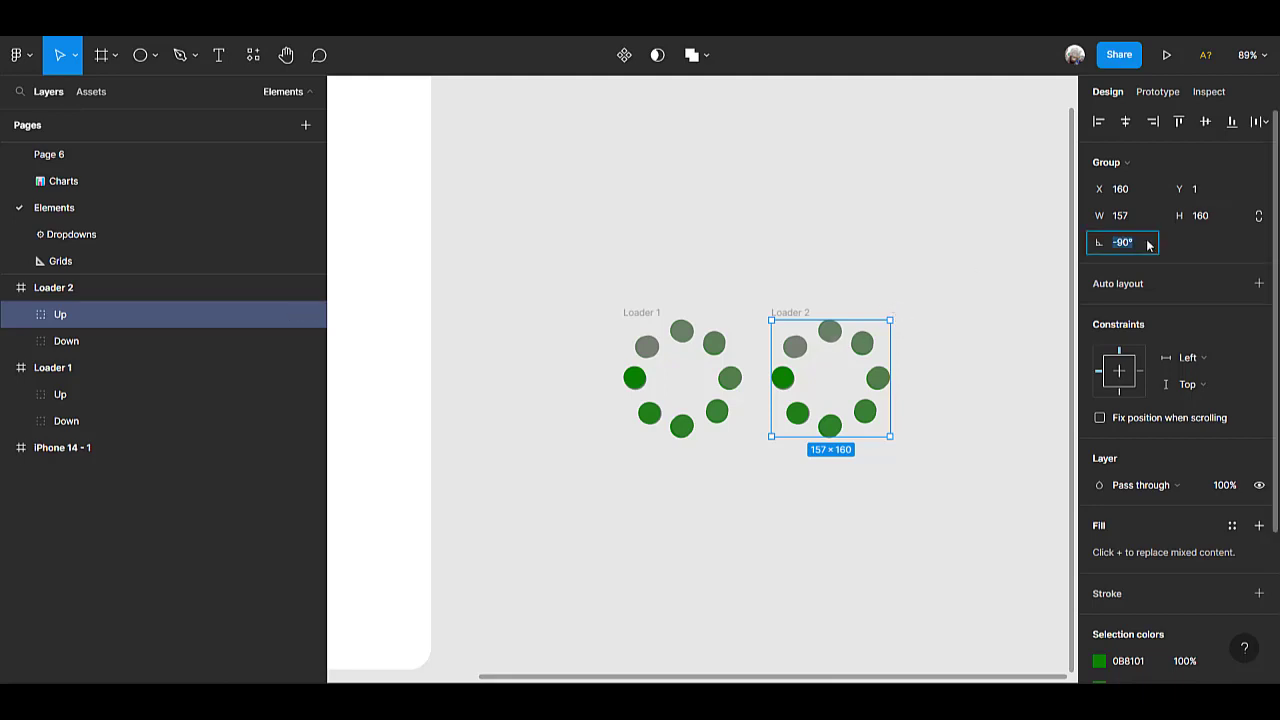
{"action": "type", "text": "-"}
{"action": "key", "text": "Return"}
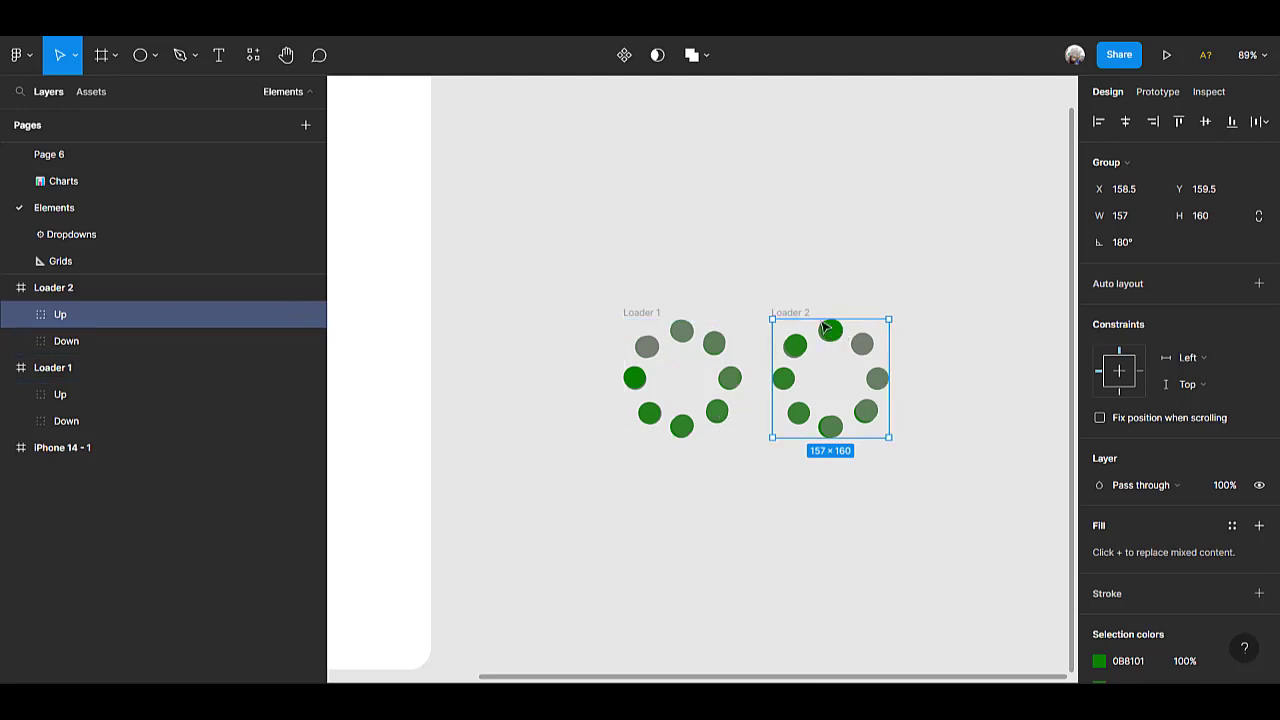
Duplicate the Loader 2 frame to get a third loader state.
{"action": "left_click", "coordinate": [799, 313]}
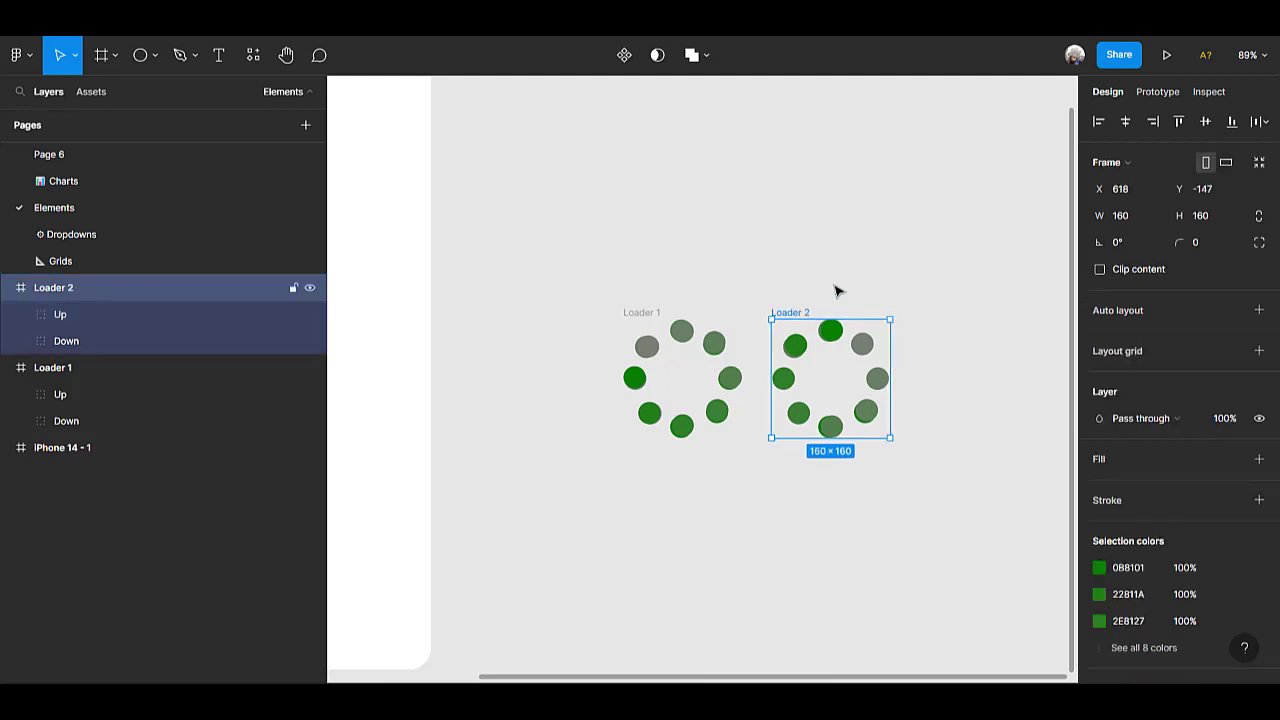
{"action": "key", "text": "ctrl+d"}
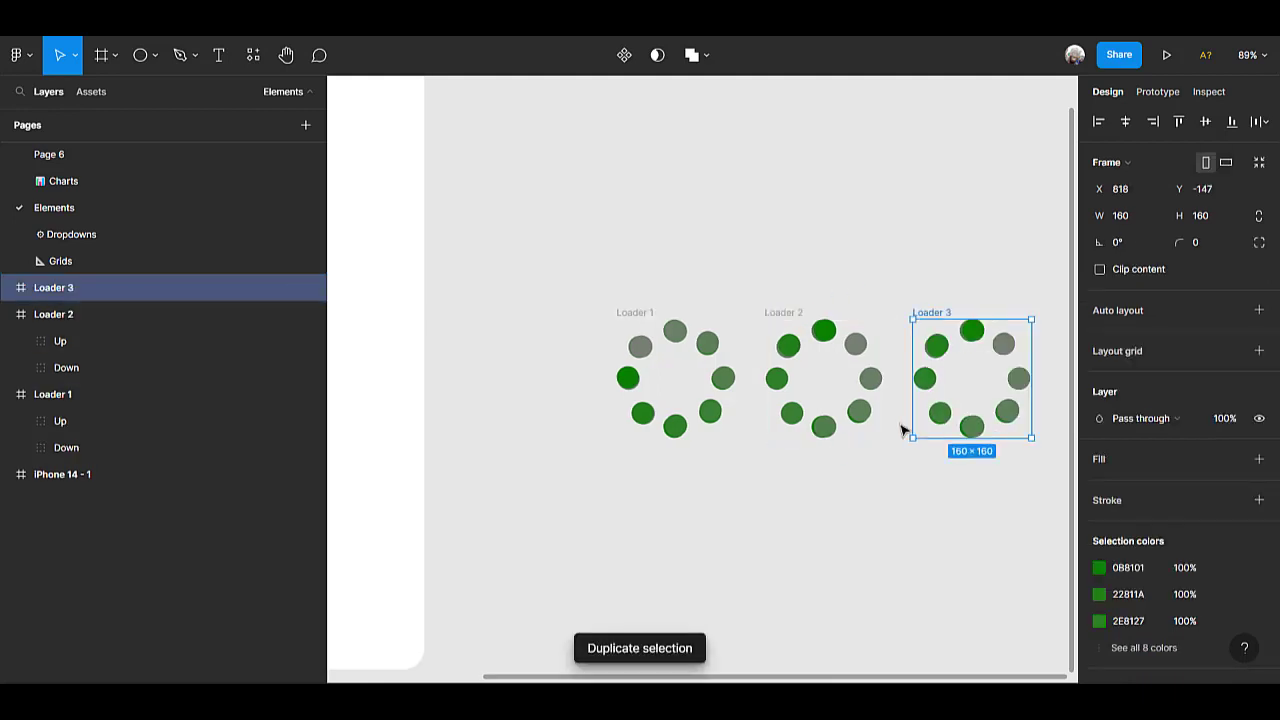
{"action": "scroll", "coordinate": [903, 428], "scroll_direction": "right", "scroll_amount": 3}
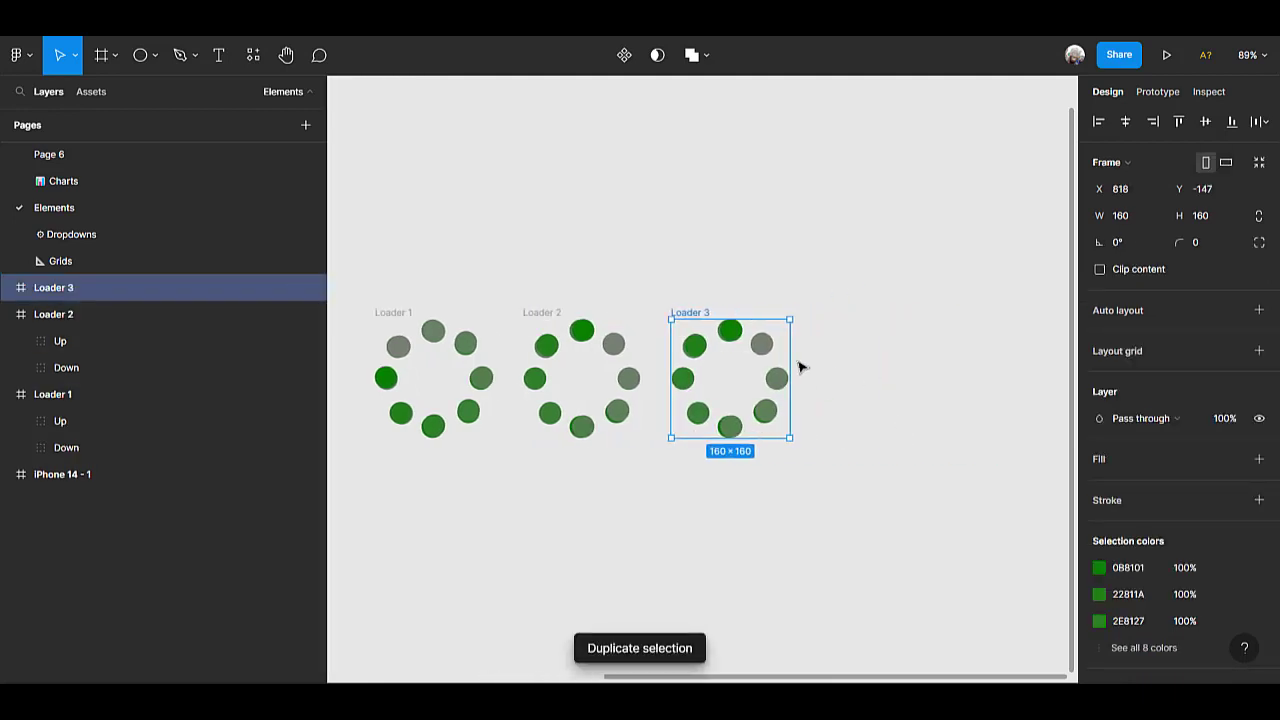
Set the rotation of the Up group inside Loader 3 to 90°.
{"action": "left_click", "coordinate": [700, 345]}
{"action": "double_click", "coordinate": [700, 345]}
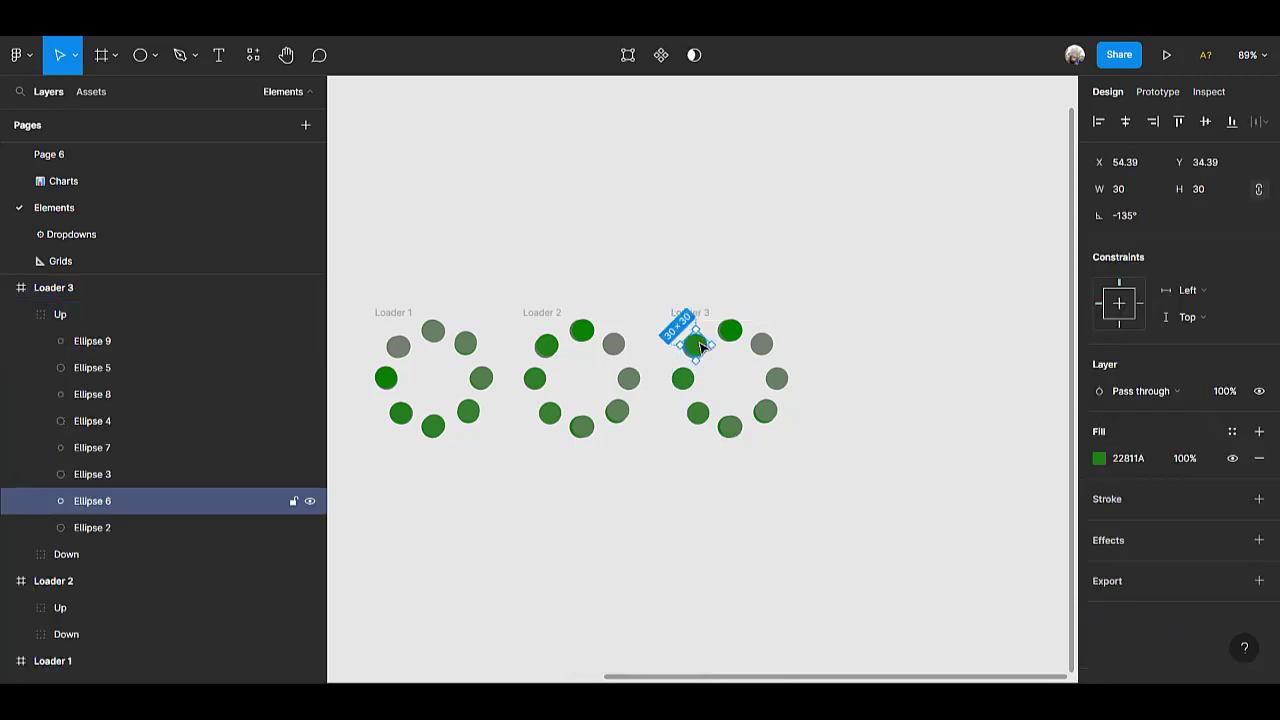
{"action": "left_click", "coordinate": [58, 318]}
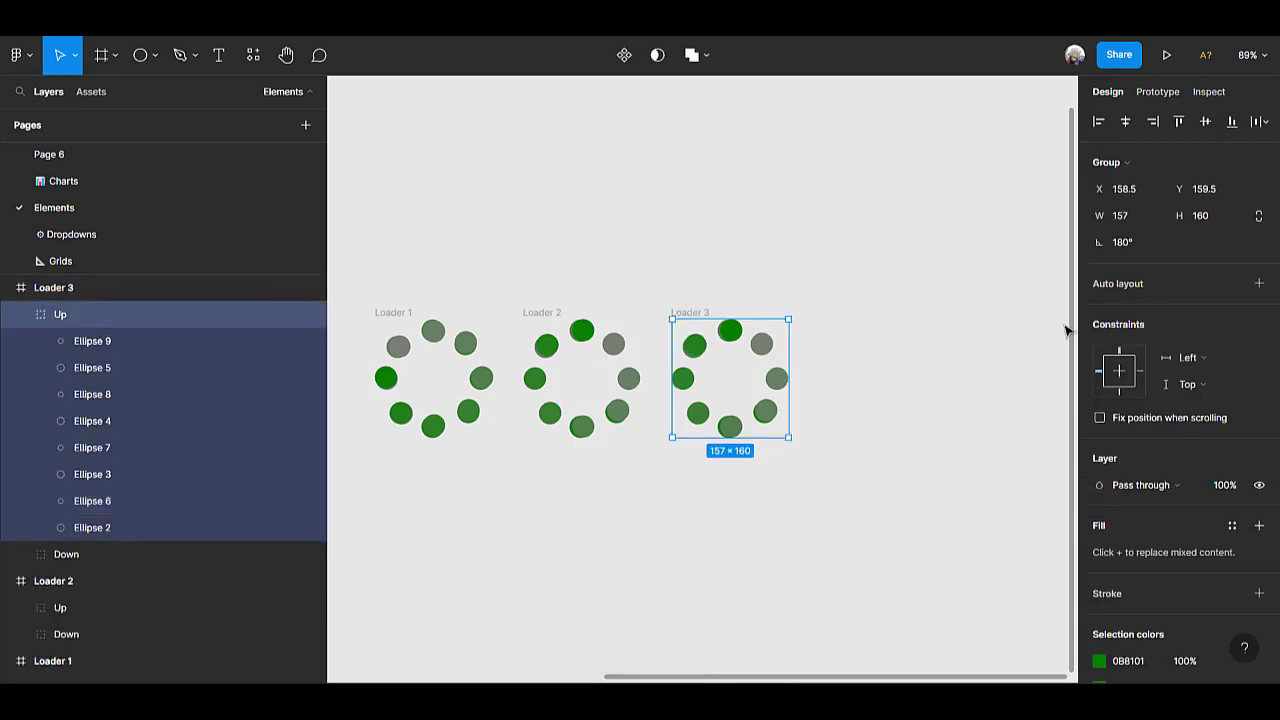
{"action": "left_click", "coordinate": [1144, 246]}
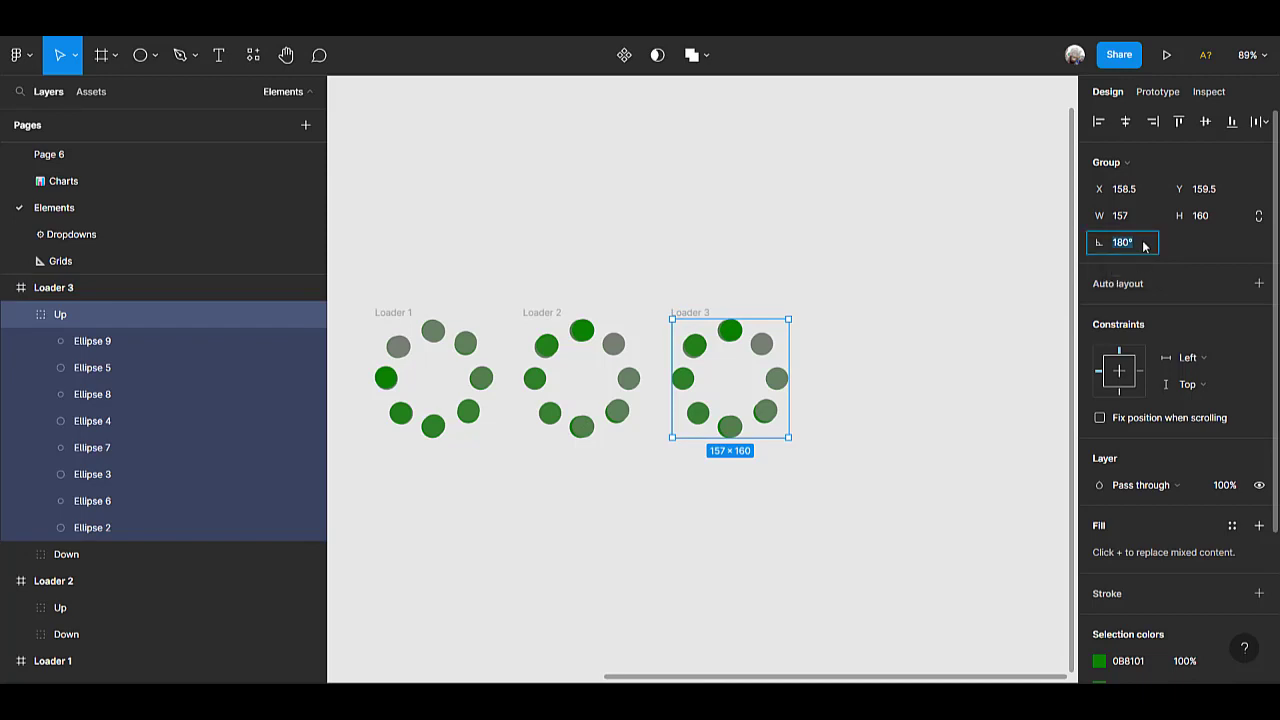
{"action": "type", "text": "90"}
{"action": "key", "text": "Return"}
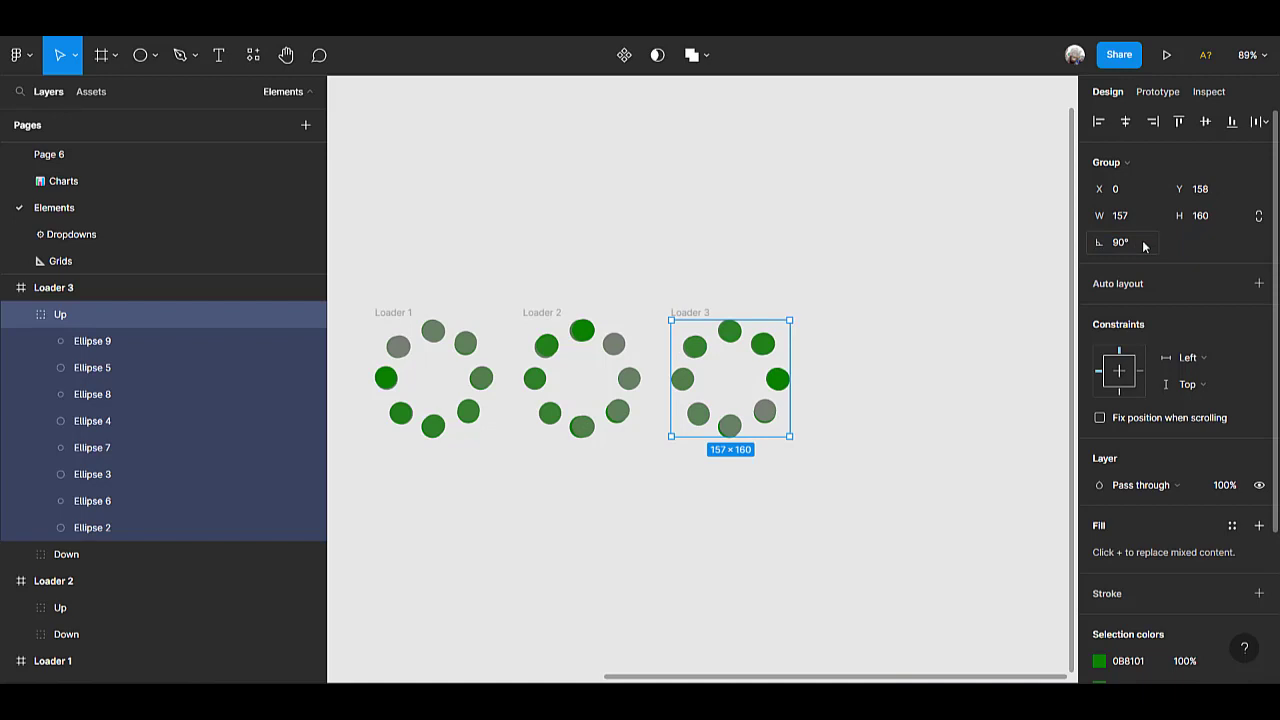
{"action": "left_click", "coordinate": [710, 235]}
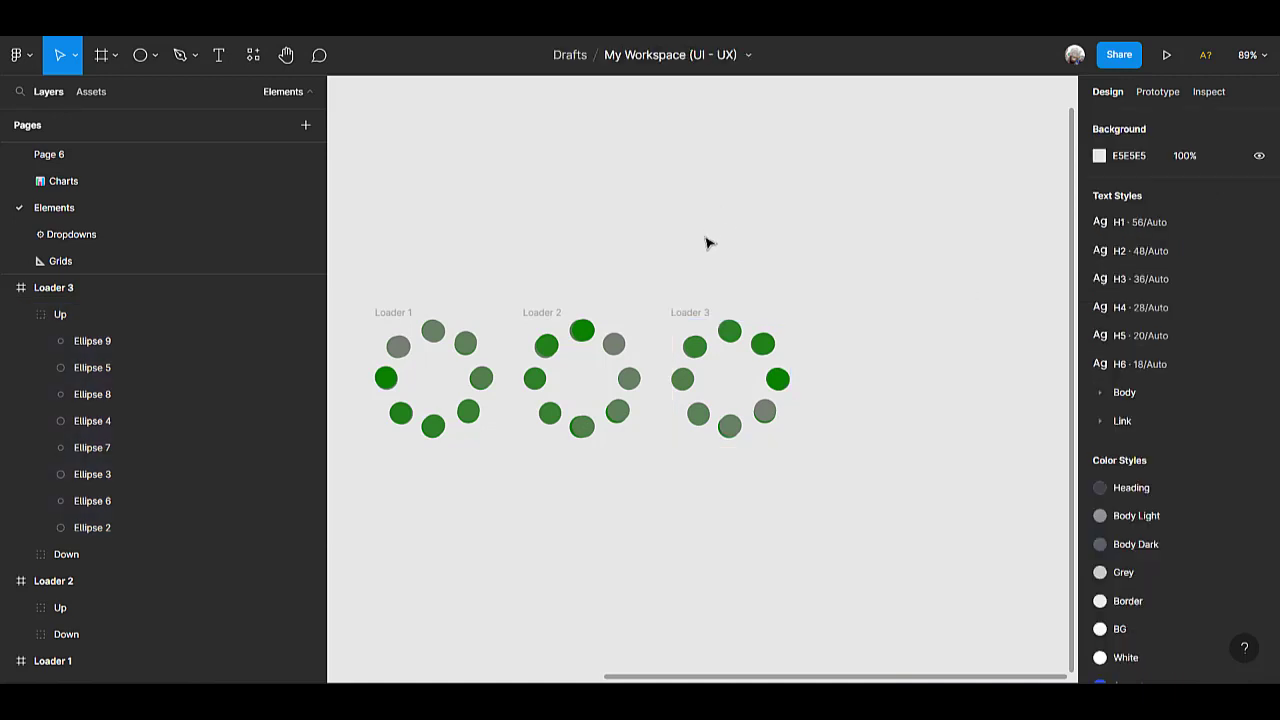
Duplicate the Loader 3 frame and collapse the original's Up group in the layer list.
{"action": "left_click", "coordinate": [691, 314]}
{"action": "key", "text": "ctrl+d"}
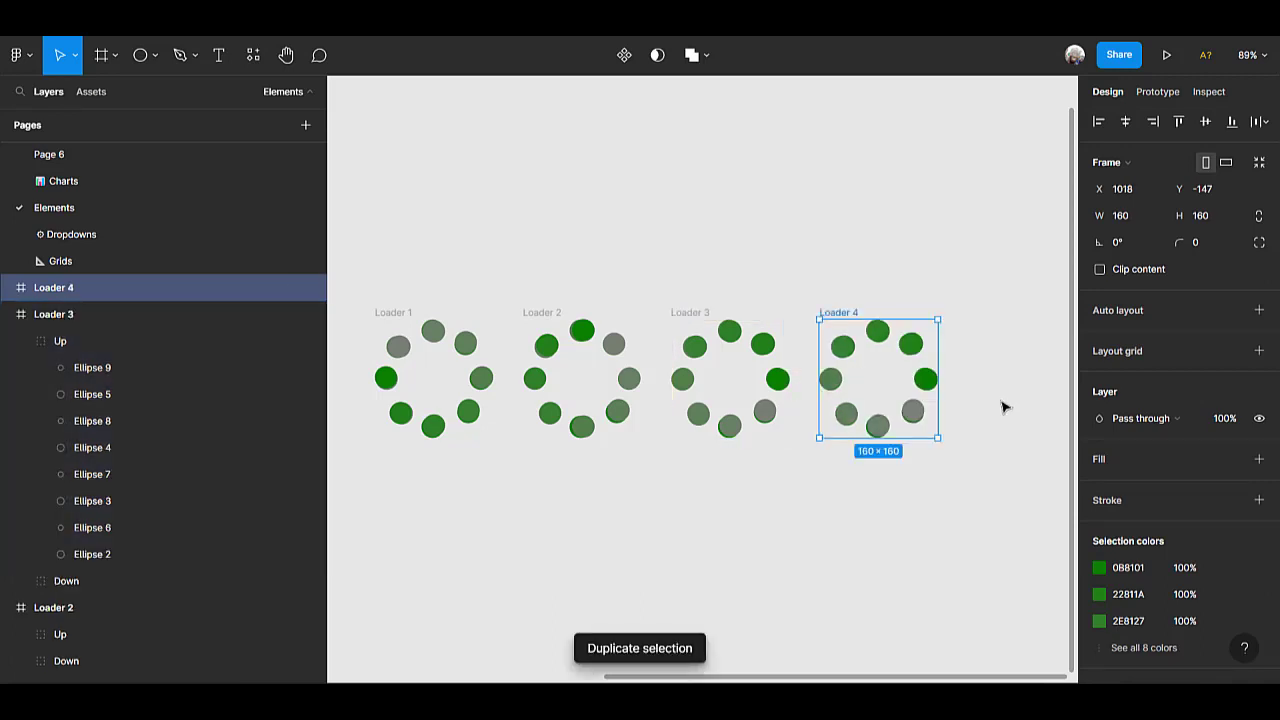
{"action": "left_click", "coordinate": [20, 345]}
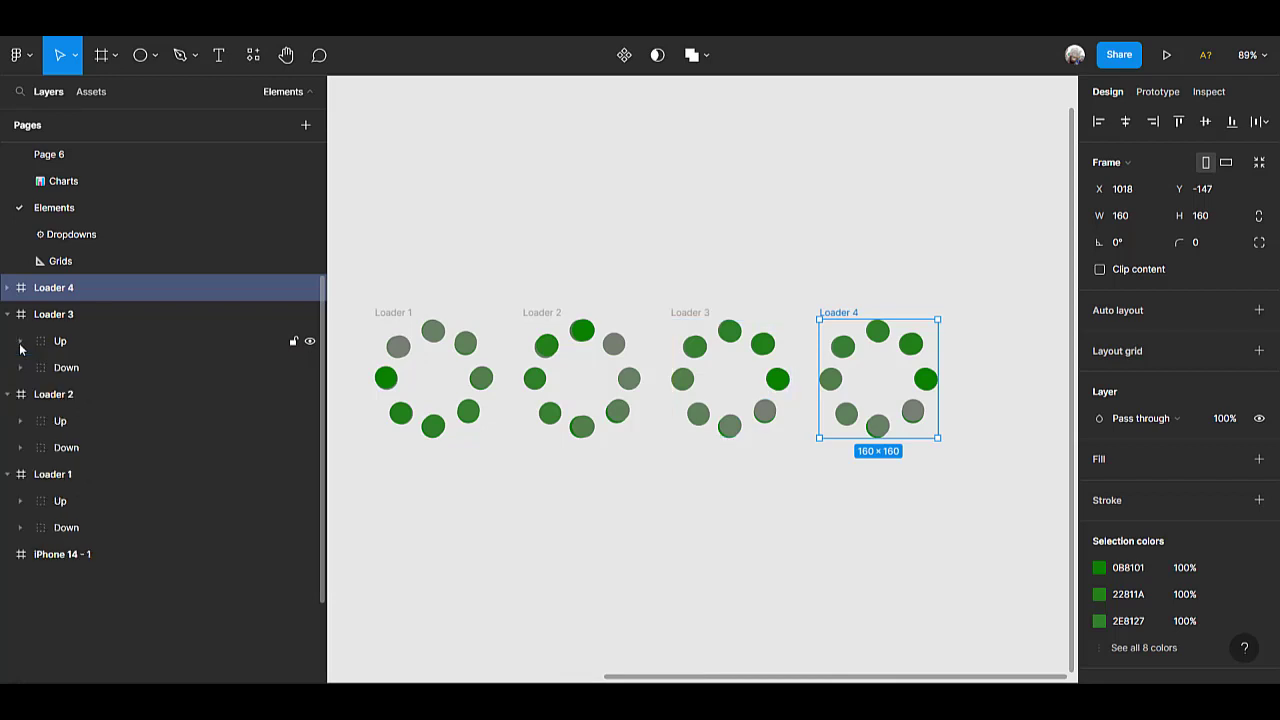
Set the rotation of the Up group inside Loader 4 to 0°.
{"action": "double_click", "coordinate": [883, 340]}
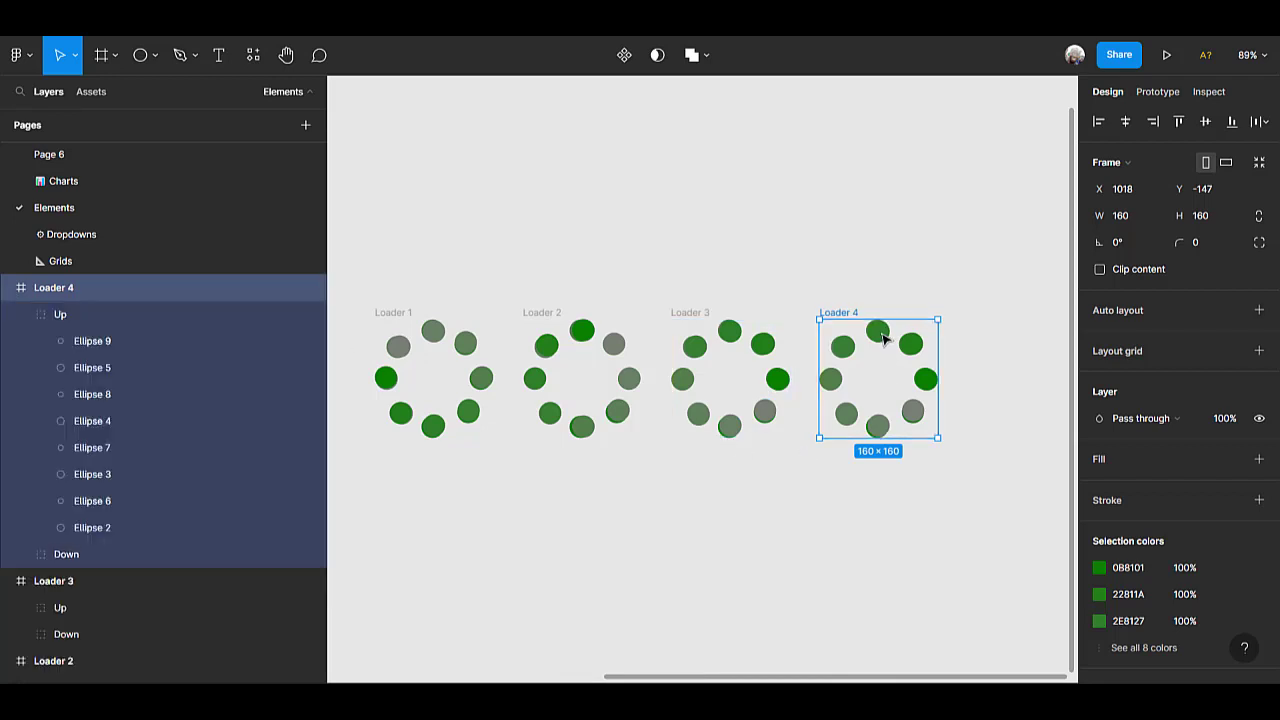
{"action": "double_click", "coordinate": [883, 340]}
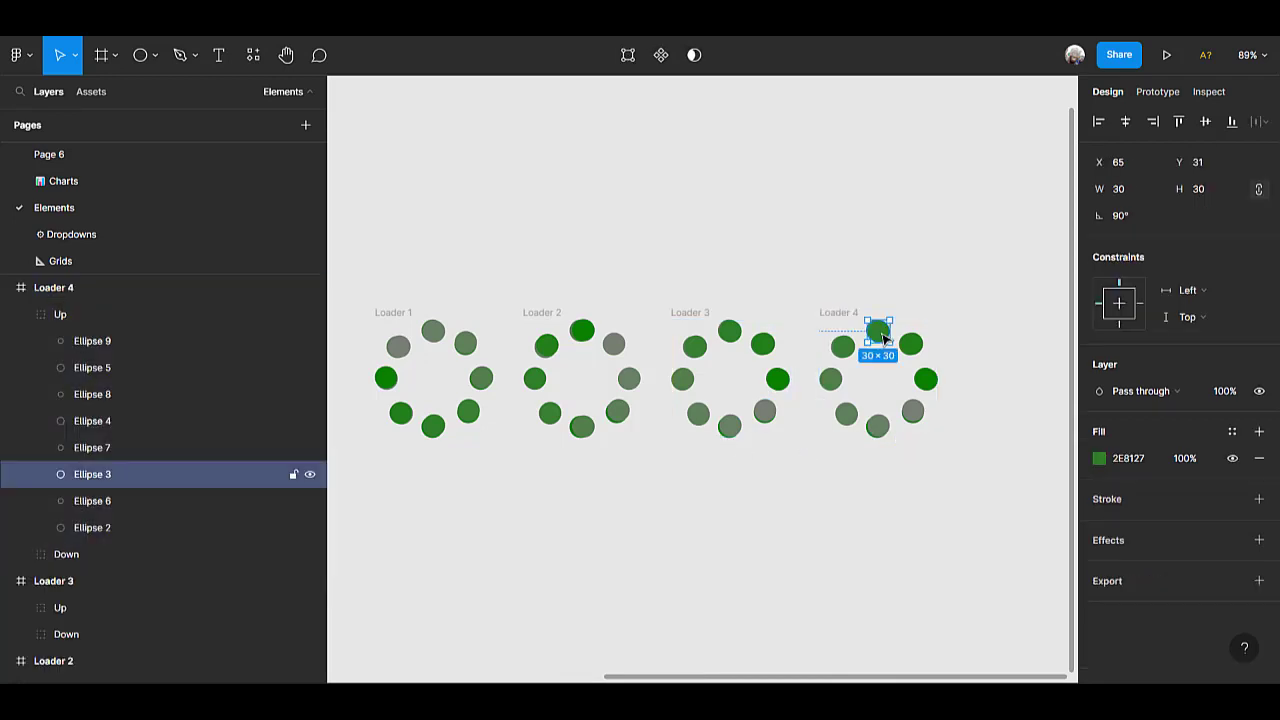
{"action": "left_click", "coordinate": [62, 316]}
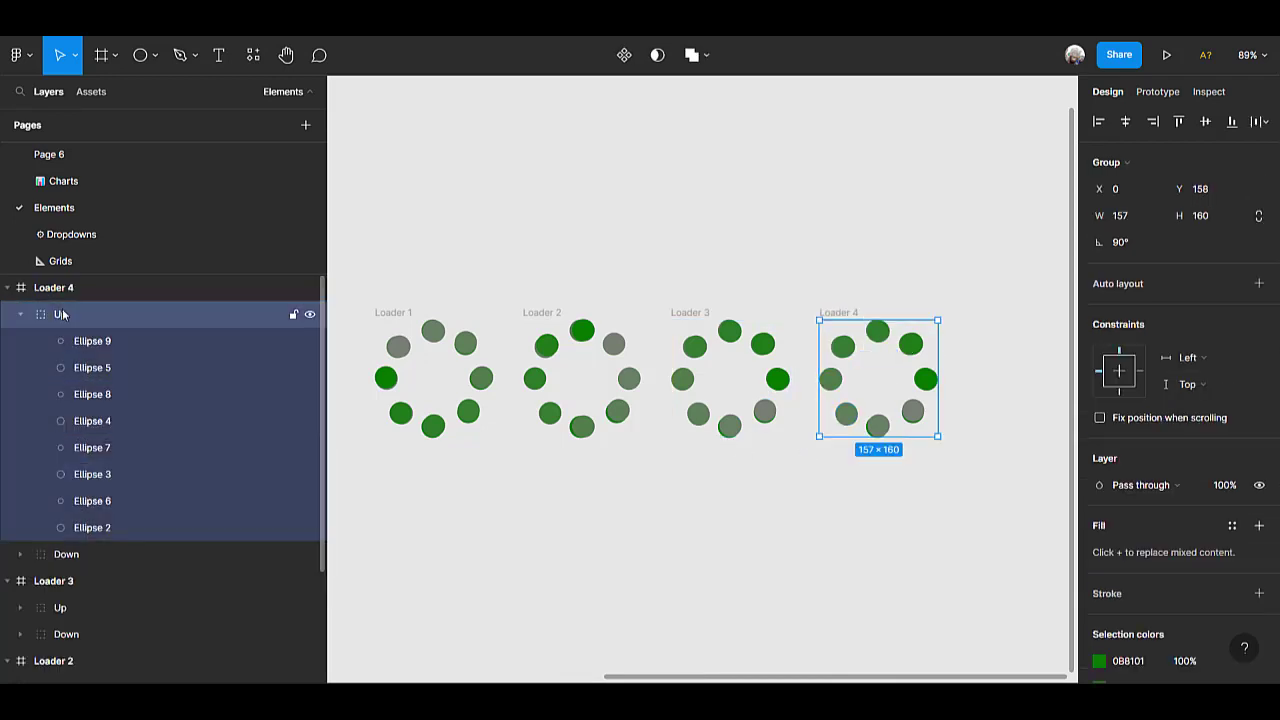
{"action": "left_click", "coordinate": [1130, 248]}
{"action": "type", "text": "0"}
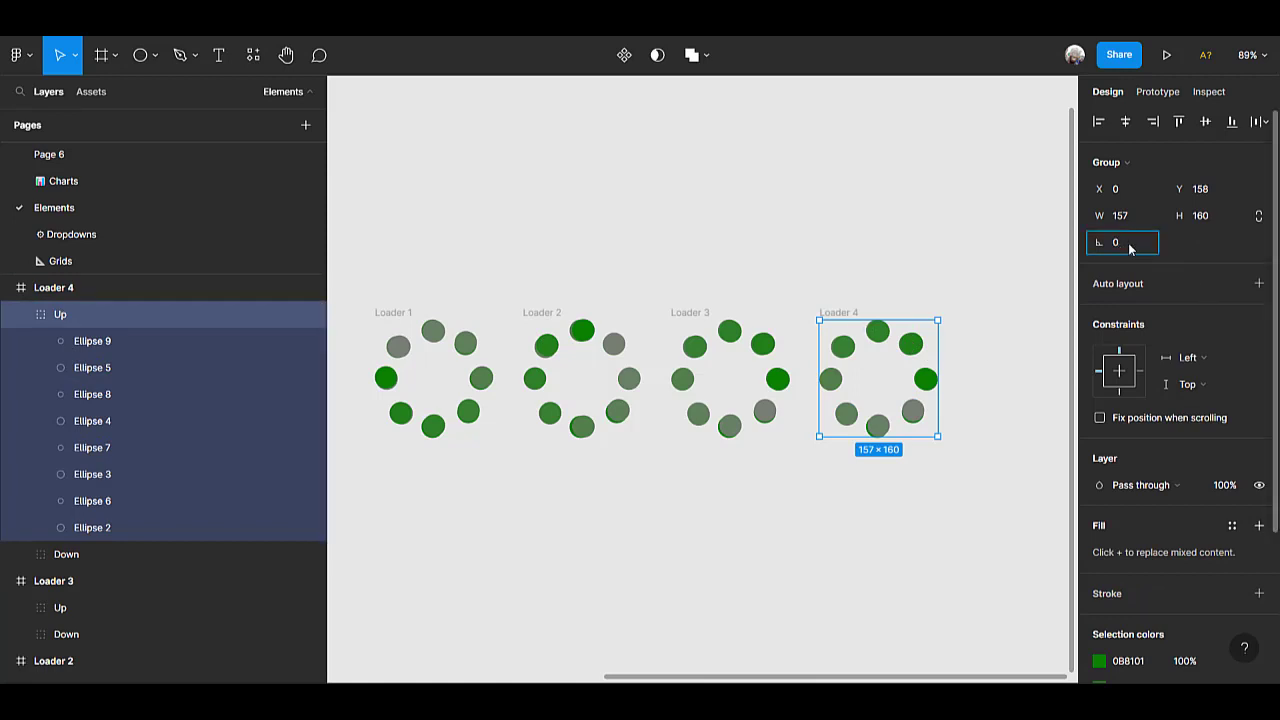
{"action": "key", "text": "Return"}
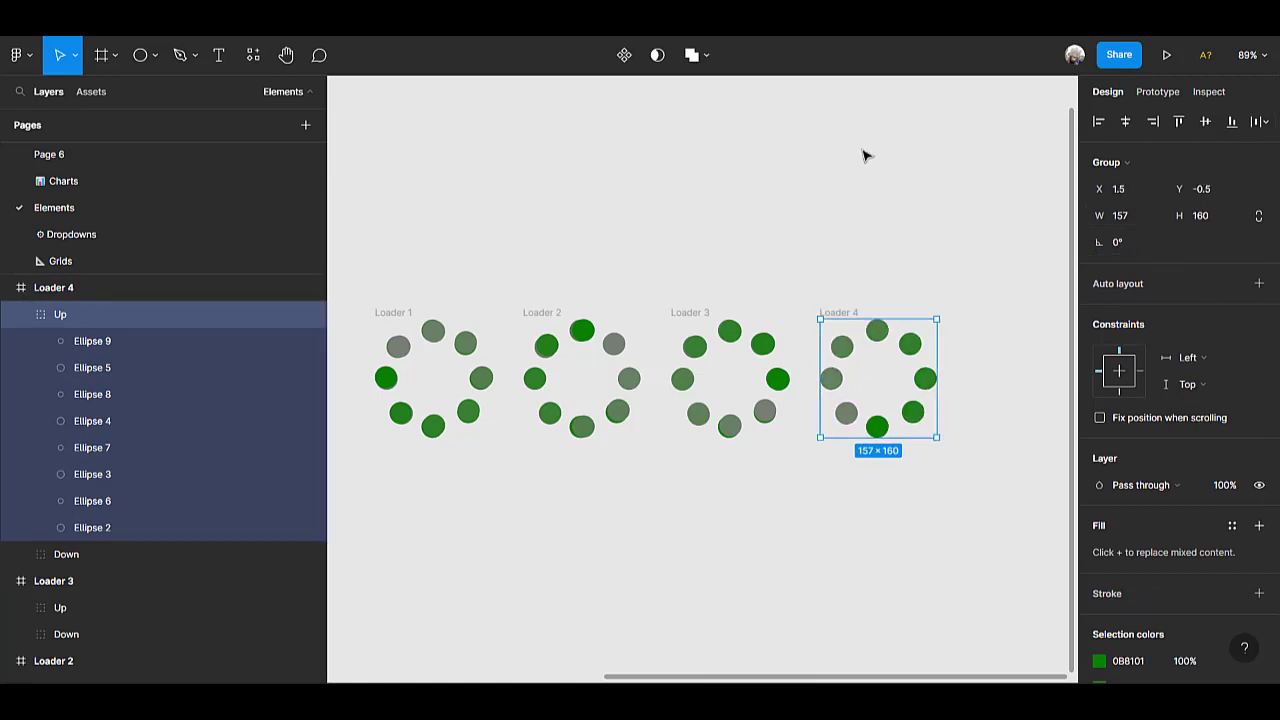
{"action": "left_click", "coordinate": [866, 163]}
Hide the Down group in each of the four frames, Loader 1 through Loader 4.
{"action": "scroll", "coordinate": [862, 425], "scroll_direction": "down", "scroll_amount": 5}
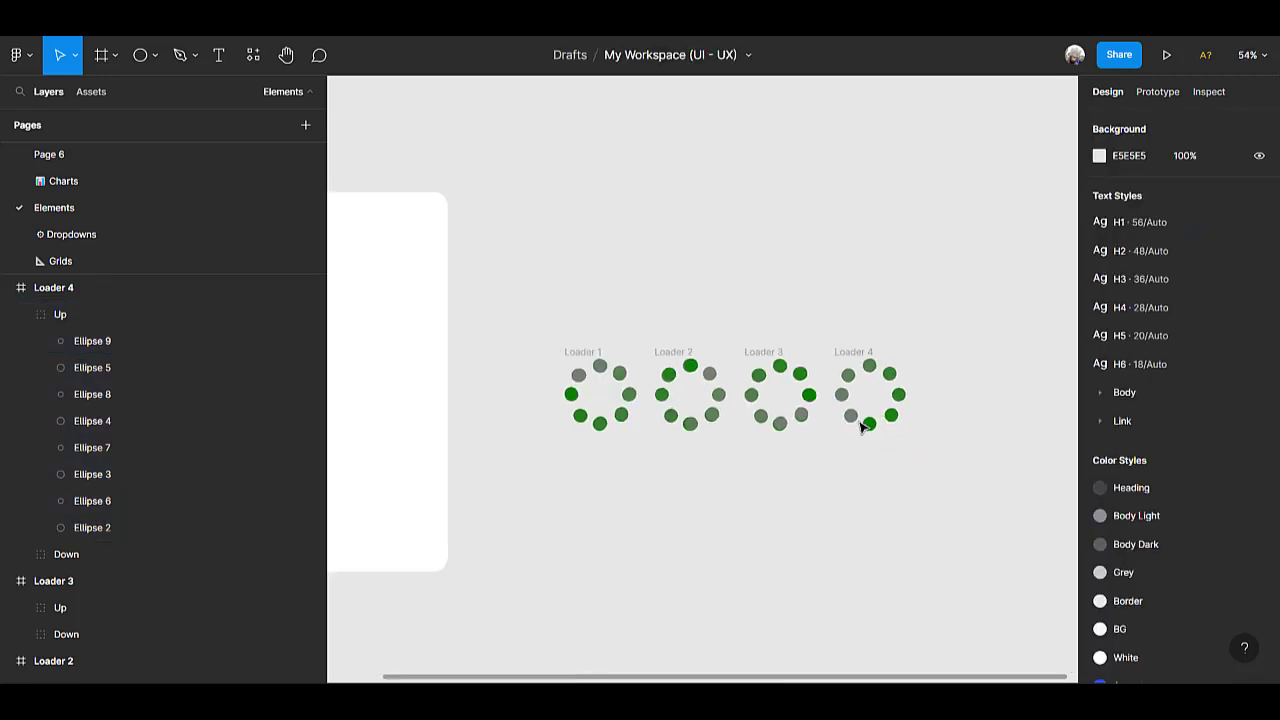
{"action": "scroll", "coordinate": [862, 424], "scroll_direction": "up", "scroll_amount": 5}
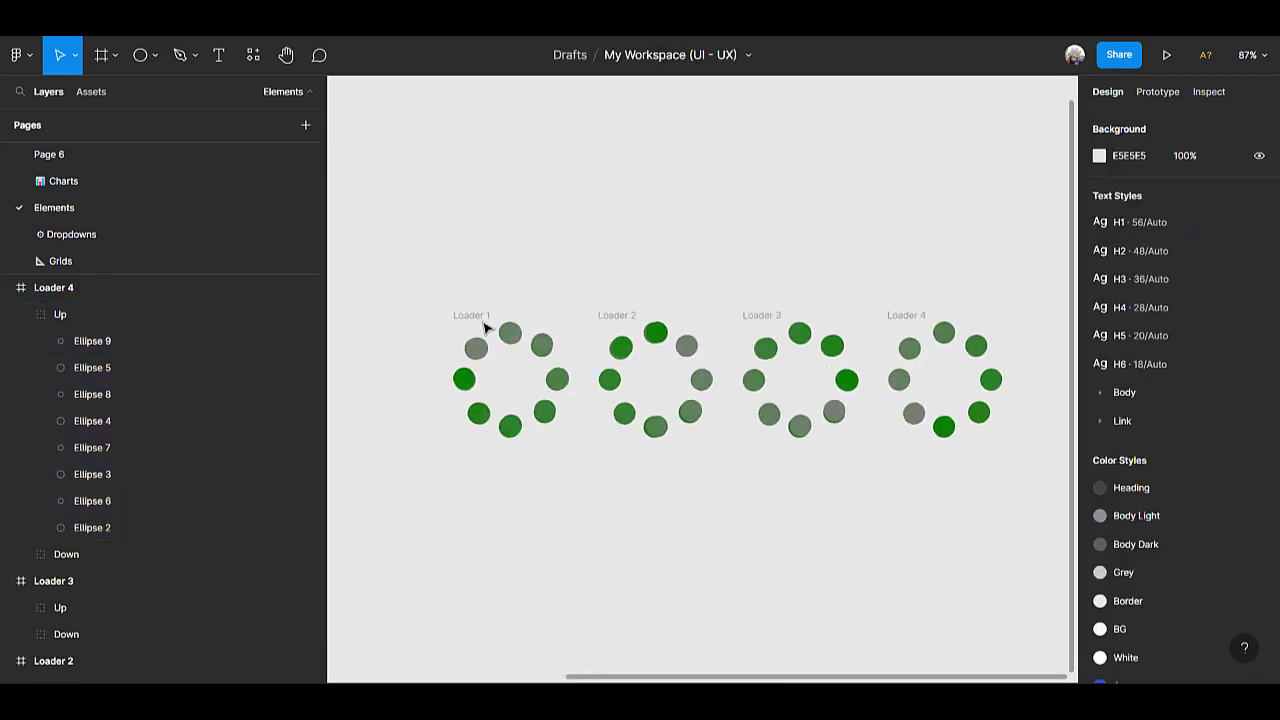
{"action": "left_click", "coordinate": [482, 320]}
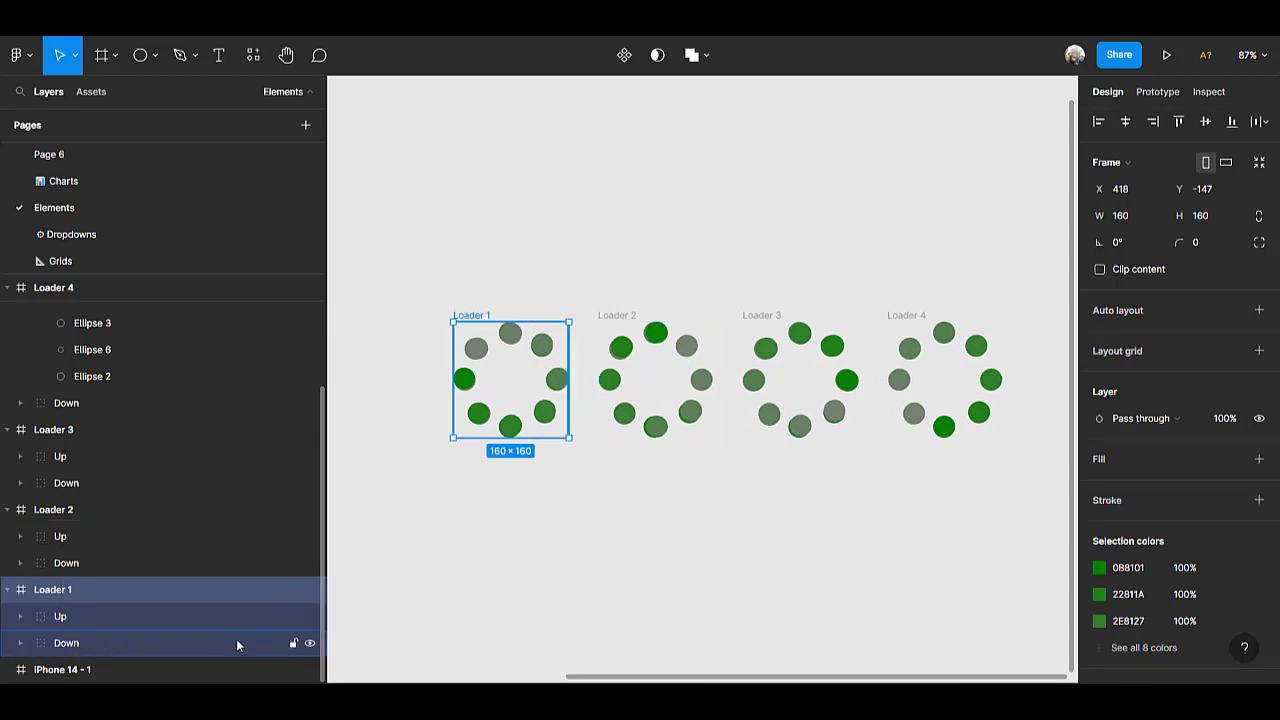
{"action": "left_click", "coordinate": [309, 644]}
{"action": "left_click", "coordinate": [622, 323]}
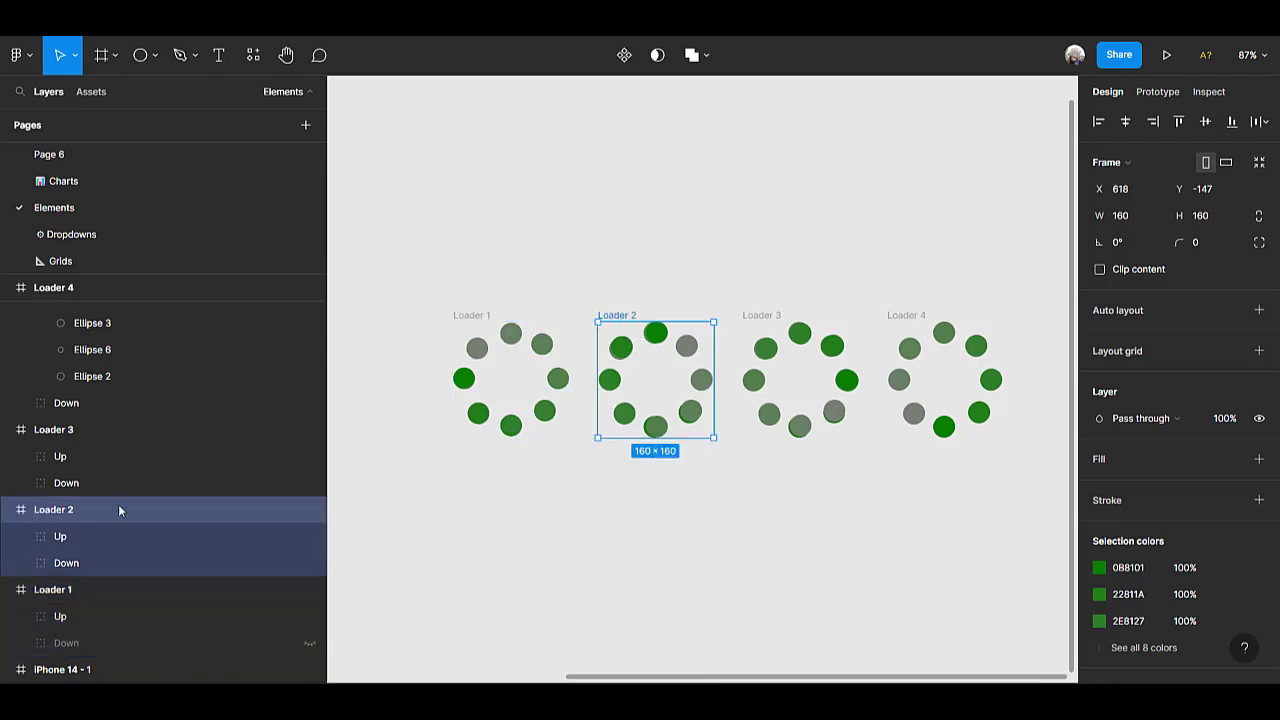
{"action": "left_click", "coordinate": [311, 563]}
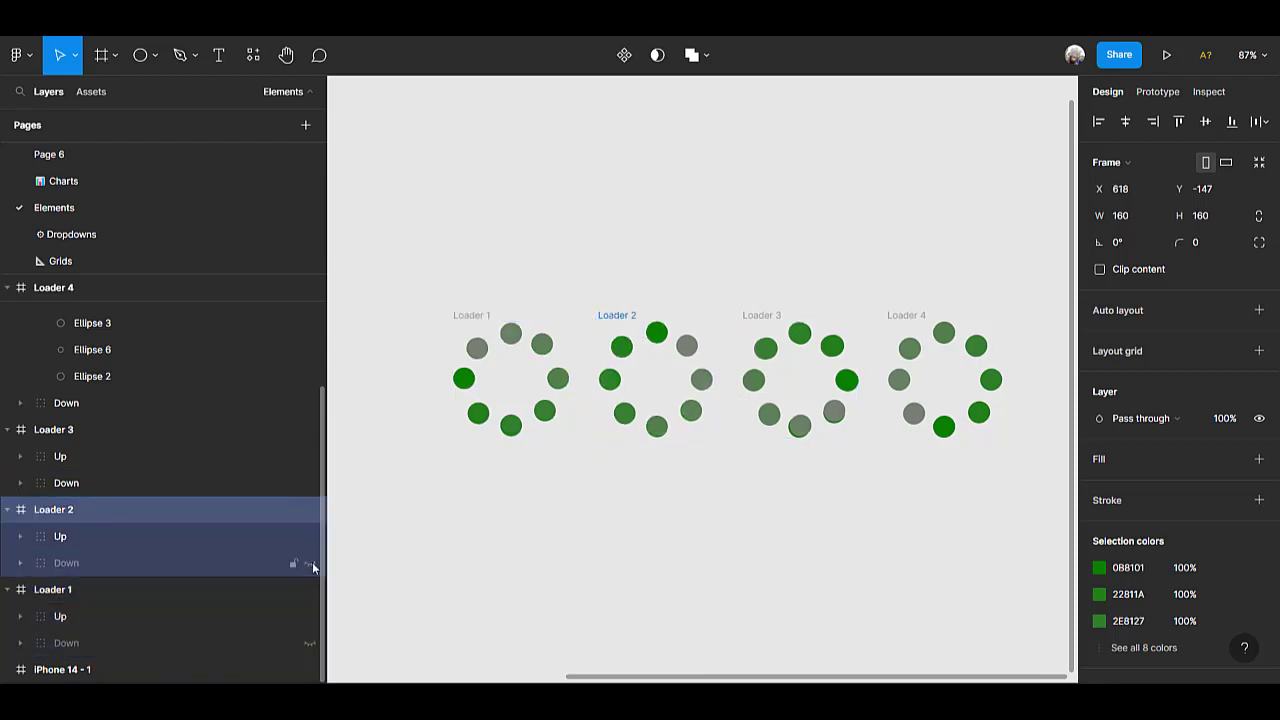
{"action": "left_click", "coordinate": [773, 315]}
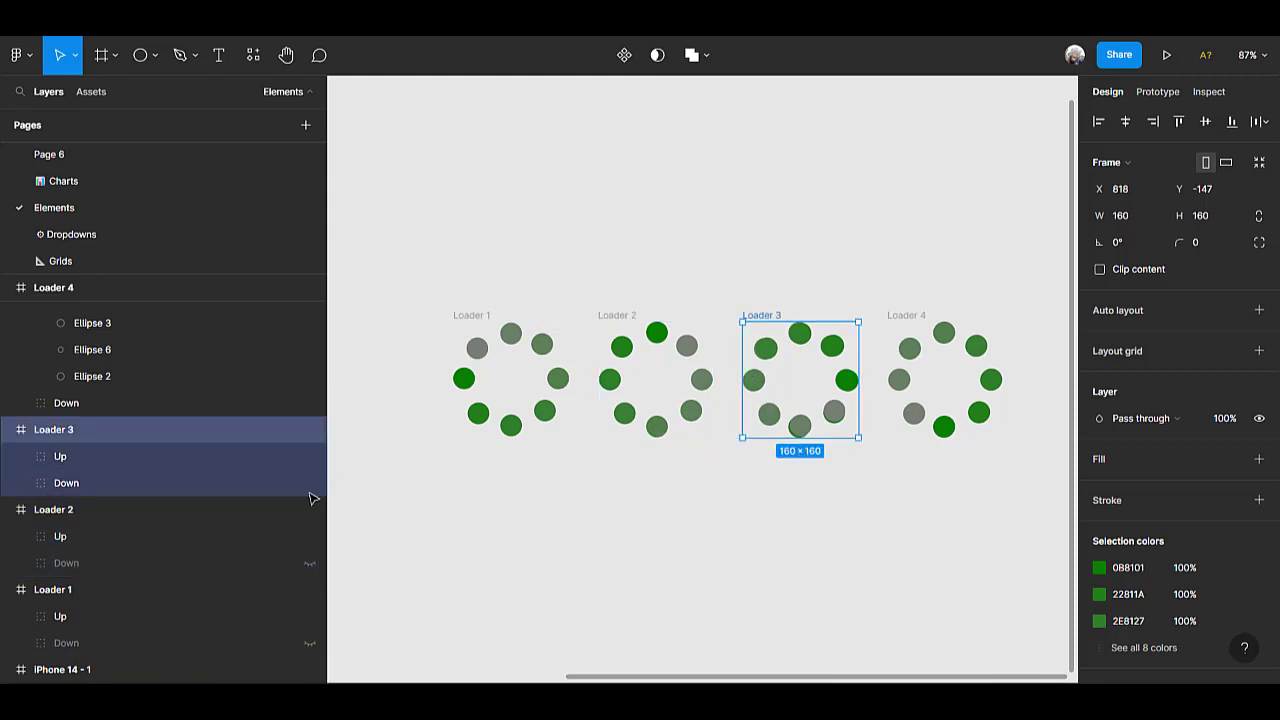
{"action": "left_click", "coordinate": [309, 484]}
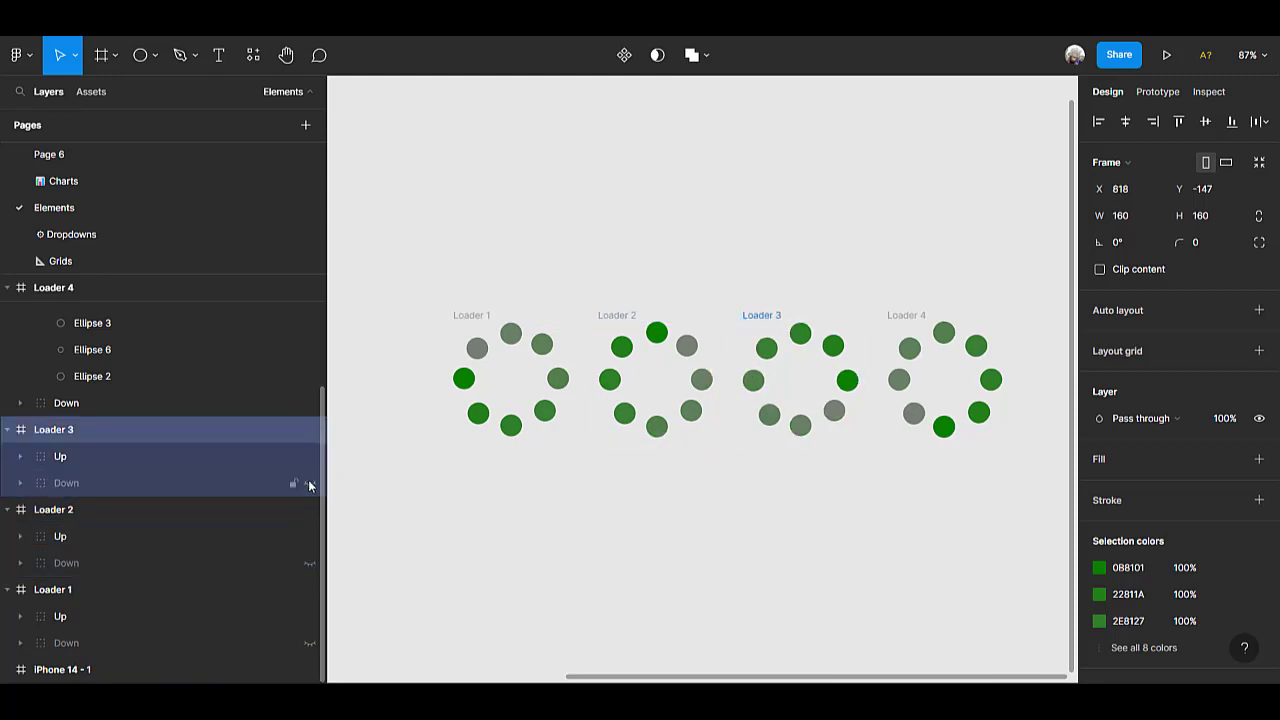
{"action": "left_click", "coordinate": [906, 316]}
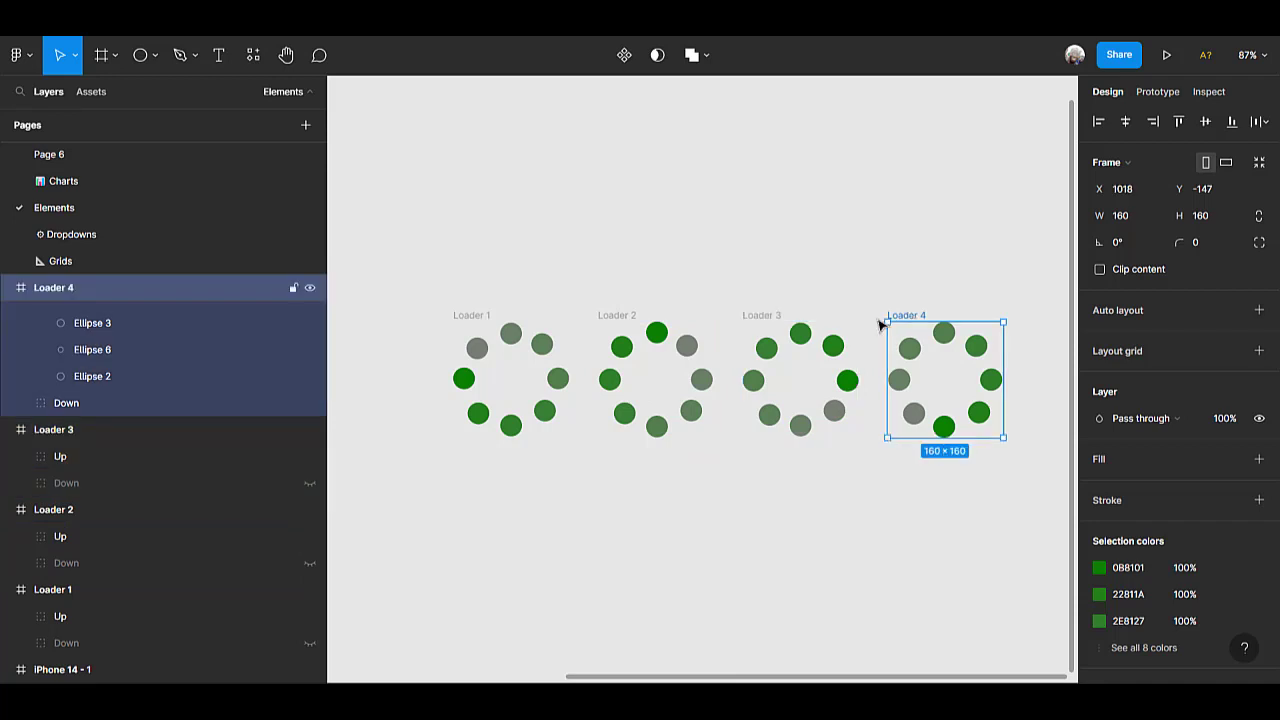
{"action": "left_click", "coordinate": [310, 403]}
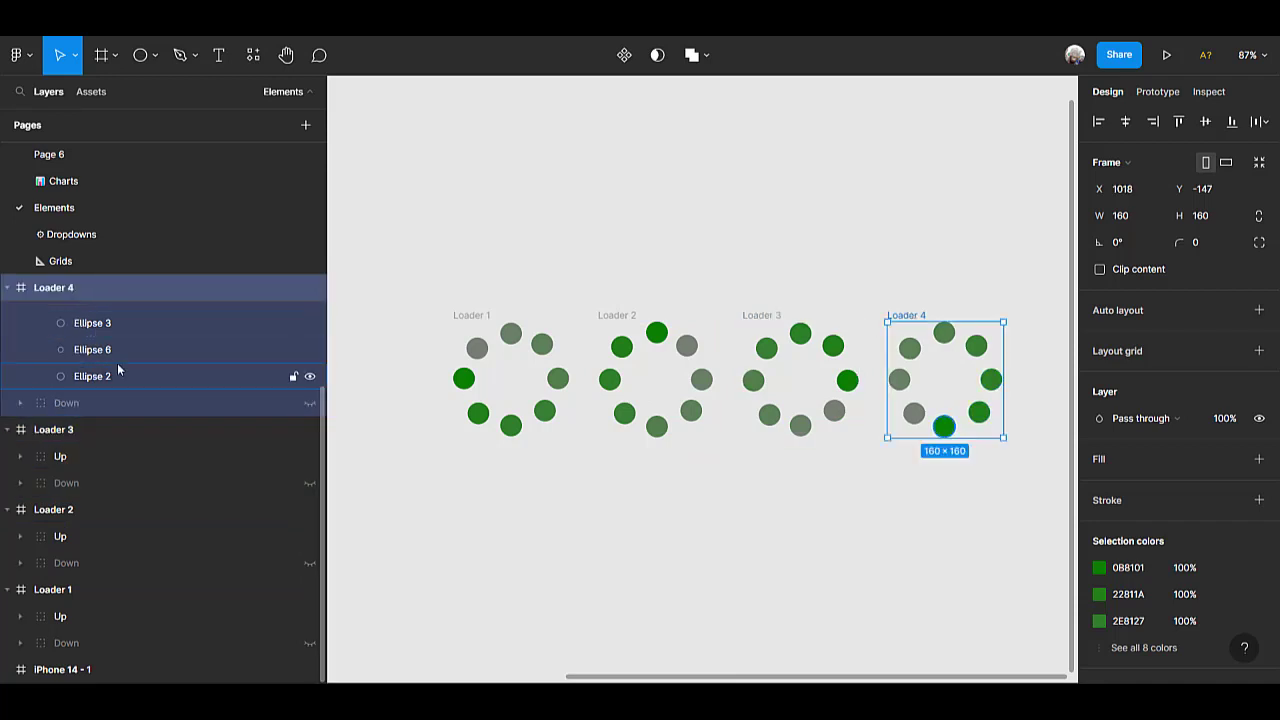
Collapse the Up group of Loader 4 in the layer list and clear the selection.
{"action": "scroll", "coordinate": [112, 350], "scroll_direction": "up", "scroll_amount": 3}
{"action": "scroll", "coordinate": [108, 346], "scroll_direction": "up", "scroll_amount": 1}
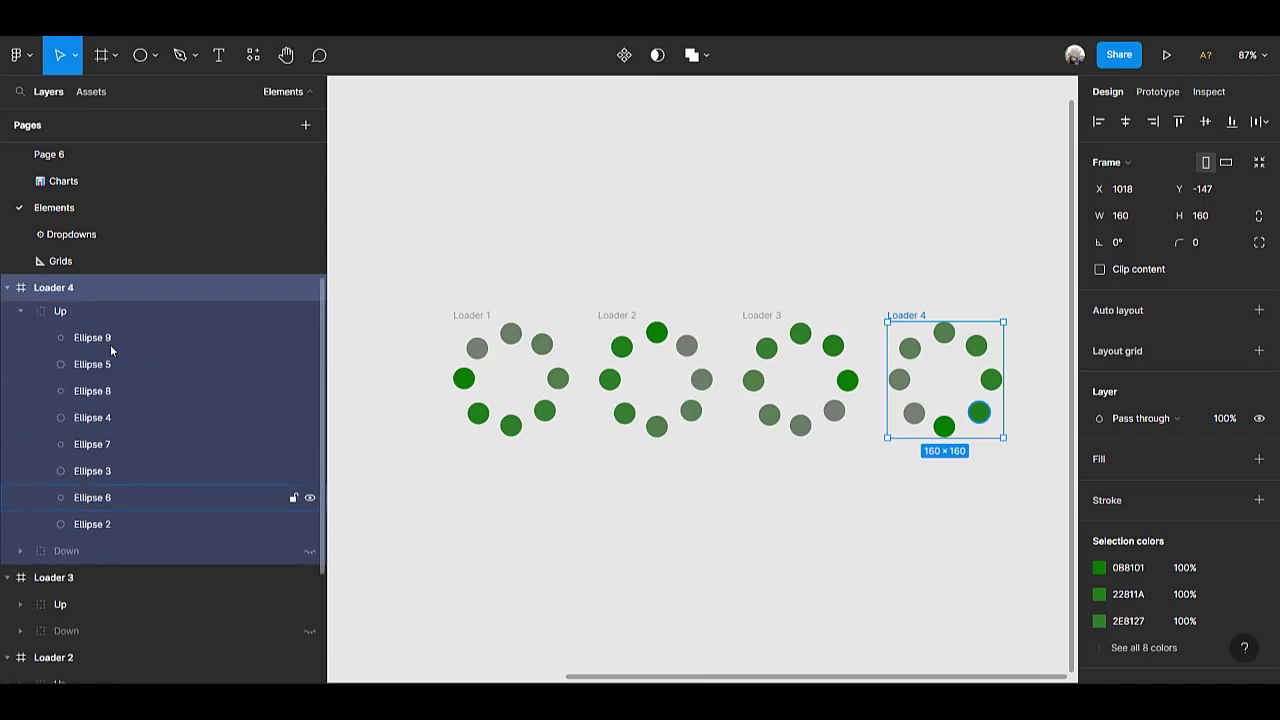
{"action": "left_click", "coordinate": [20, 316]}
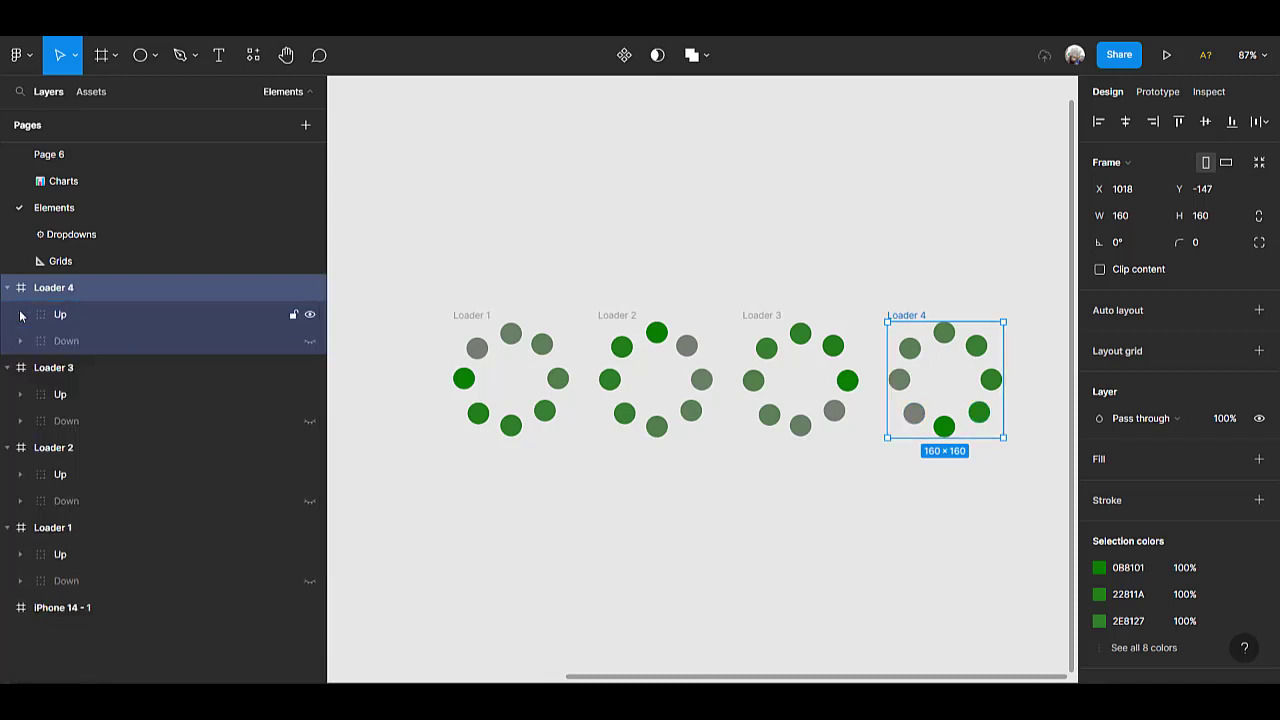
{"action": "left_click", "coordinate": [628, 572]}
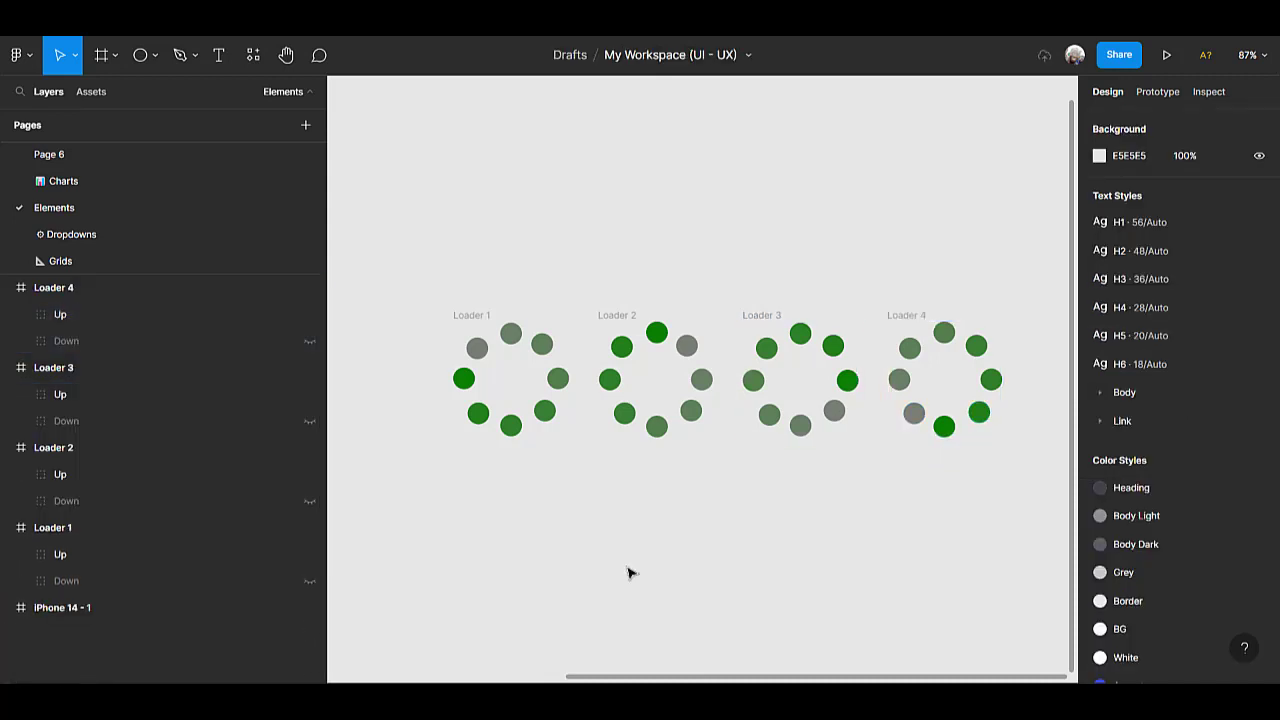
Convert the four Loader frames into separate components and combine them as variants of one component set.
{"action": "left_click_drag", "start_coordinate": [417, 264], "coordinate": [671, 437]}
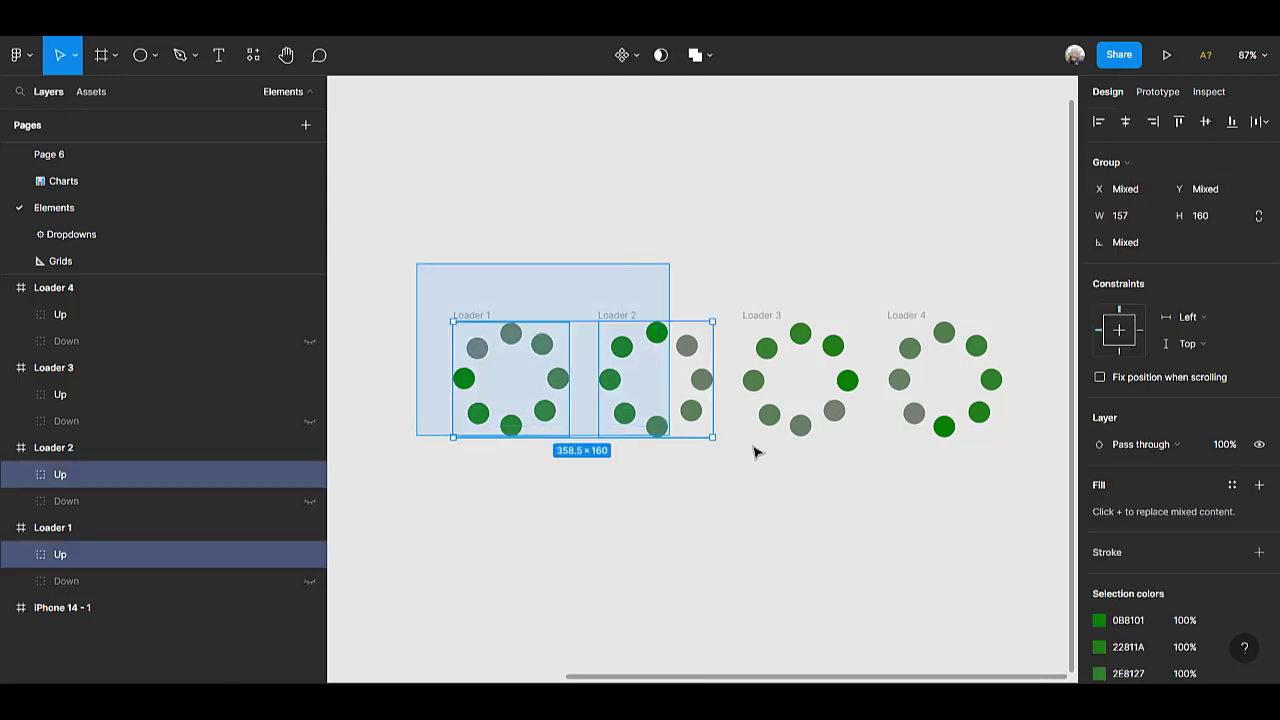
{"action": "left_click_drag", "start_coordinate": [757, 452], "coordinate": [1028, 489]}
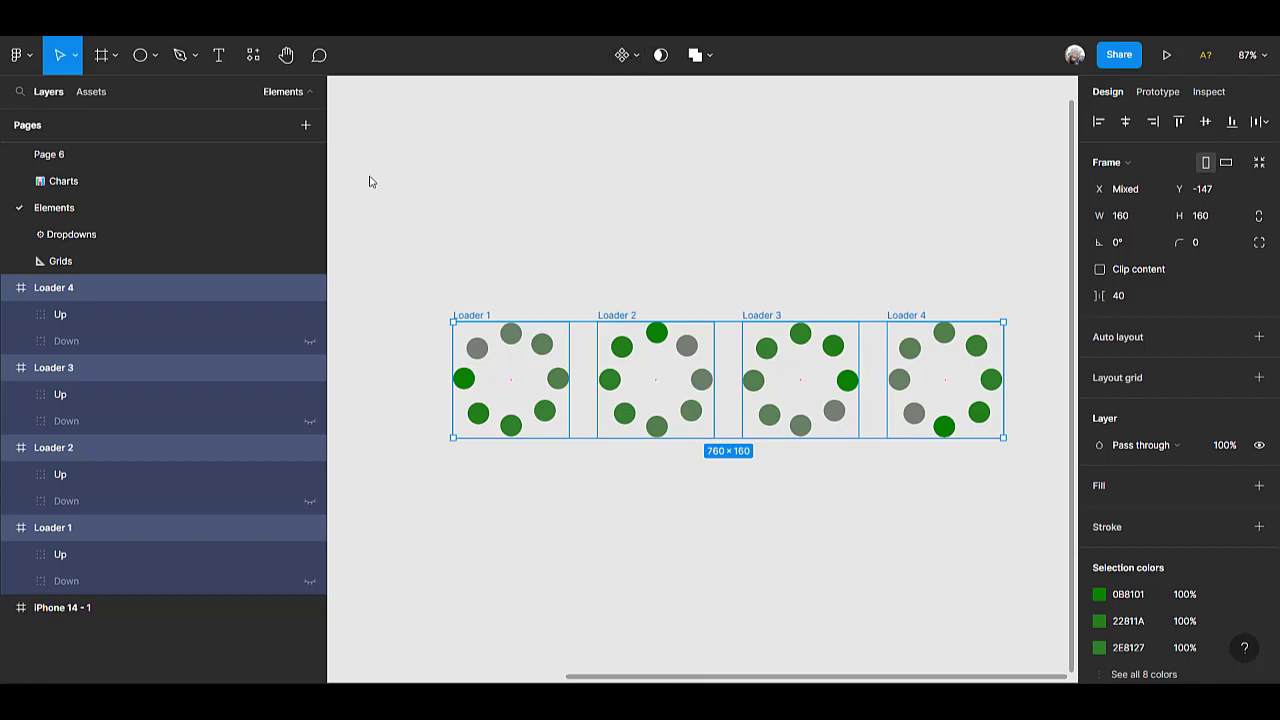
{"action": "left_click", "coordinate": [634, 62]}
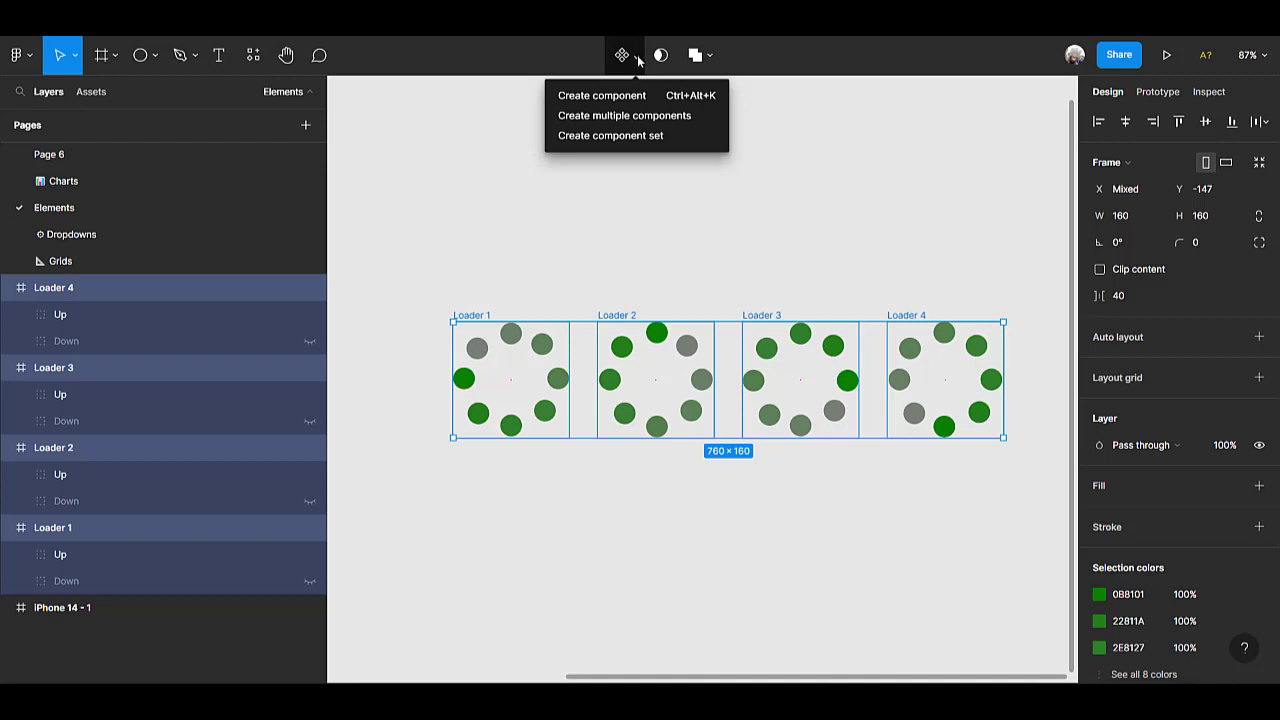
{"action": "left_click", "coordinate": [627, 116]}
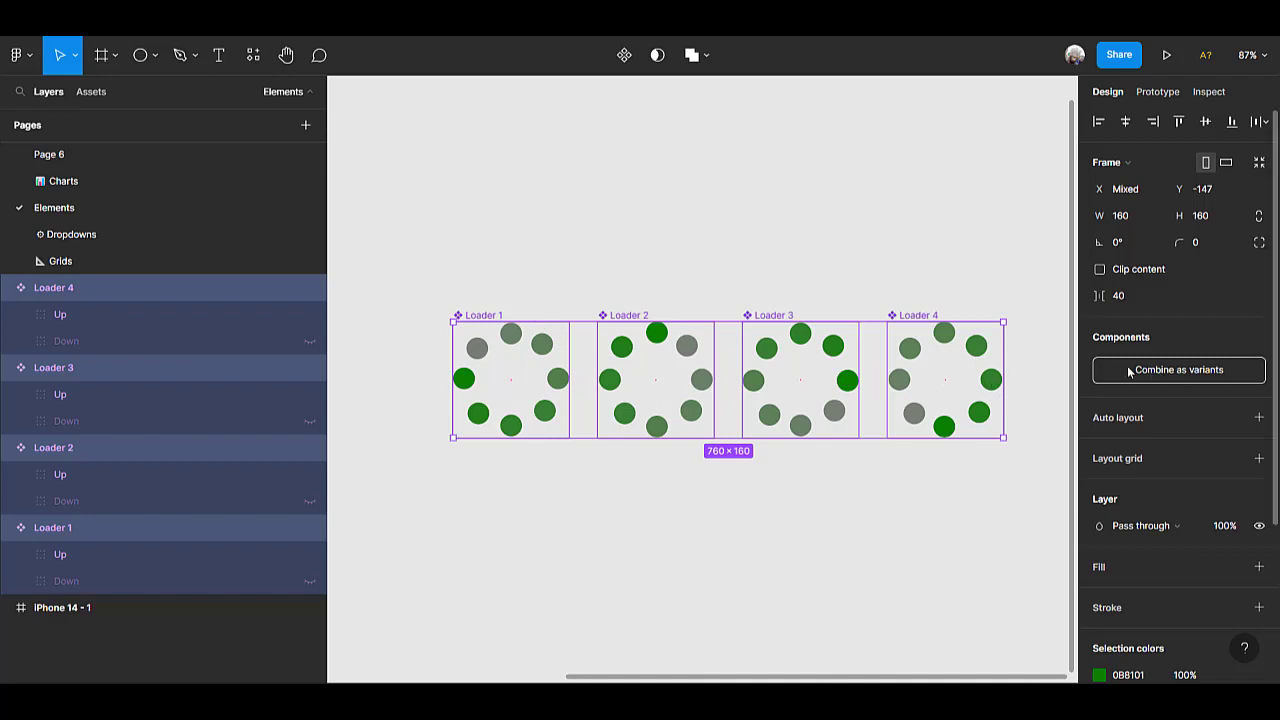
{"action": "left_click", "coordinate": [1193, 370]}
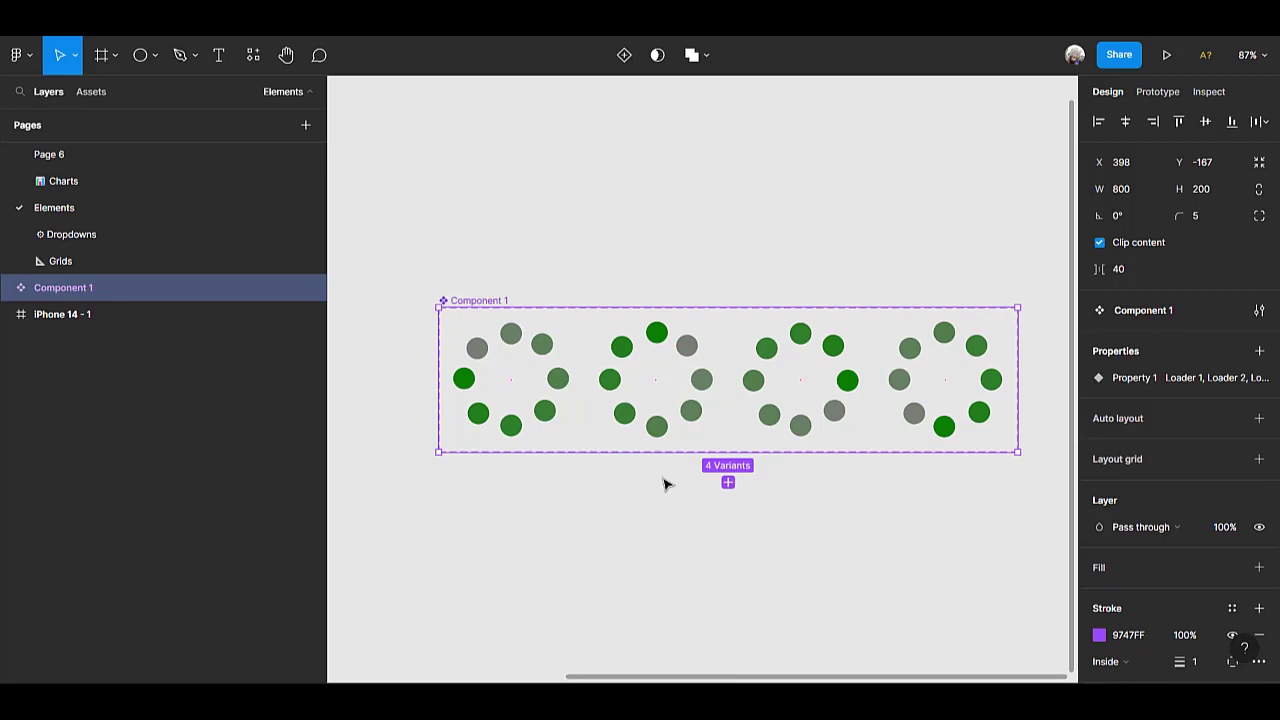
Add a prototype connection from the Loader 1 variant to the Loader 2 variant.
{"action": "scroll", "coordinate": [664, 480], "scroll_direction": "down", "scroll_amount": 3}
{"action": "scroll", "coordinate": [666, 480], "scroll_direction": "left", "scroll_amount": 3}
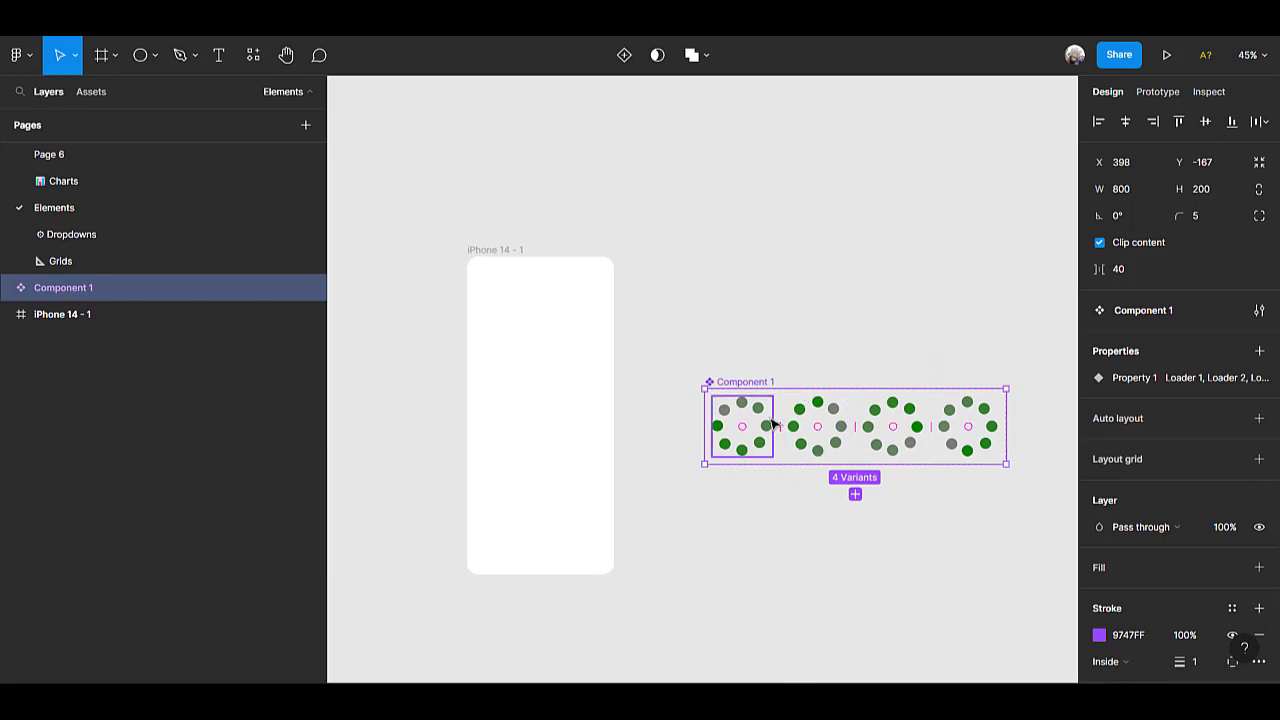
{"action": "scroll", "coordinate": [767, 426], "scroll_direction": "right", "scroll_amount": 5}
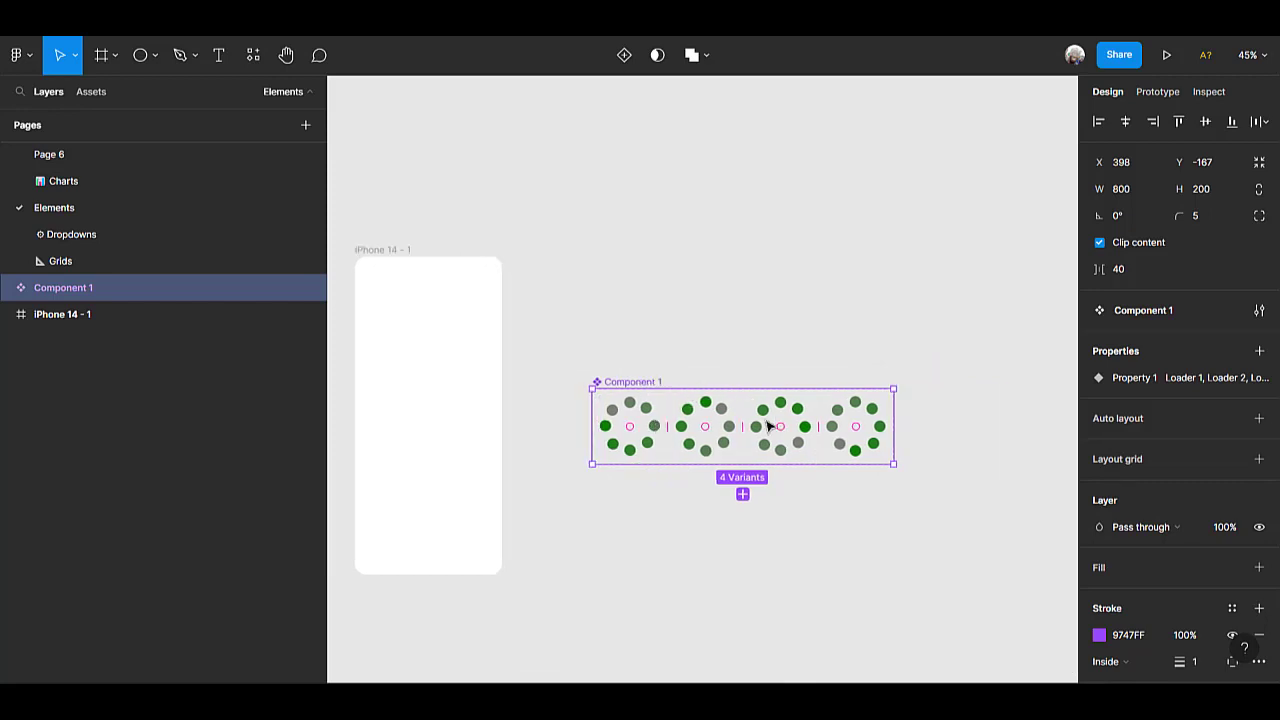
{"action": "scroll", "coordinate": [505, 418], "scroll_direction": "up", "scroll_amount": 3}
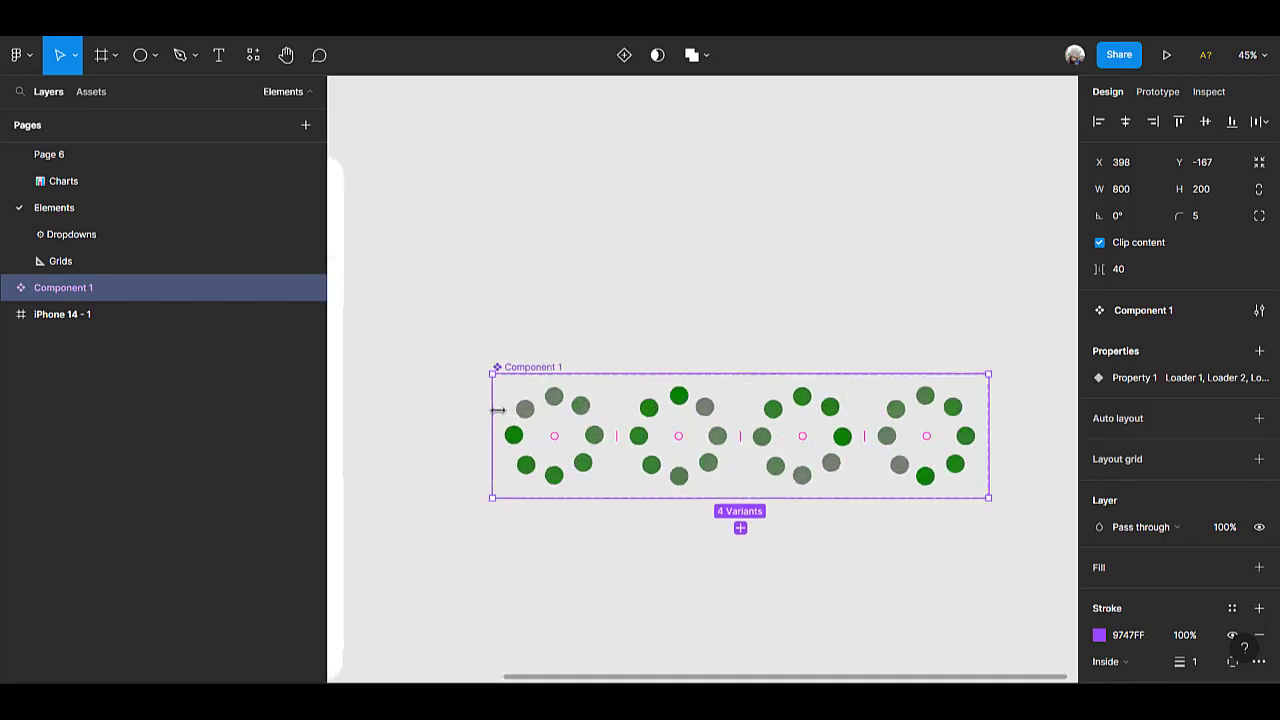
{"action": "left_click", "coordinate": [590, 435]}
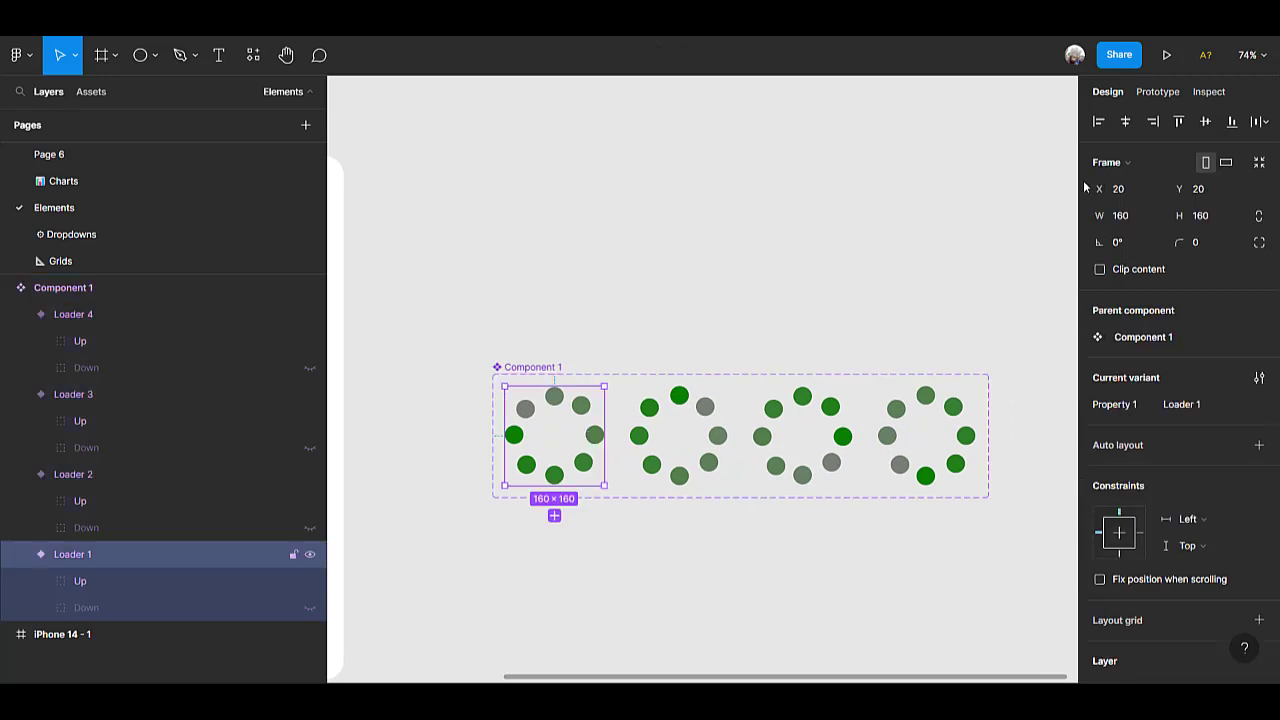
{"action": "left_click", "coordinate": [1163, 96]}
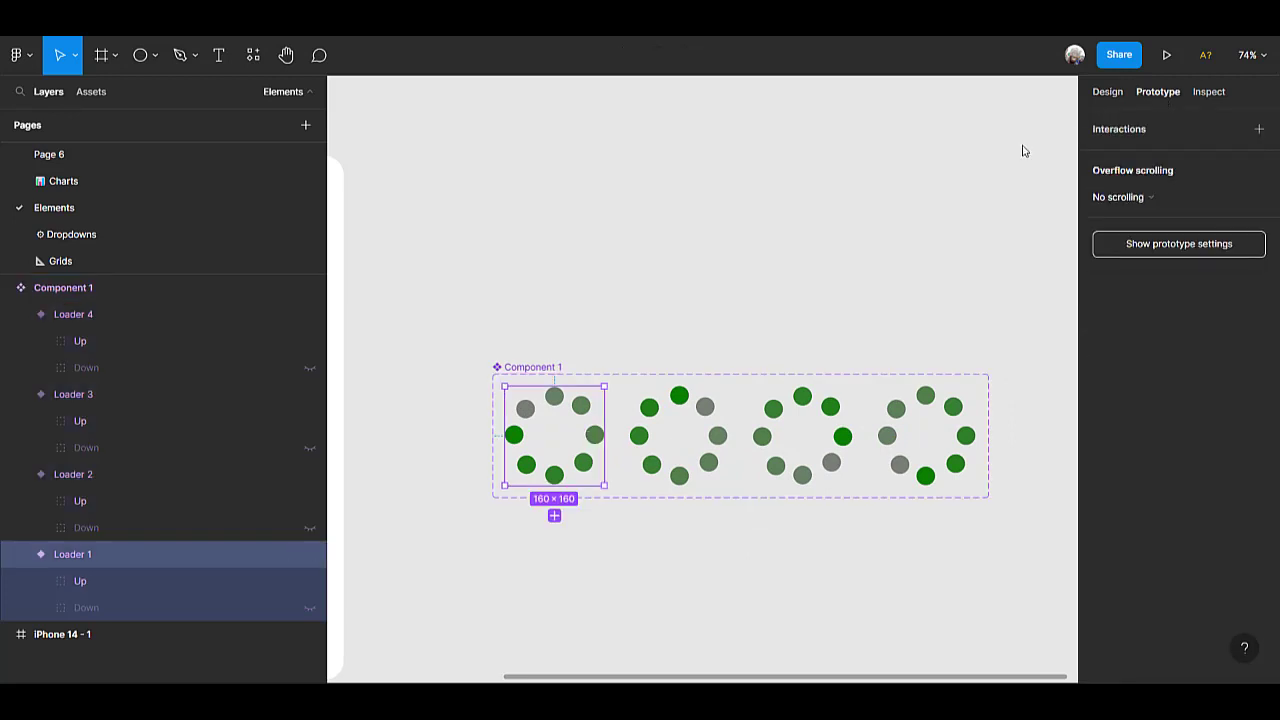
{"action": "mouse_move", "coordinate": [607, 443]}
{"action": "left_click_drag", "start_coordinate": [604, 437], "coordinate": [673, 441]}
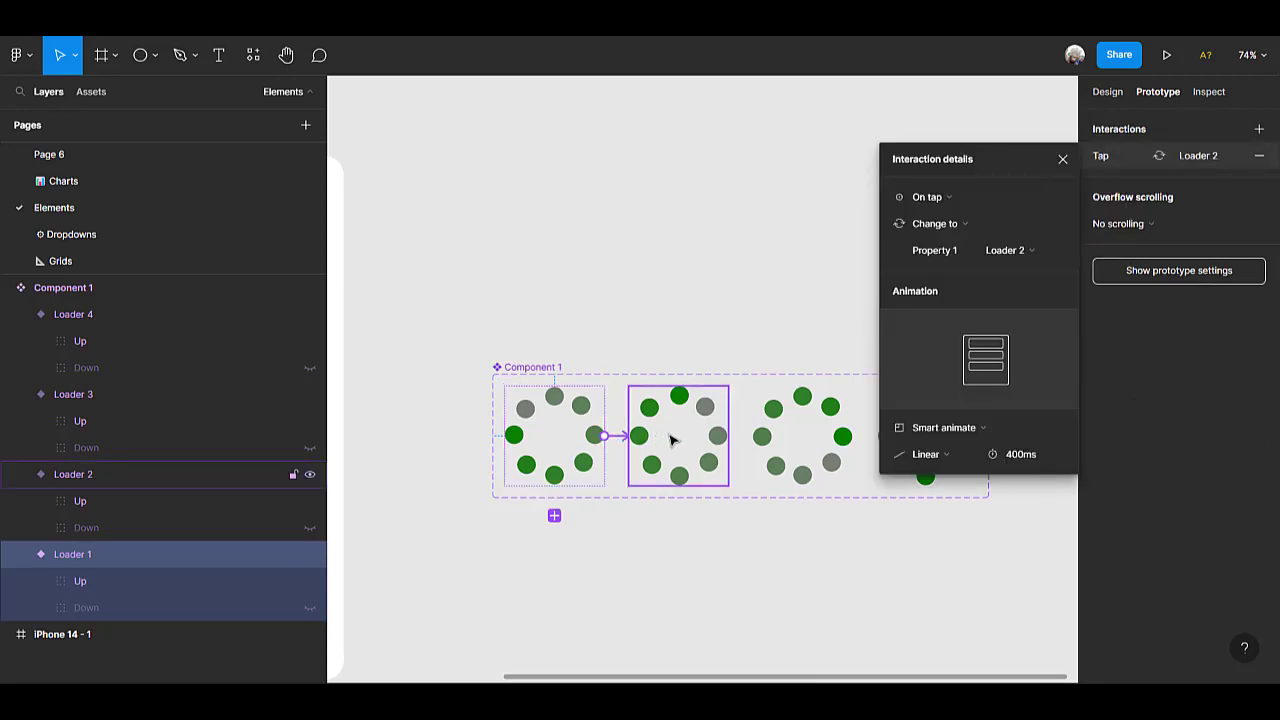
Trigger the Loader 1 interaction after a delay of 1 ms and set its animation duration to 100 ms.
{"action": "left_click", "coordinate": [968, 199]}
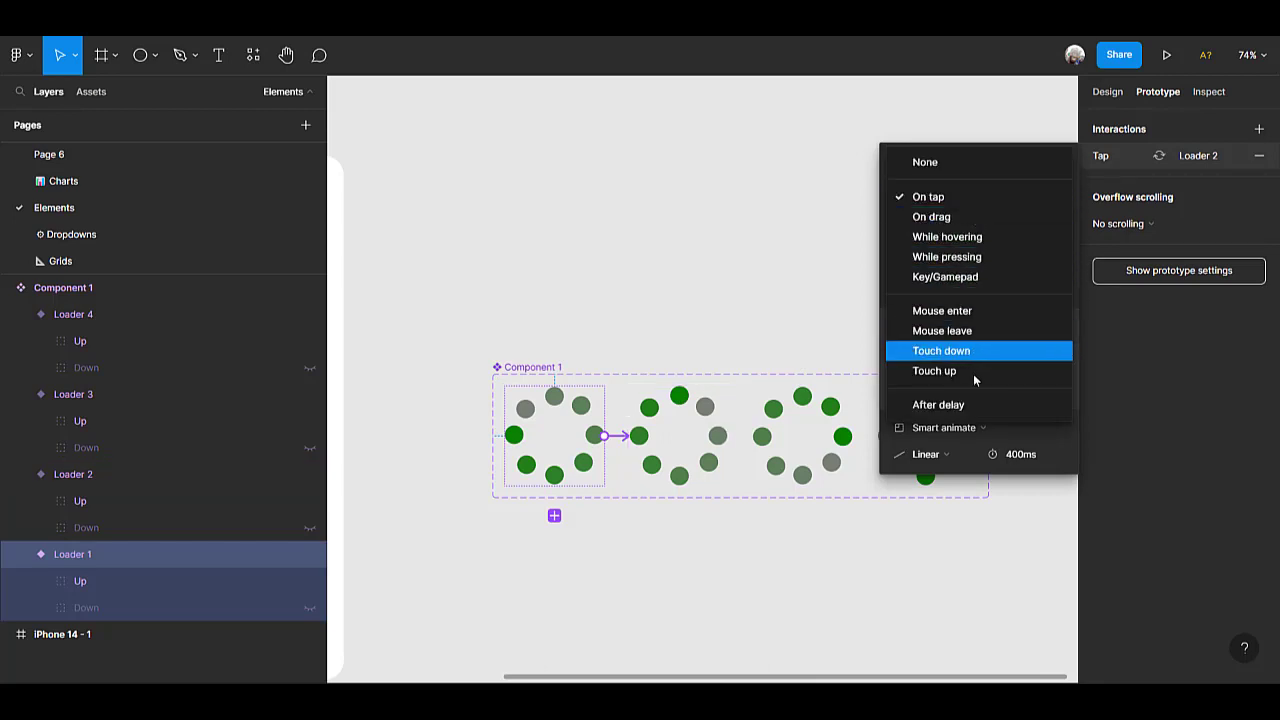
{"action": "left_click", "coordinate": [967, 405]}
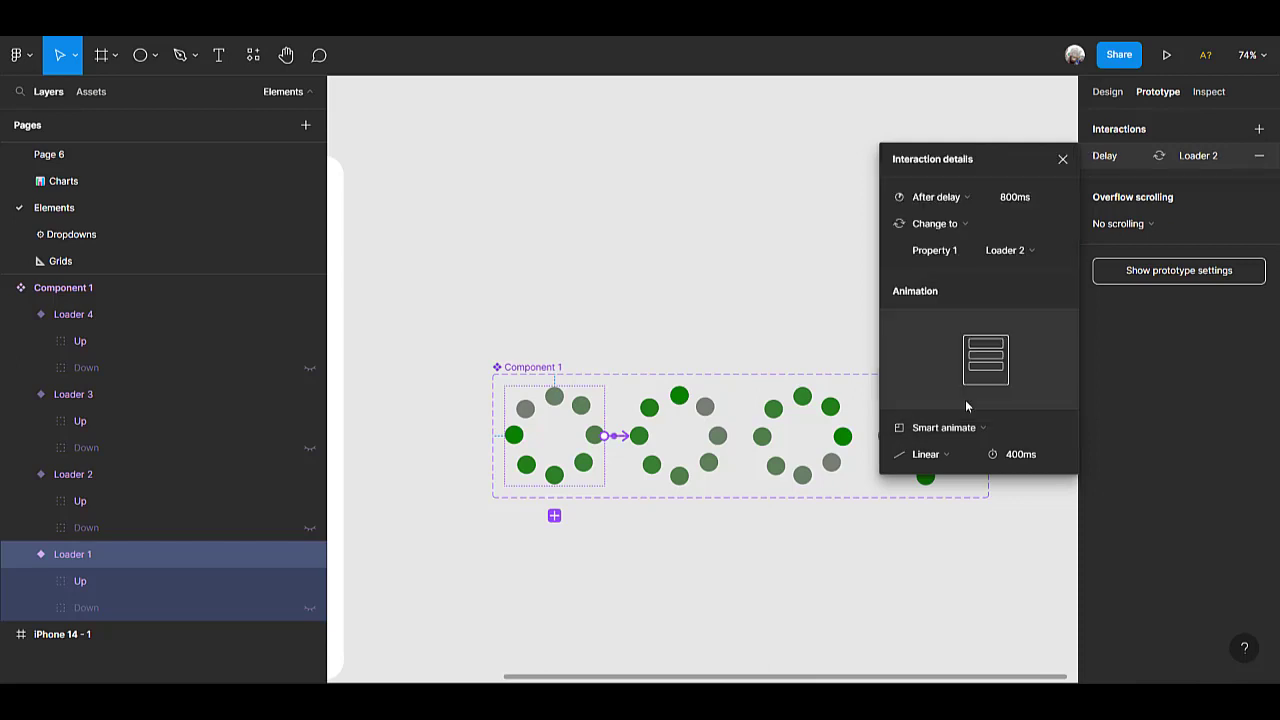
{"action": "left_click", "coordinate": [1023, 200]}
{"action": "type", "text": "1"}
{"action": "left_click", "coordinate": [1019, 456]}
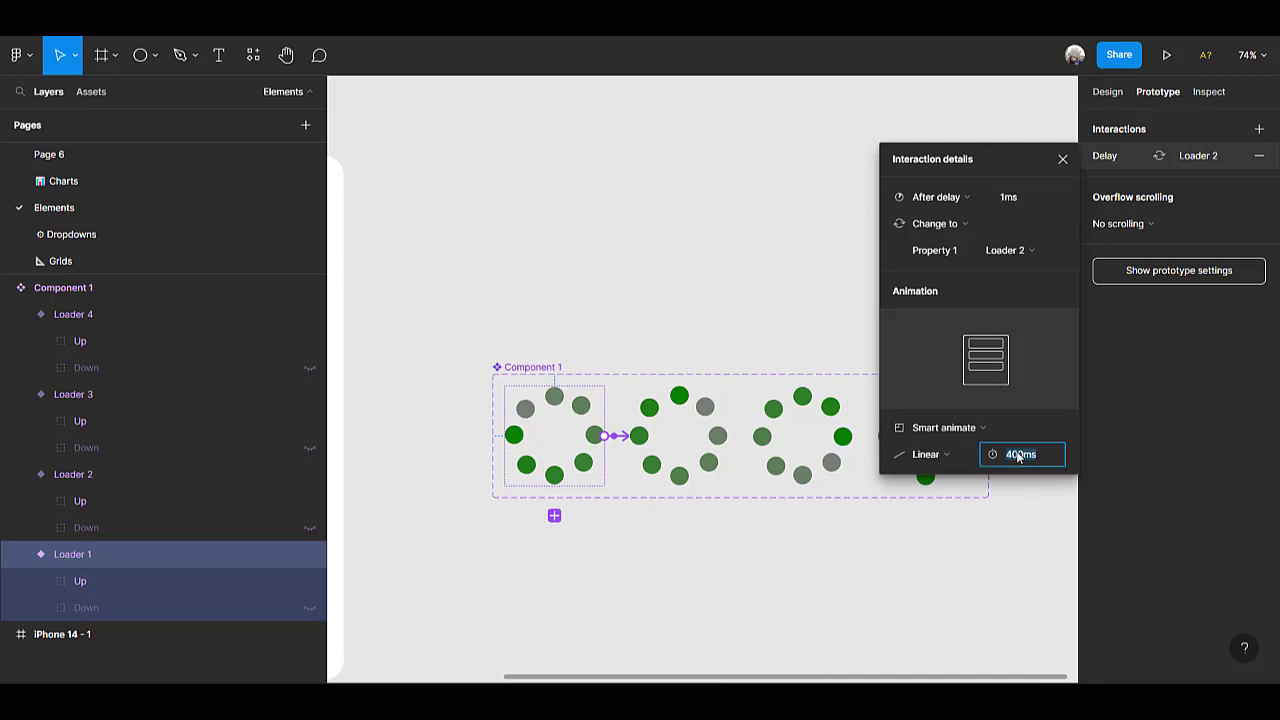
{"action": "type", "text": "100"}
{"action": "key", "text": "Return"}
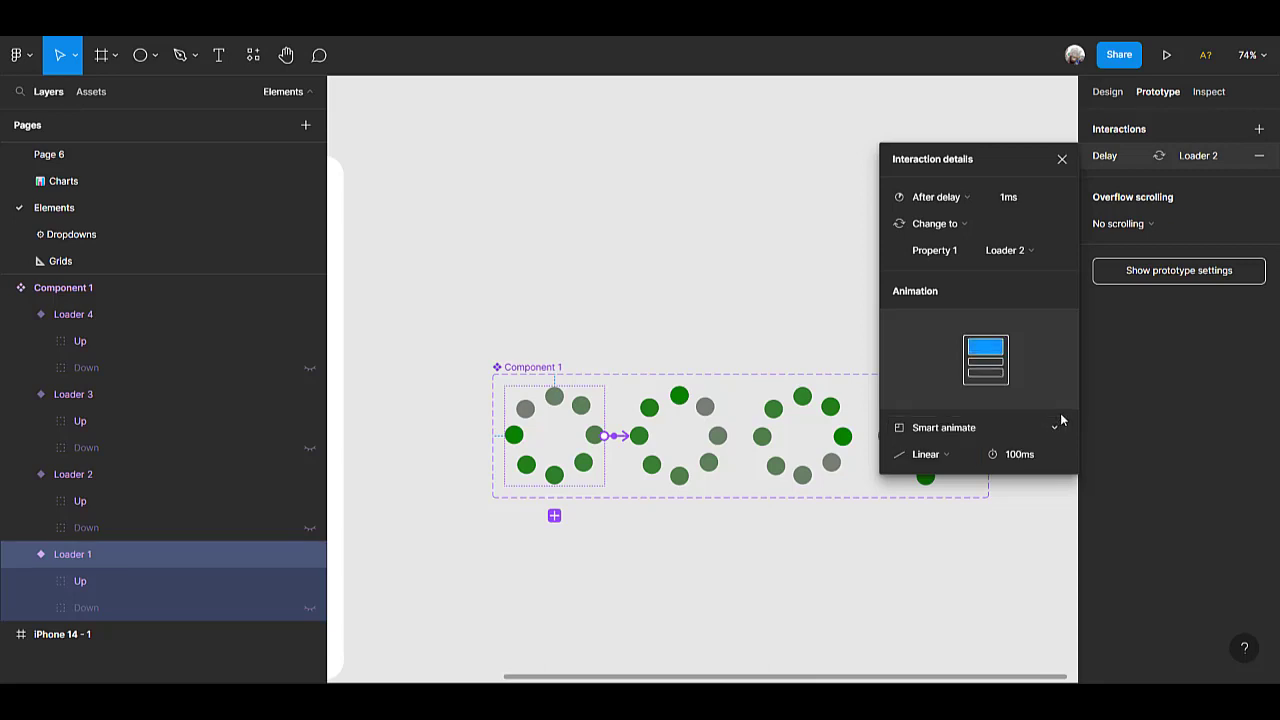
Connect the Loader 2 variant to Loader 3 with an interaction triggered after a delay of 1 ms.
{"action": "left_click", "coordinate": [697, 436]}
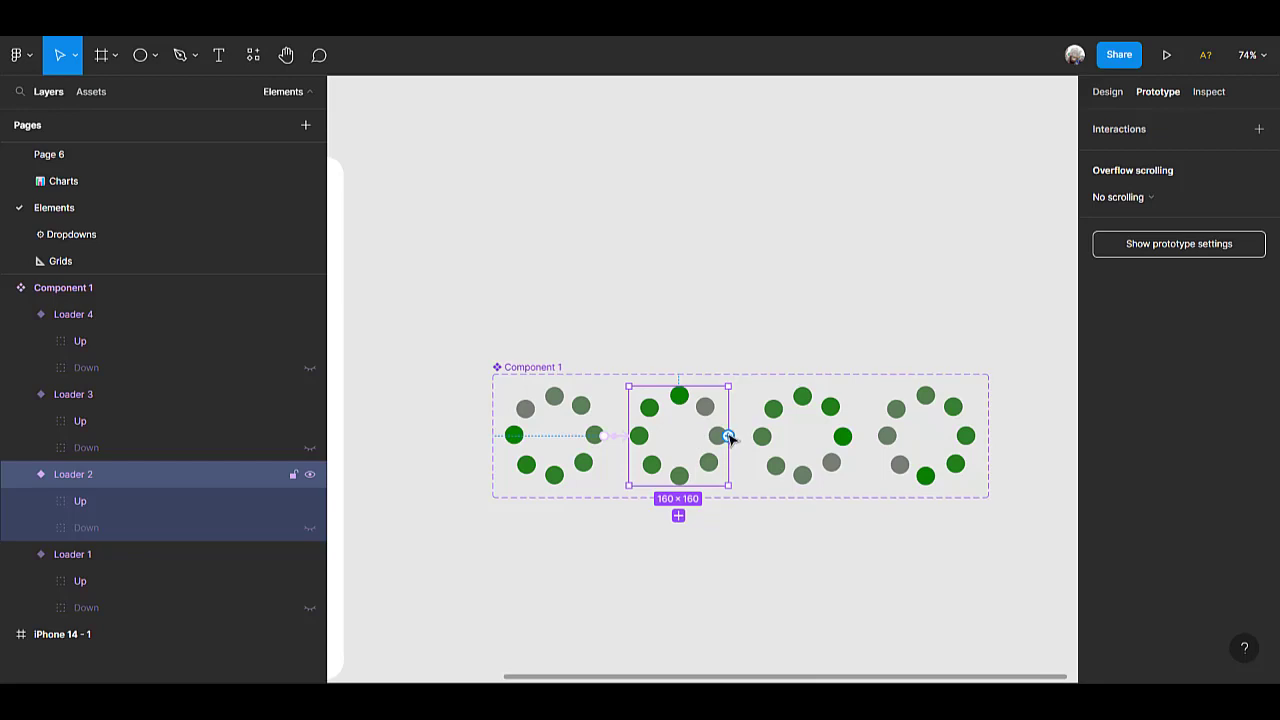
{"action": "left_click_drag", "start_coordinate": [728, 436], "coordinate": [803, 437]}
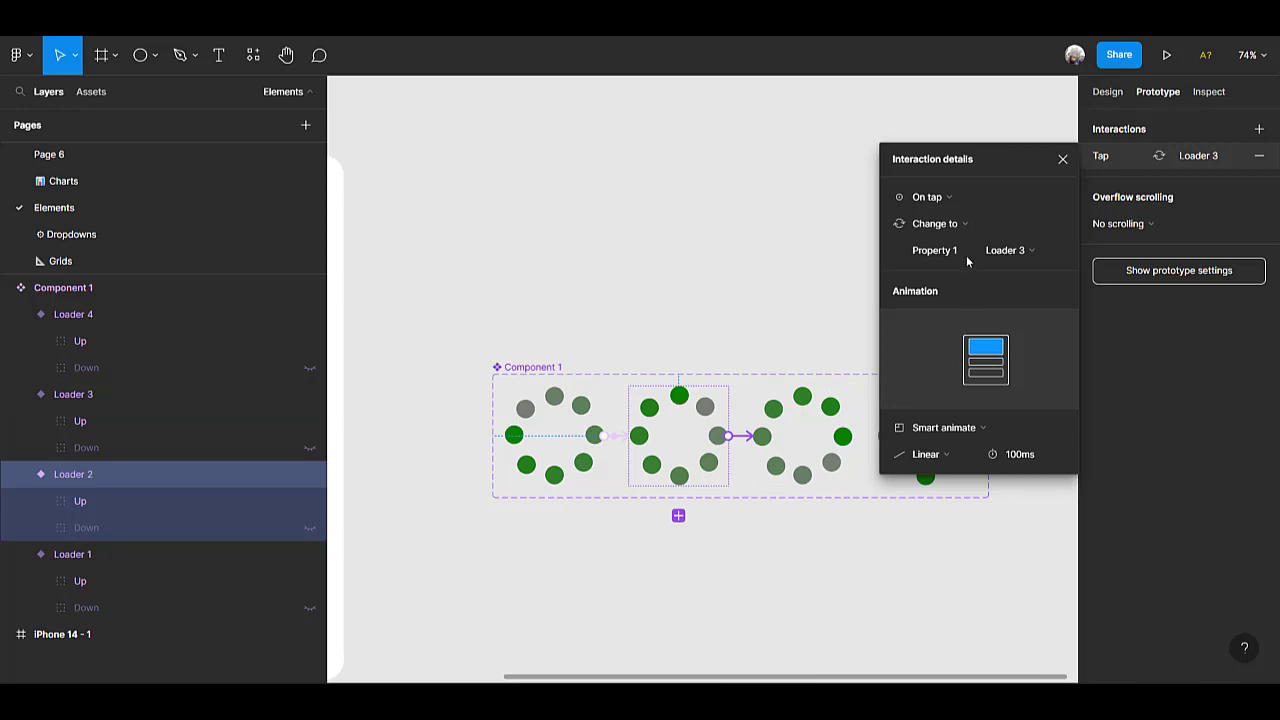
{"action": "left_click", "coordinate": [960, 197]}
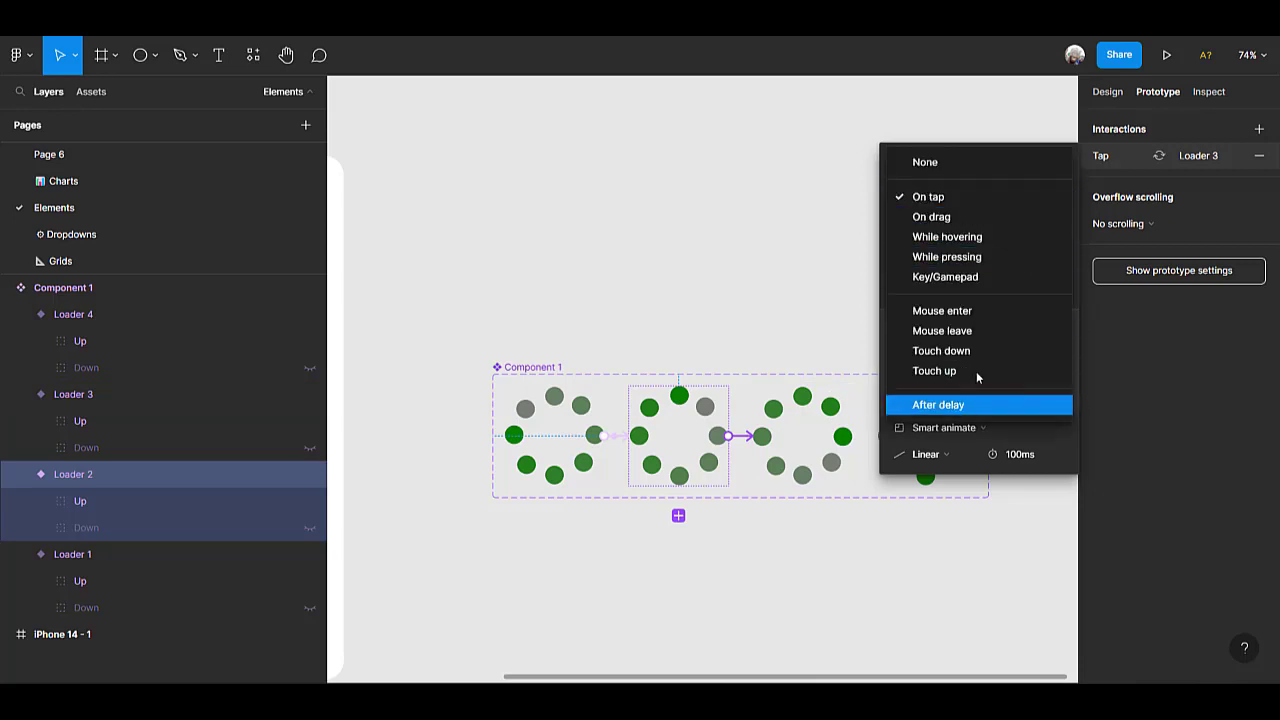
{"action": "left_click", "coordinate": [960, 404]}
{"action": "left_click", "coordinate": [1030, 200]}
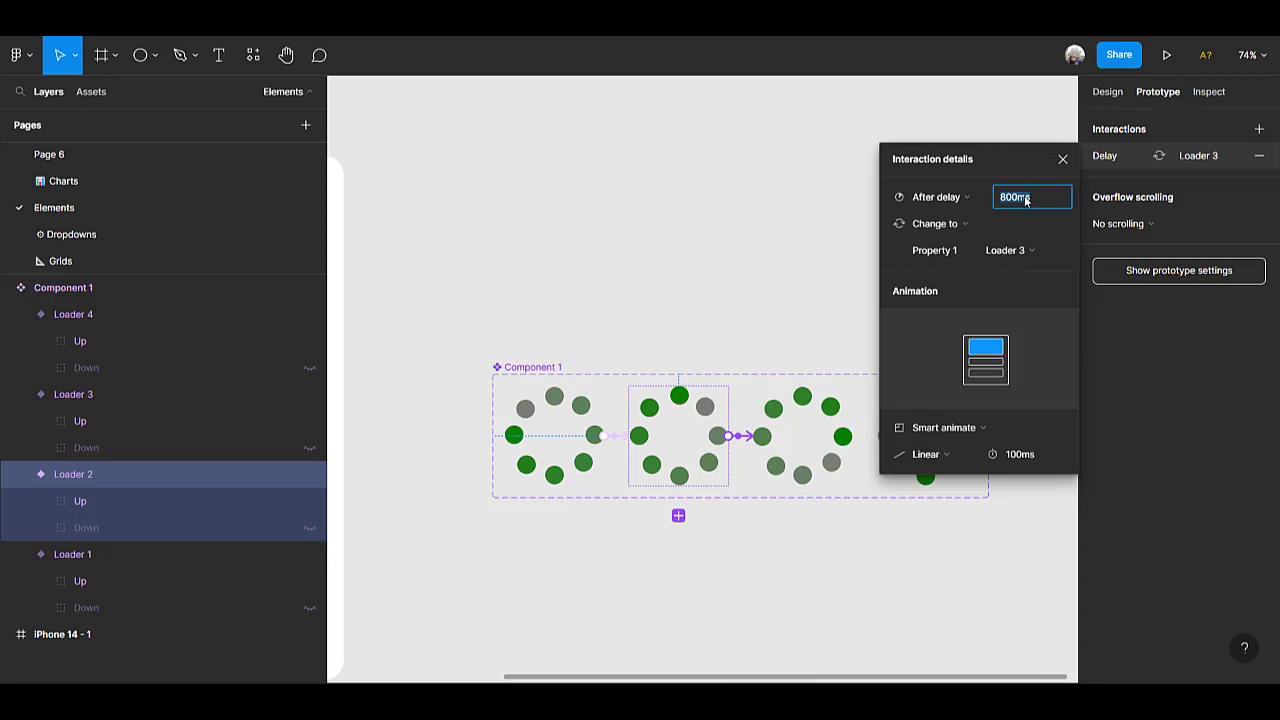
{"action": "type", "text": "1"}
{"action": "key", "text": "Return"}
Set the animation duration of the Loader 2 to Loader 3 interaction to 200 ms.
{"action": "left_click", "coordinate": [1029, 459]}
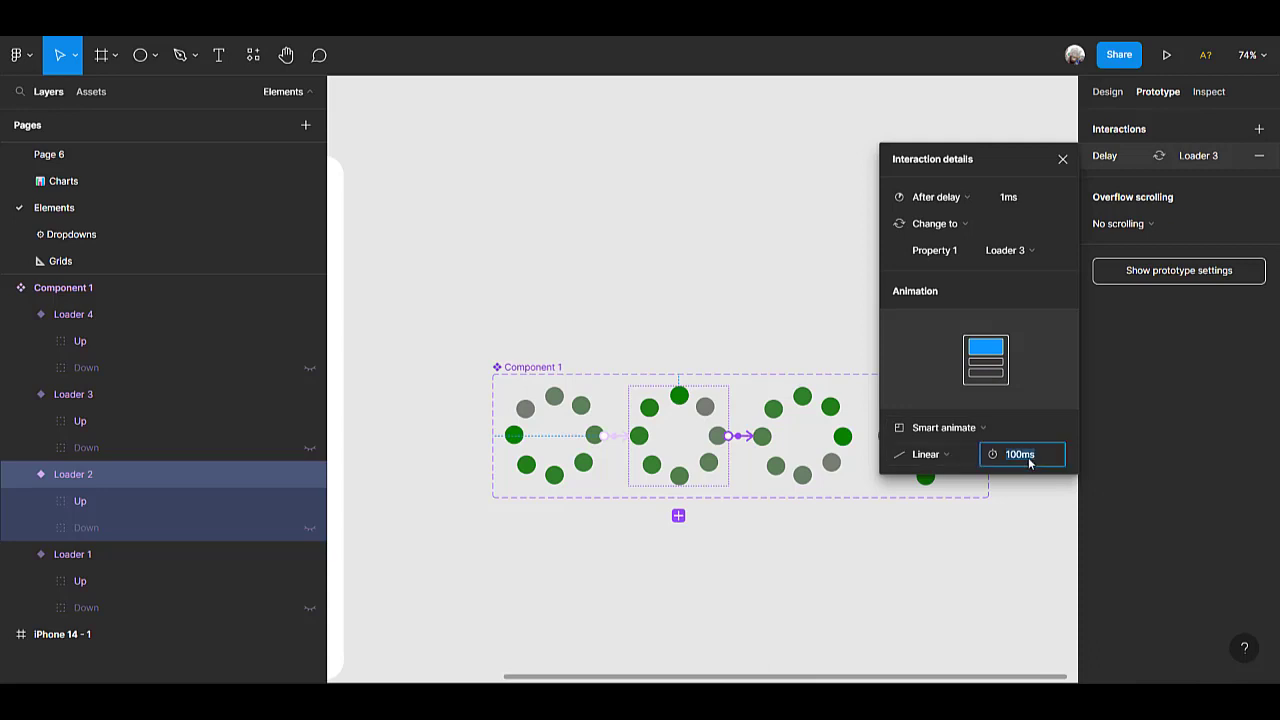
{"action": "type", "text": "200"}
{"action": "key", "text": "Return"}
Add a prototype connection from the Loader 3 variant to the Loader 4 variant.
{"action": "left_click", "coordinate": [834, 440]}
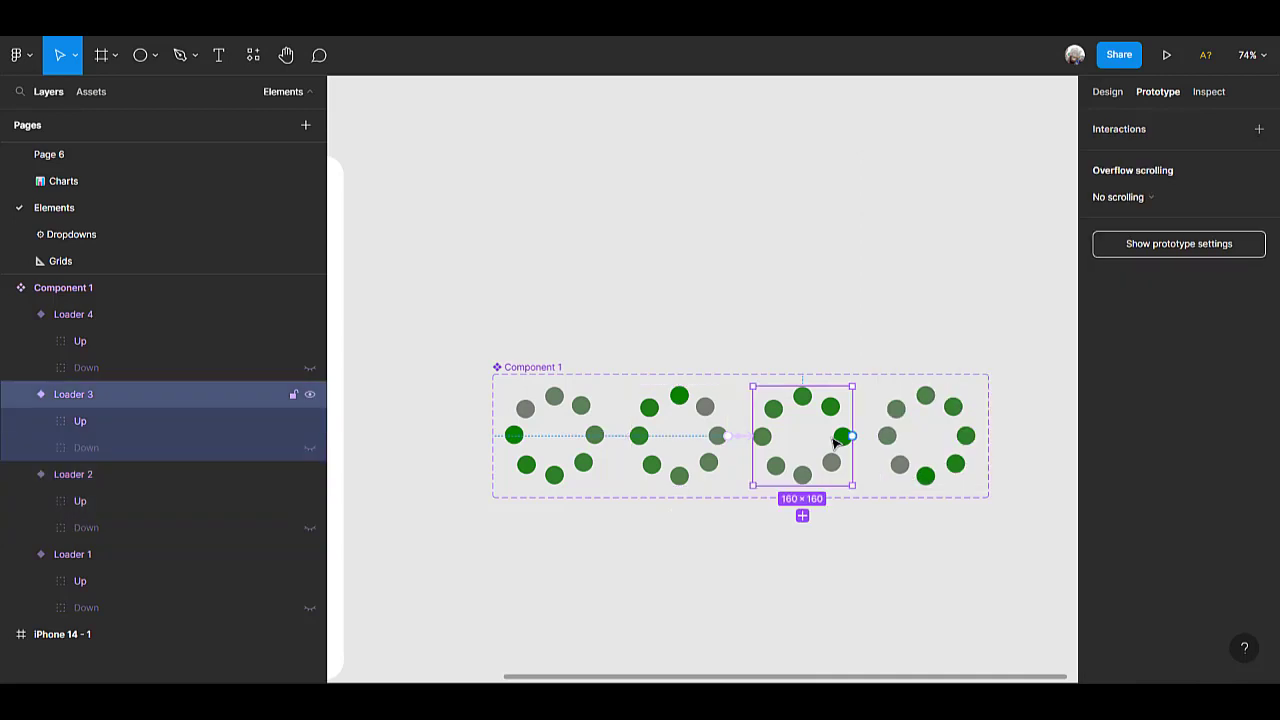
{"action": "scroll", "coordinate": [834, 440], "scroll_direction": "right", "scroll_amount": 2}
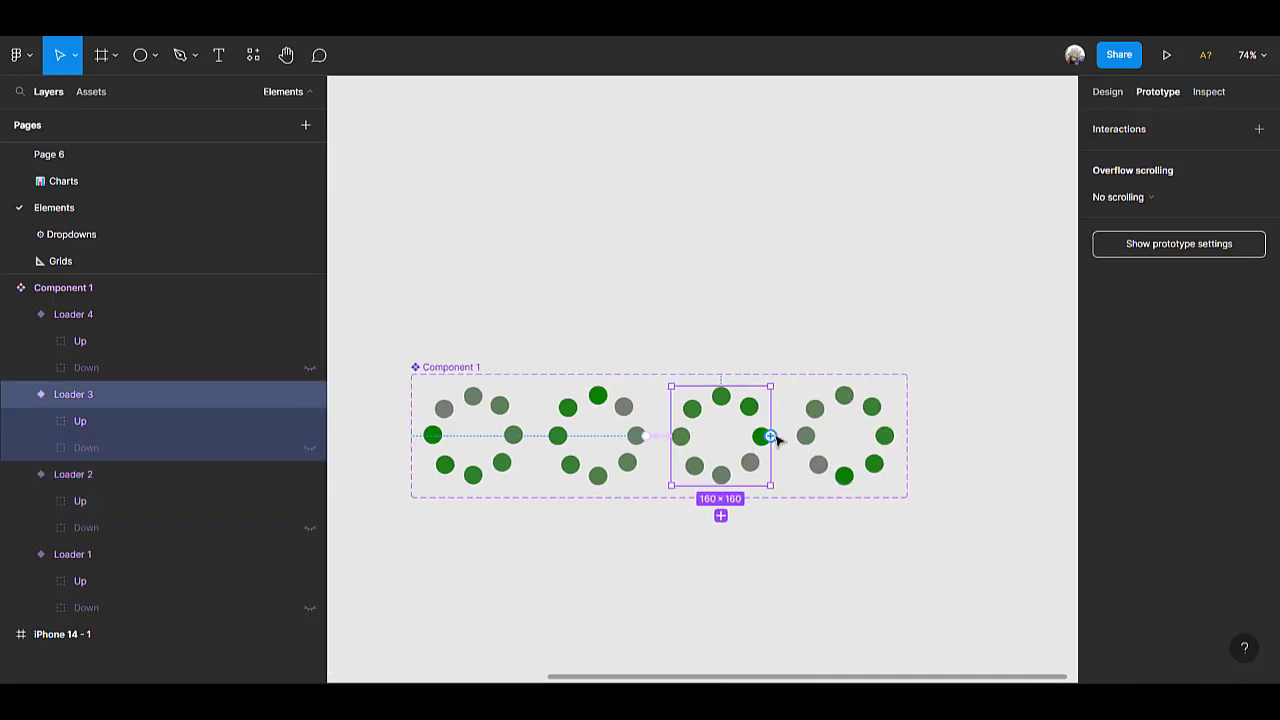
{"action": "left_click_drag", "start_coordinate": [770, 436], "coordinate": [886, 449]}
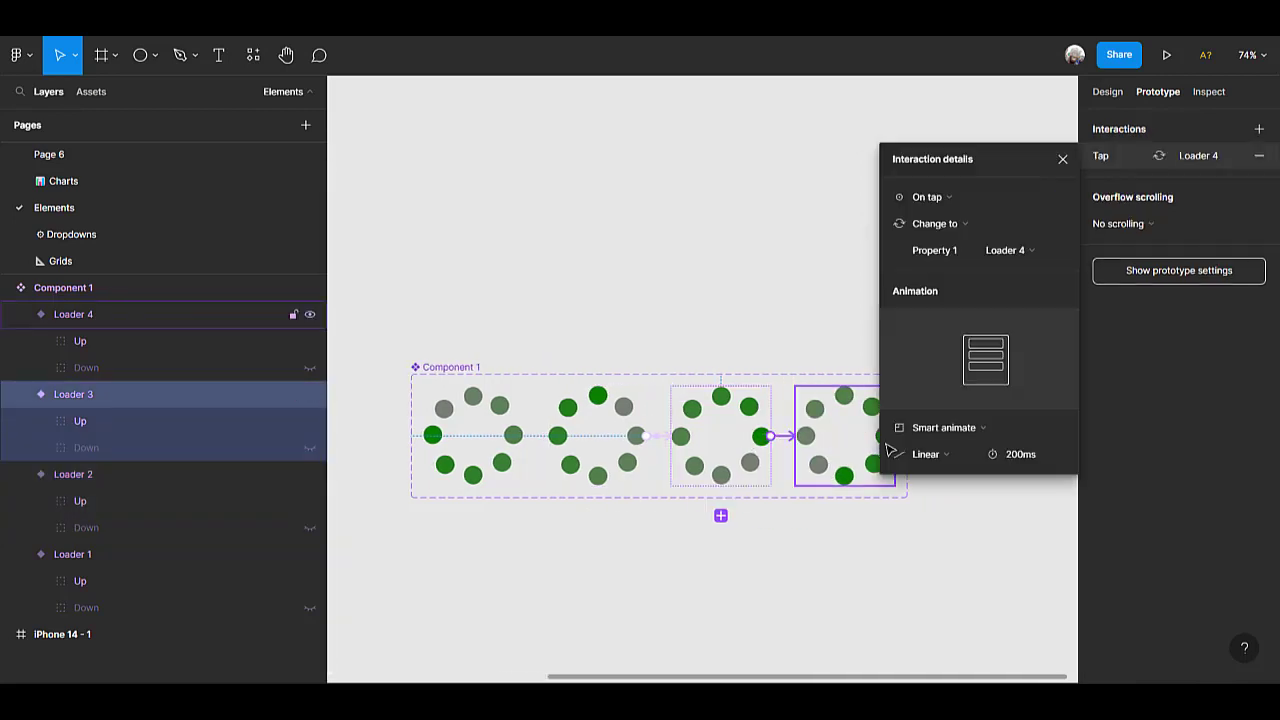
Trigger the Loader 3 to Loader 4 interaction after a delay of 1 ms and set its animation duration to 300 ms.
{"action": "left_click", "coordinate": [958, 195]}
{"action": "left_click", "coordinate": [966, 410]}
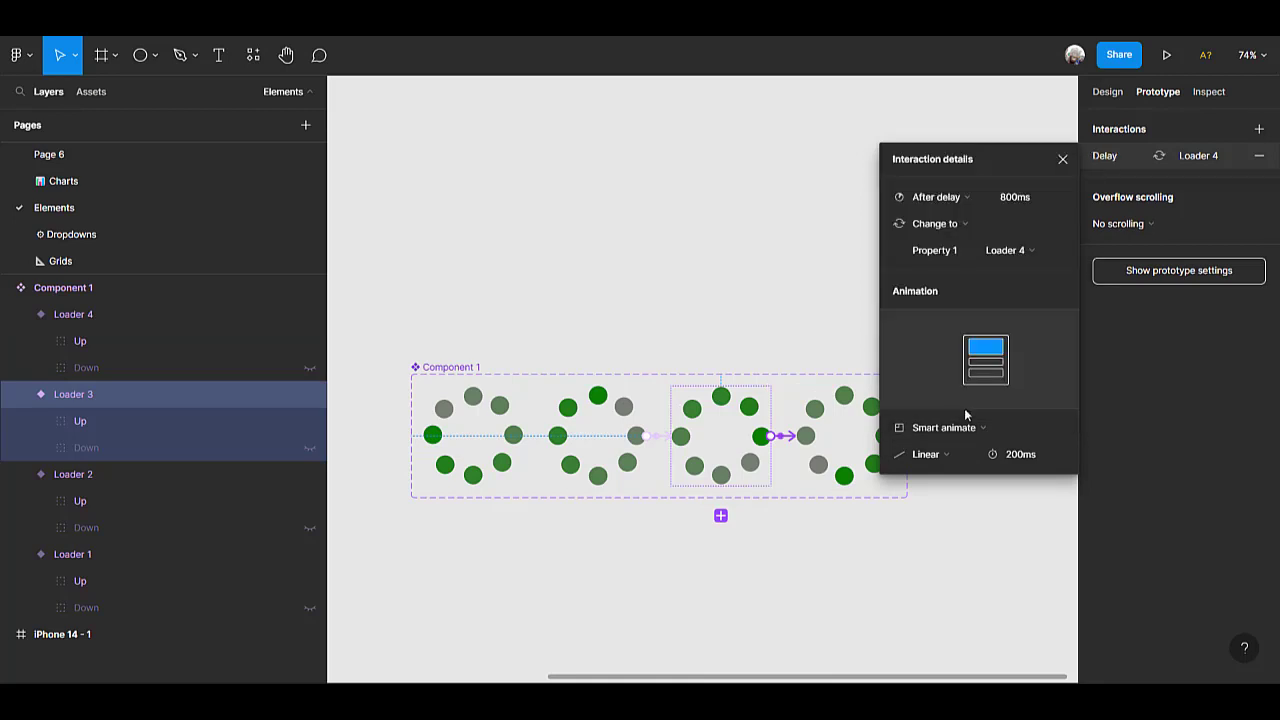
{"action": "left_click", "coordinate": [1016, 199]}
{"action": "type", "text": "1"}
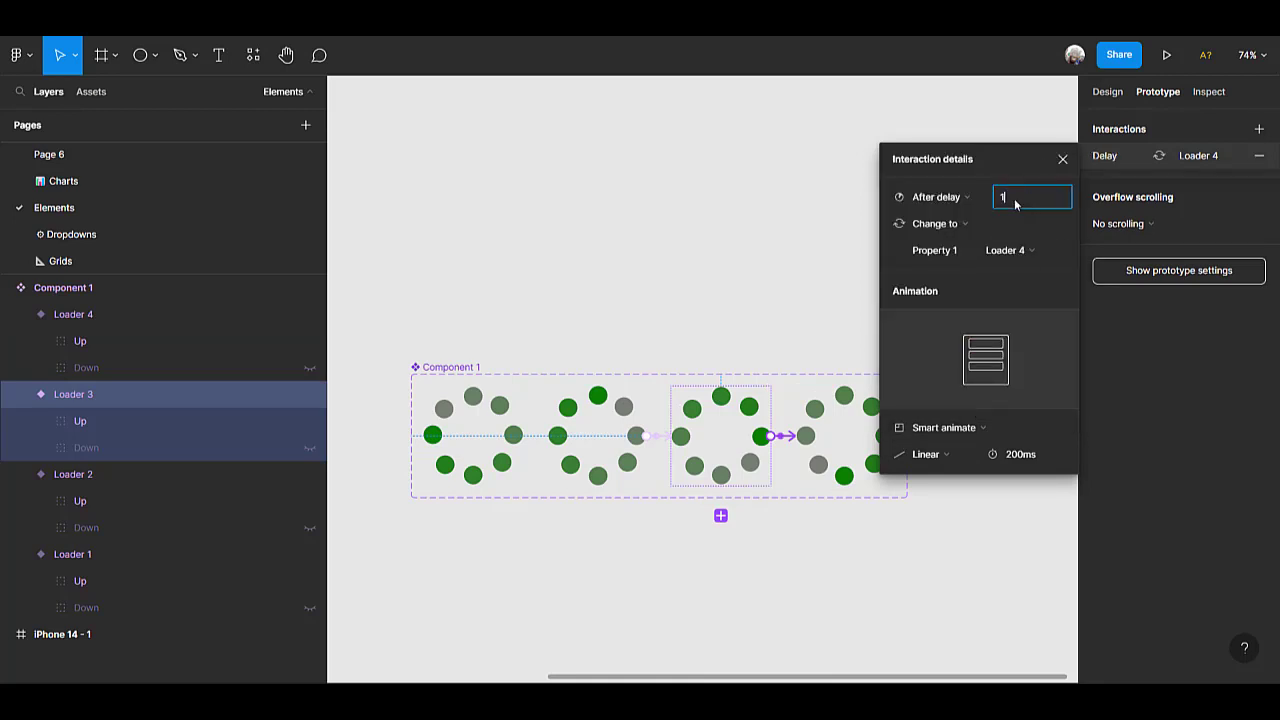
{"action": "left_click", "coordinate": [994, 427]}
{"action": "left_click", "coordinate": [993, 427]}
{"action": "left_click", "coordinate": [1018, 455]}
{"action": "type", "text": "3"}
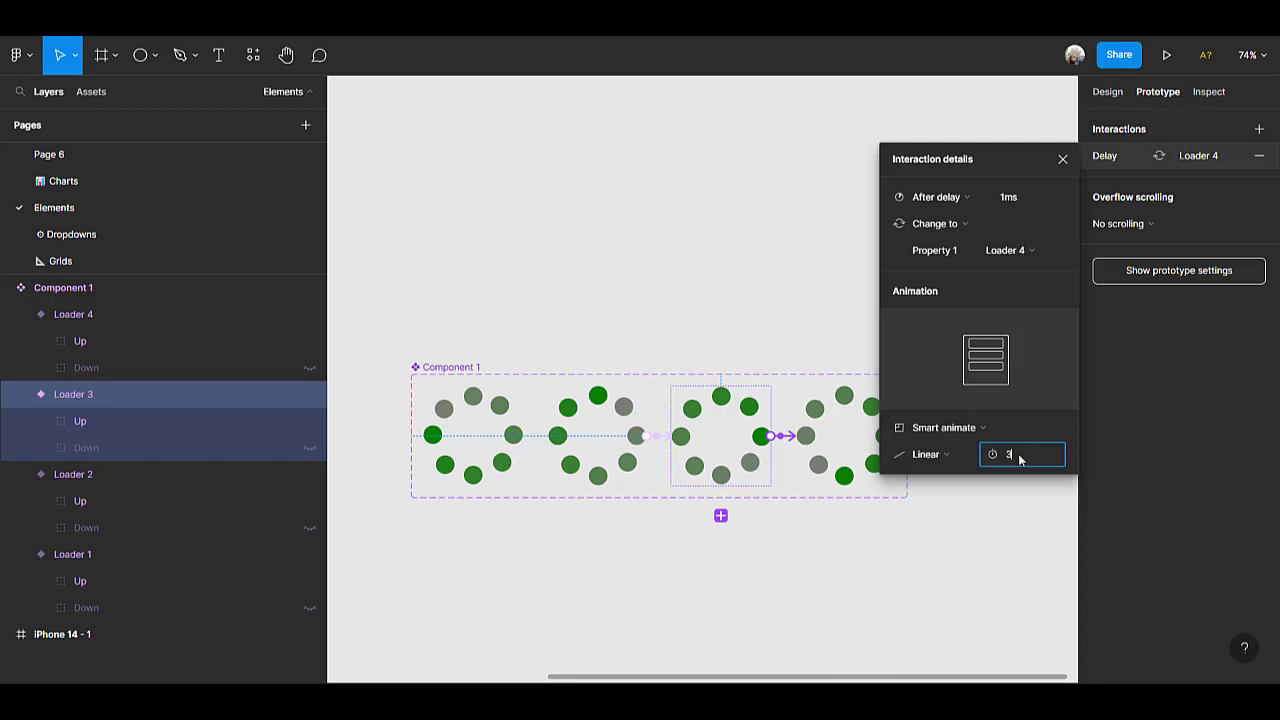
{"action": "key", "text": "Return"}
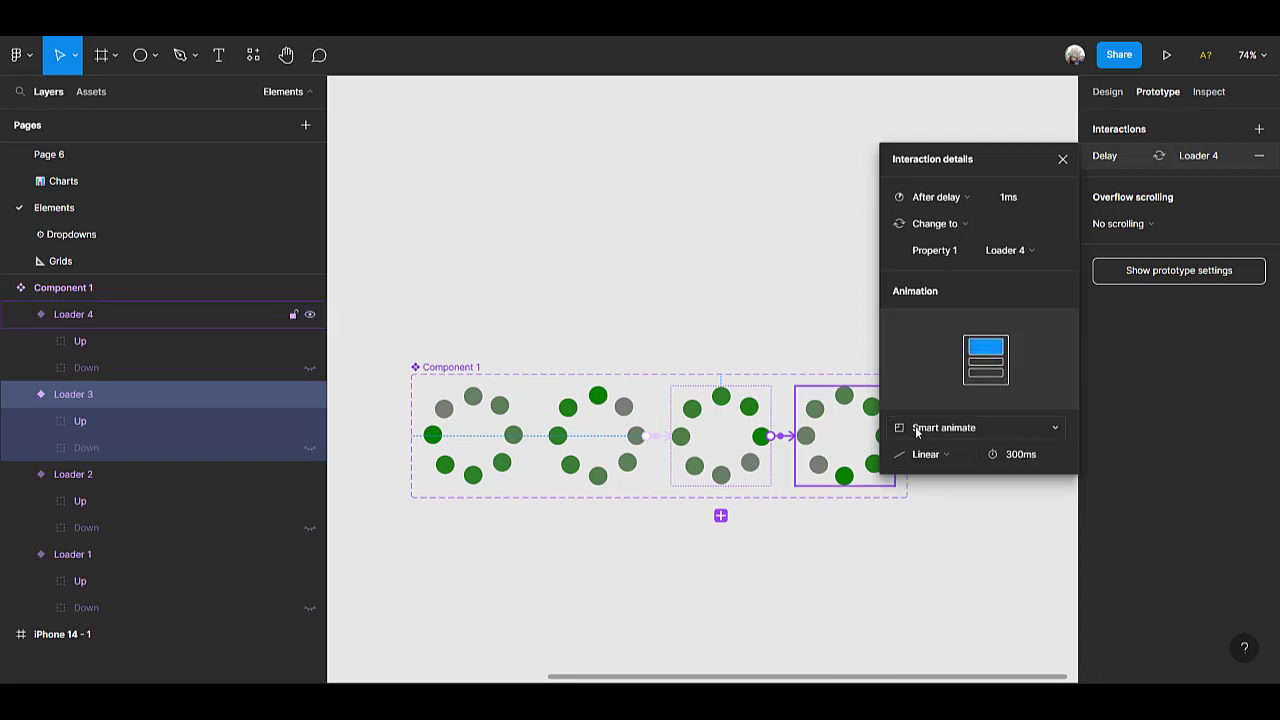
Connect the Loader 4 variant back to Loader 1 with an interaction triggered after a delay of 1 ms.
{"action": "scroll", "coordinate": [822, 443], "scroll_direction": "right", "scroll_amount": 3}
{"action": "left_click", "coordinate": [712, 437]}
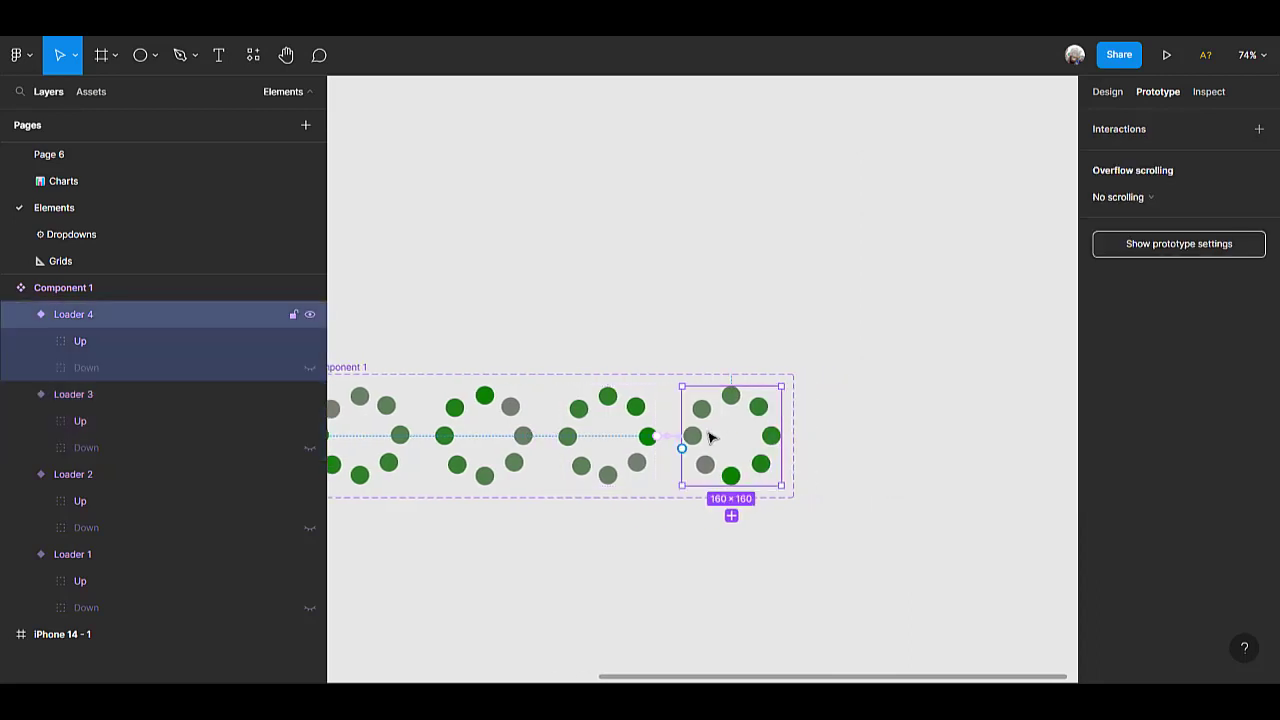
{"action": "scroll", "coordinate": [853, 474], "scroll_direction": "left", "scroll_amount": 3}
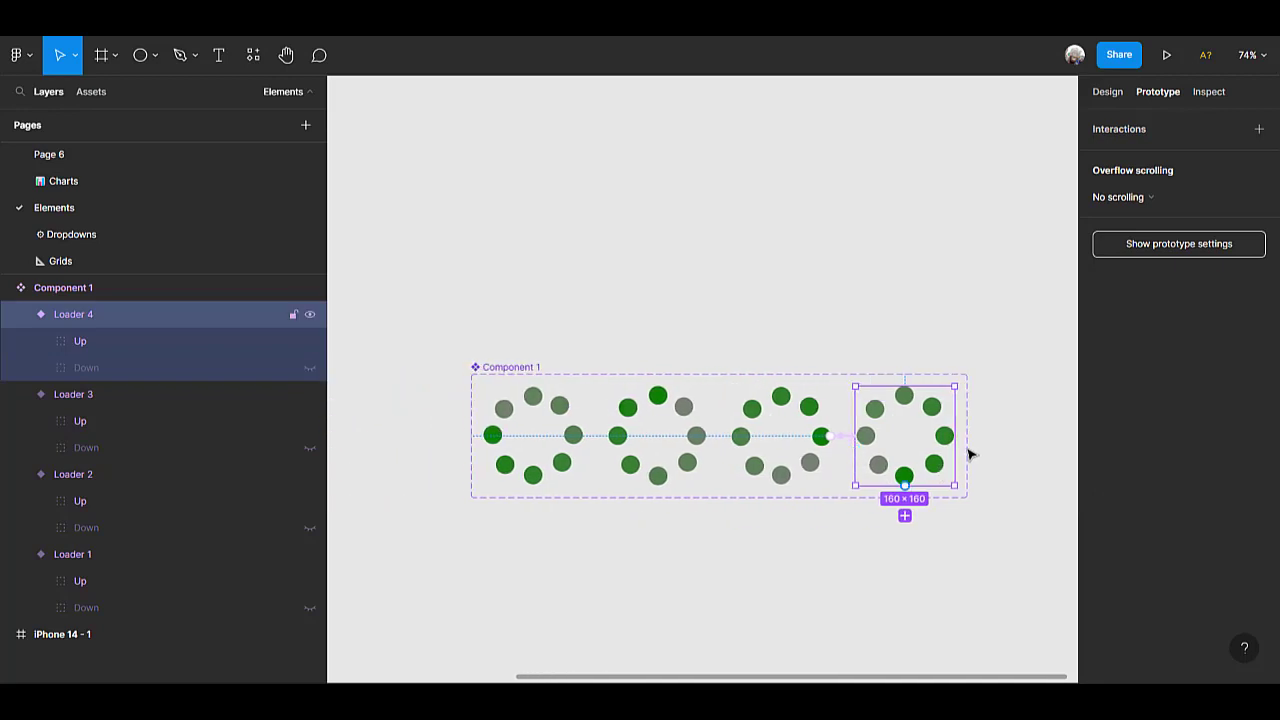
{"action": "left_click_drag", "start_coordinate": [955, 437], "coordinate": [552, 437]}
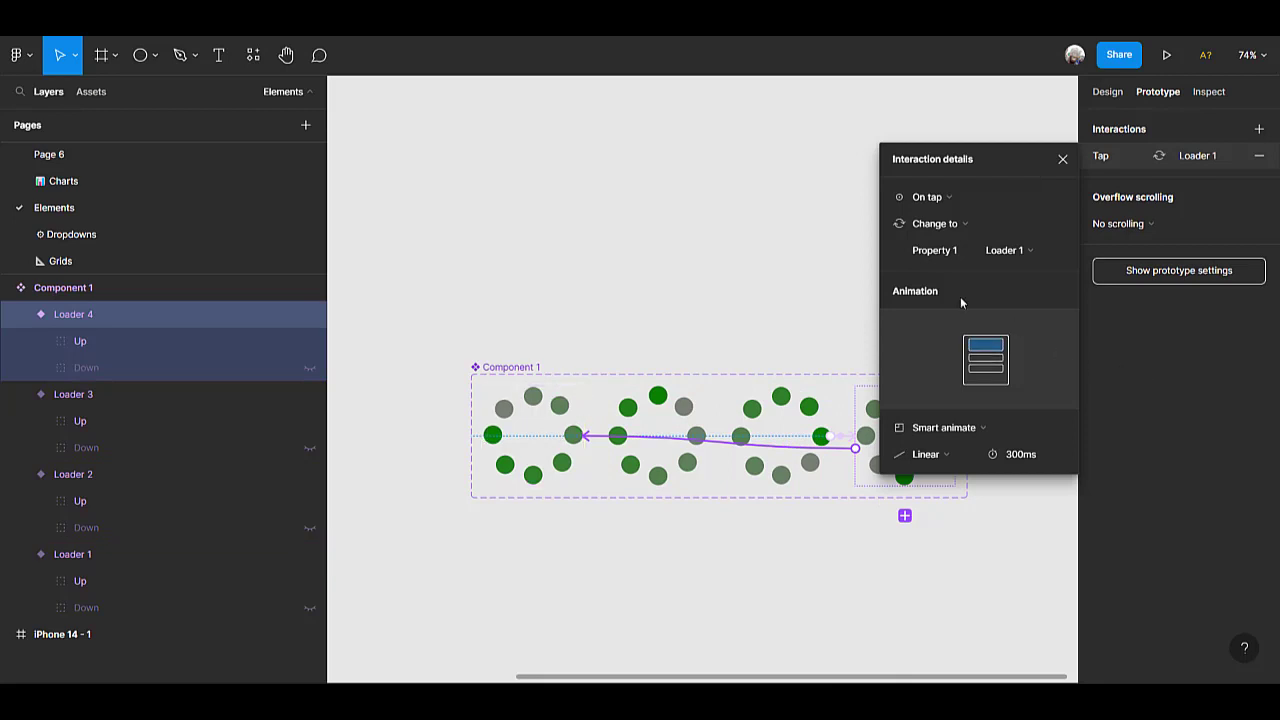
{"action": "left_click", "coordinate": [962, 196]}
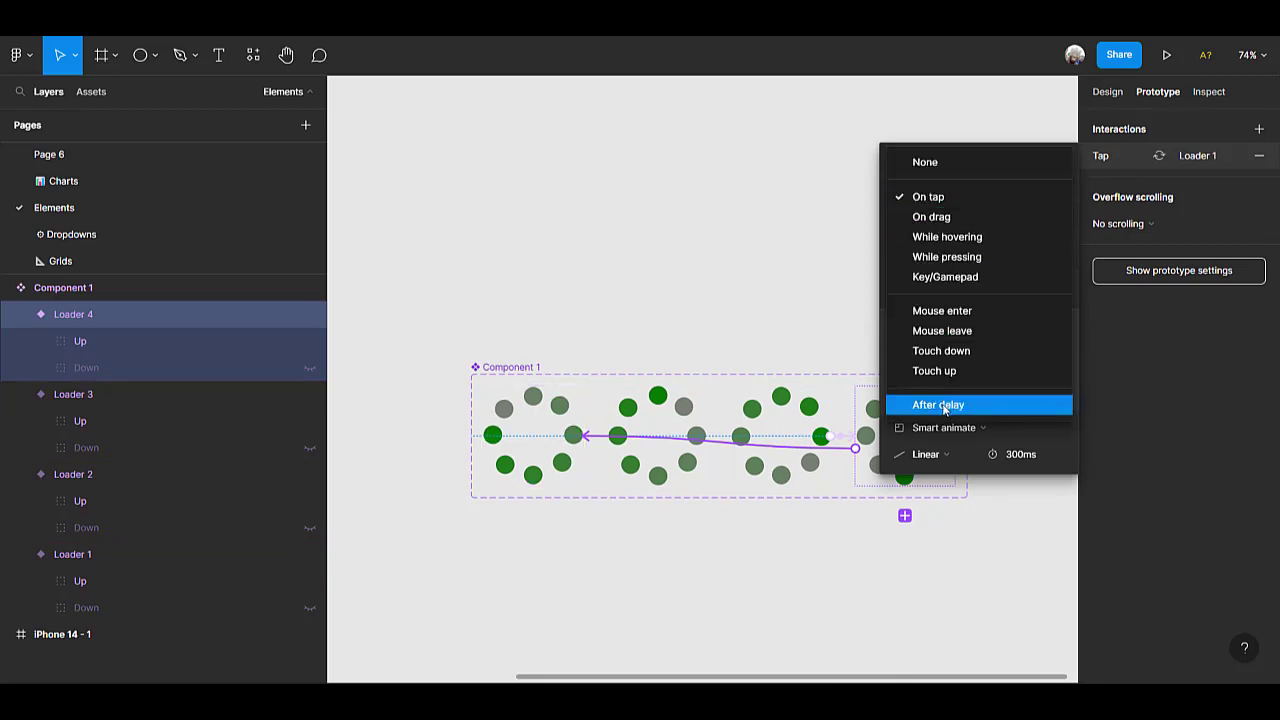
{"action": "left_click", "coordinate": [944, 405]}
{"action": "left_click", "coordinate": [1020, 200]}
{"action": "type", "text": "1"}
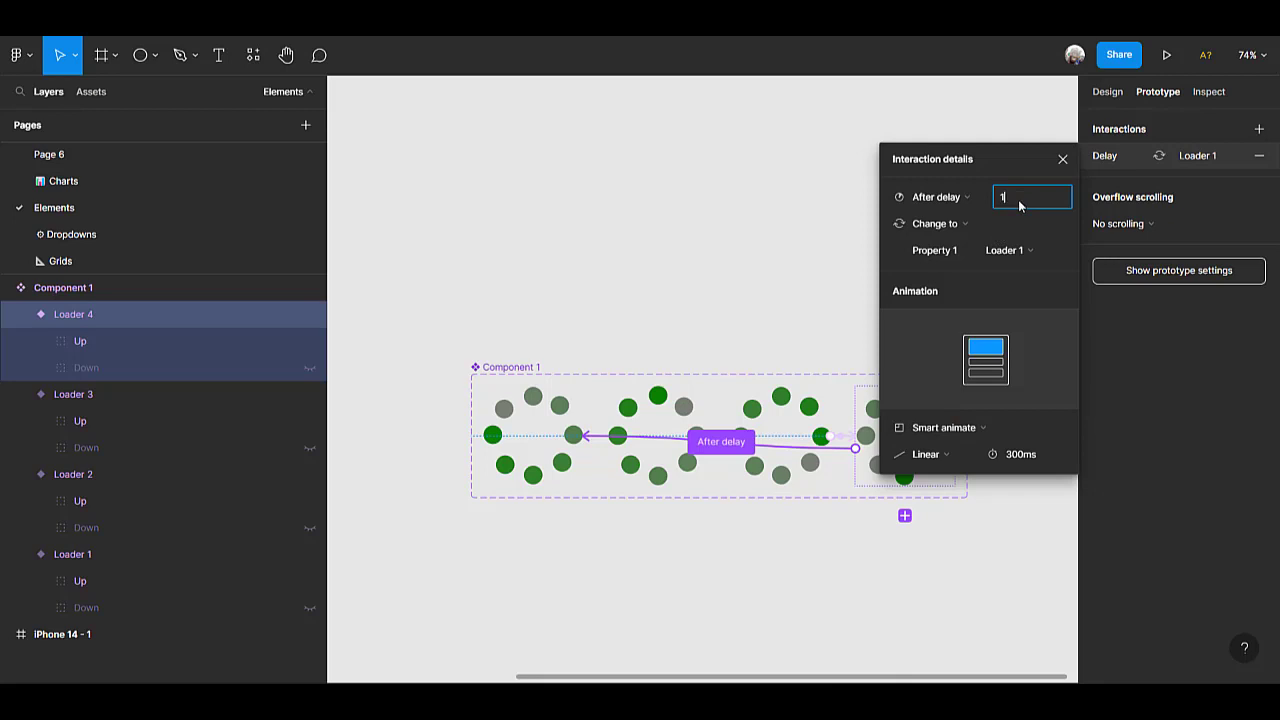
Set the animation duration of the Loader 4 to Loader 1 interaction to 400 ms.
{"action": "left_click", "coordinate": [1025, 455]}
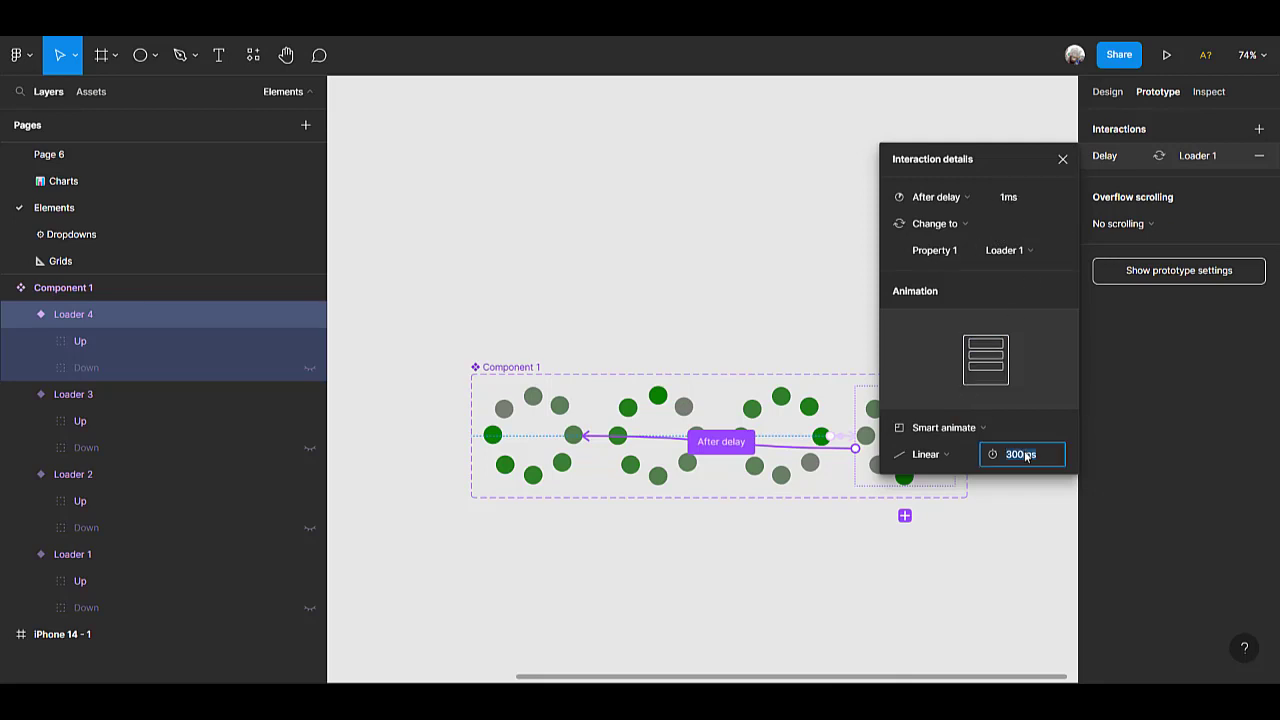
{"action": "type", "text": "400"}
{"action": "key", "text": "Return"}
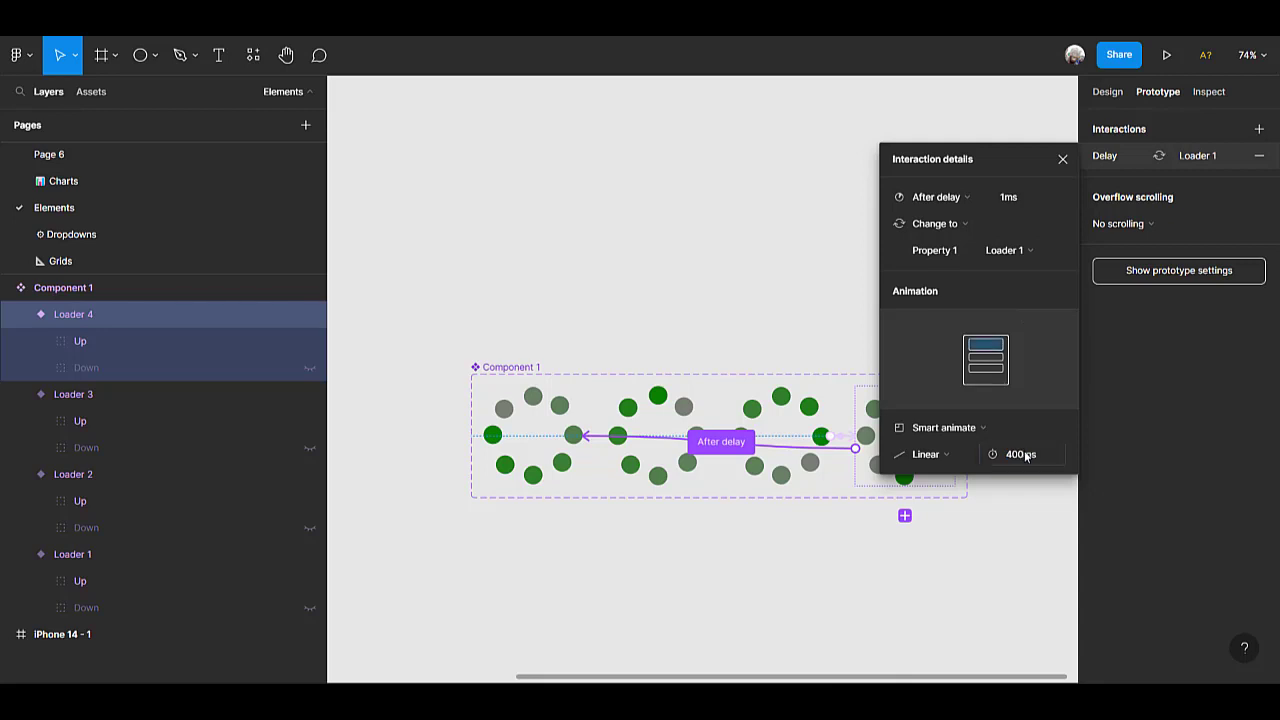
{"action": "left_click", "coordinate": [675, 572]}
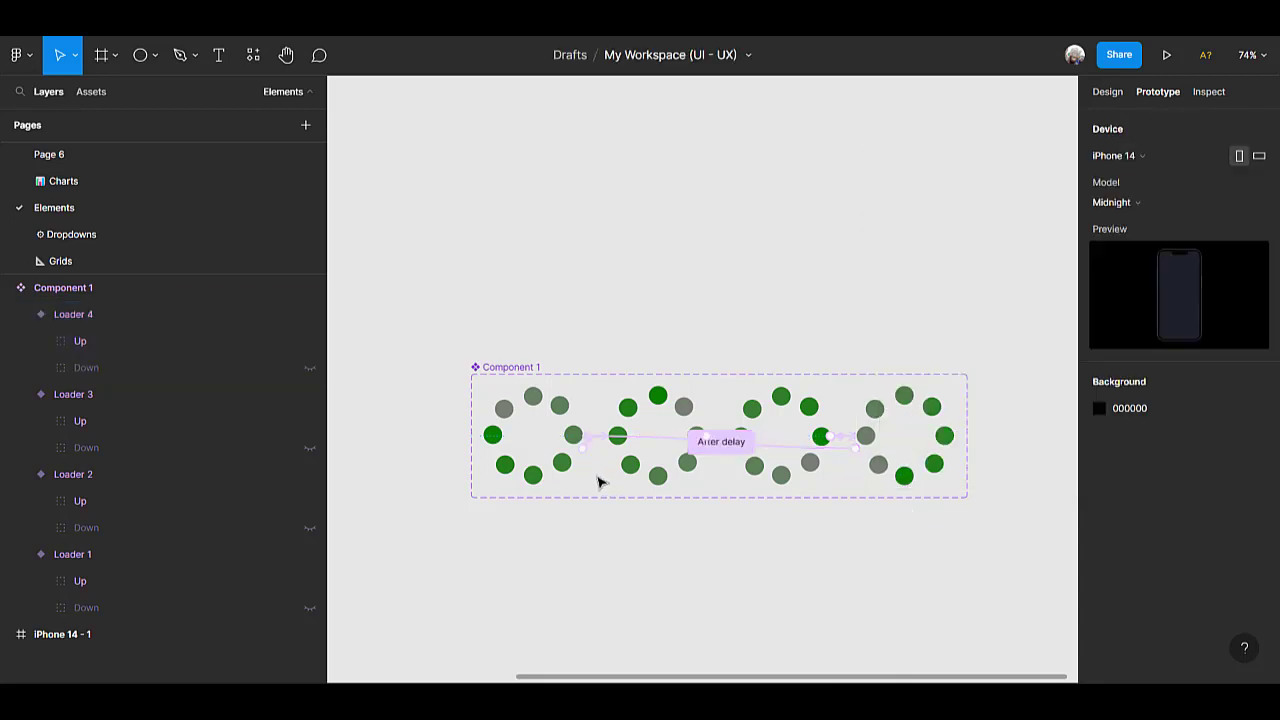
Paste a copy of the Loader 1 variant as an instance and place it in the centre of the iPhone 14 - 1 frame.
{"action": "left_click", "coordinate": [545, 445]}
{"action": "scroll", "coordinate": [545, 445], "scroll_direction": "down", "scroll_amount": 5}
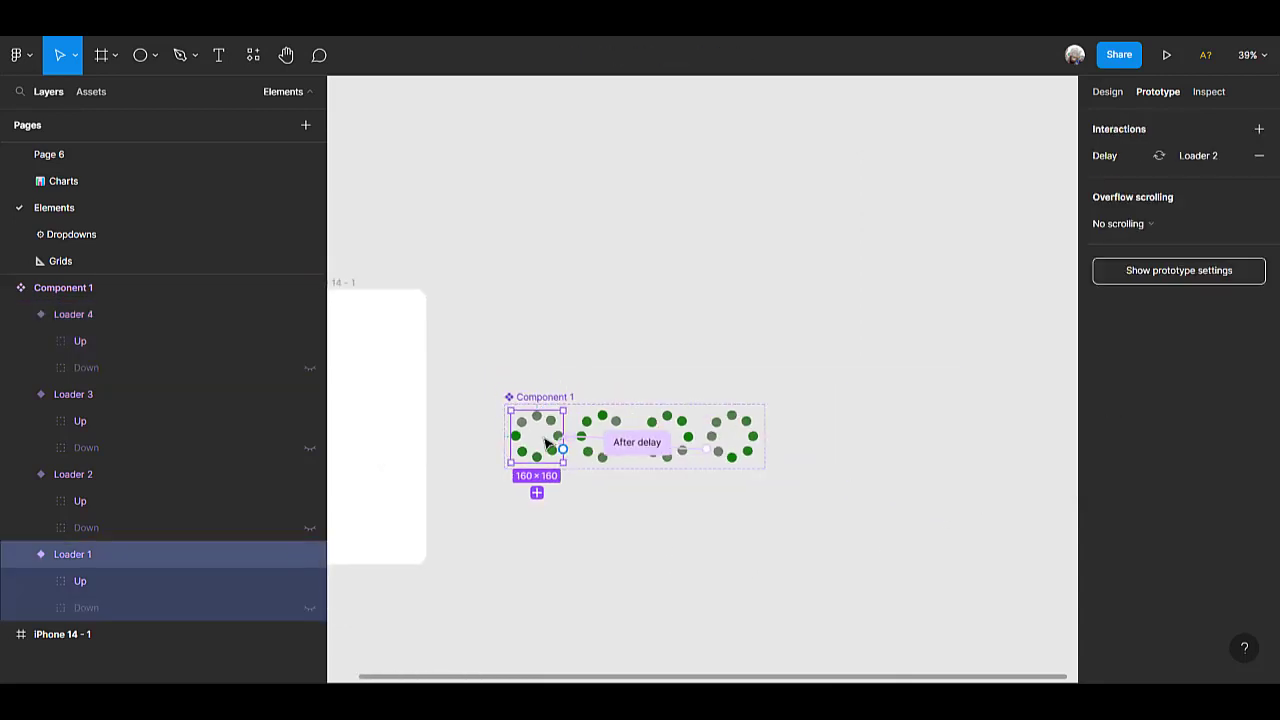
{"action": "right_click", "coordinate": [620, 225]}
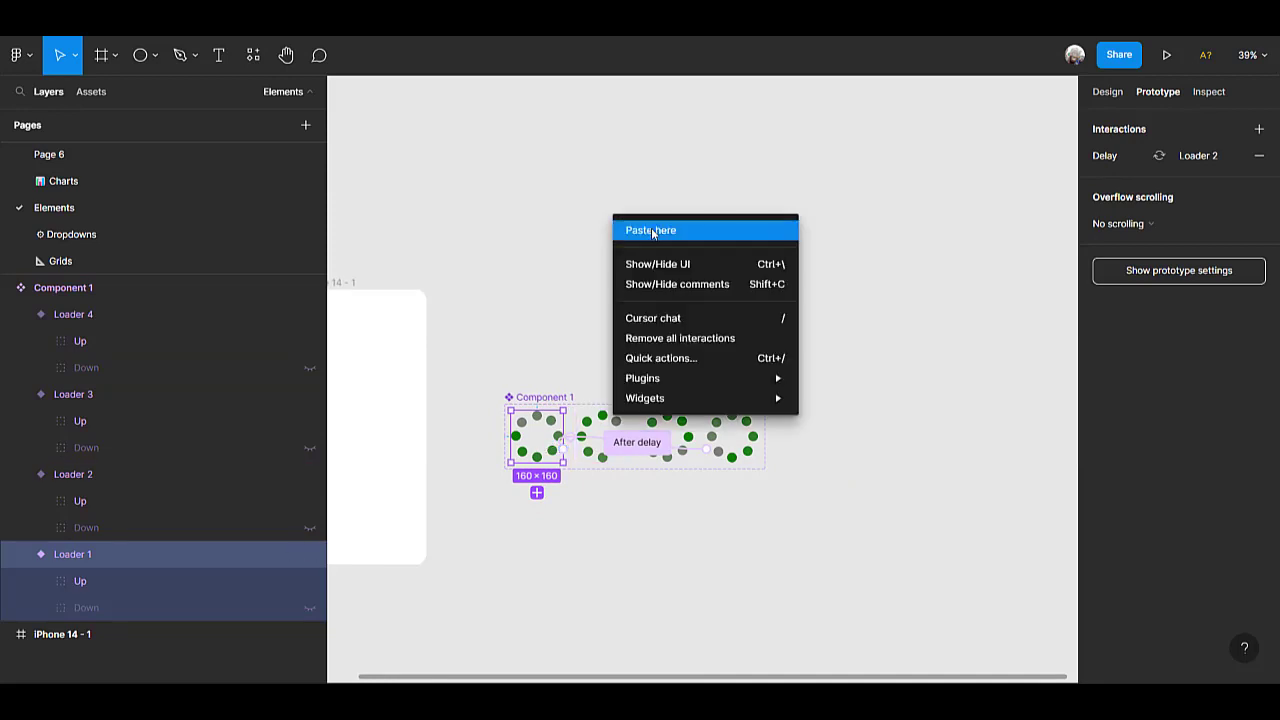
{"action": "left_click", "coordinate": [652, 232]}
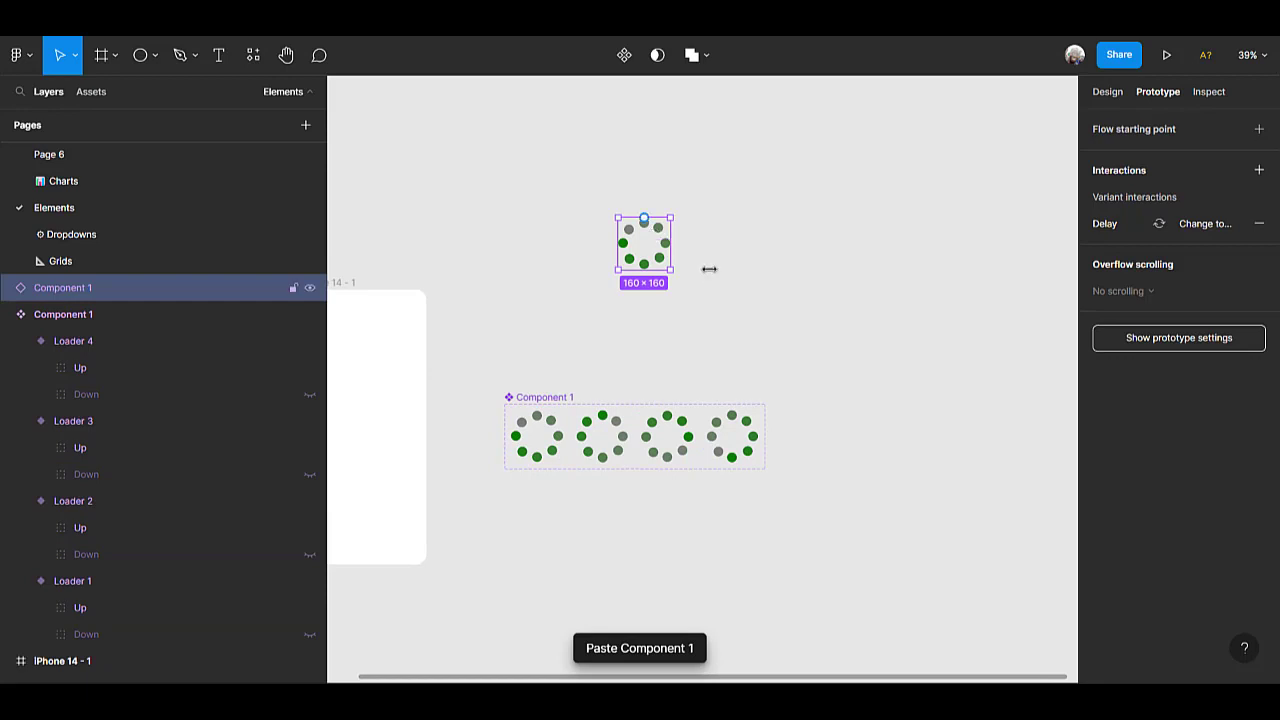
{"action": "scroll", "coordinate": [708, 268], "scroll_direction": "left", "scroll_amount": 5}
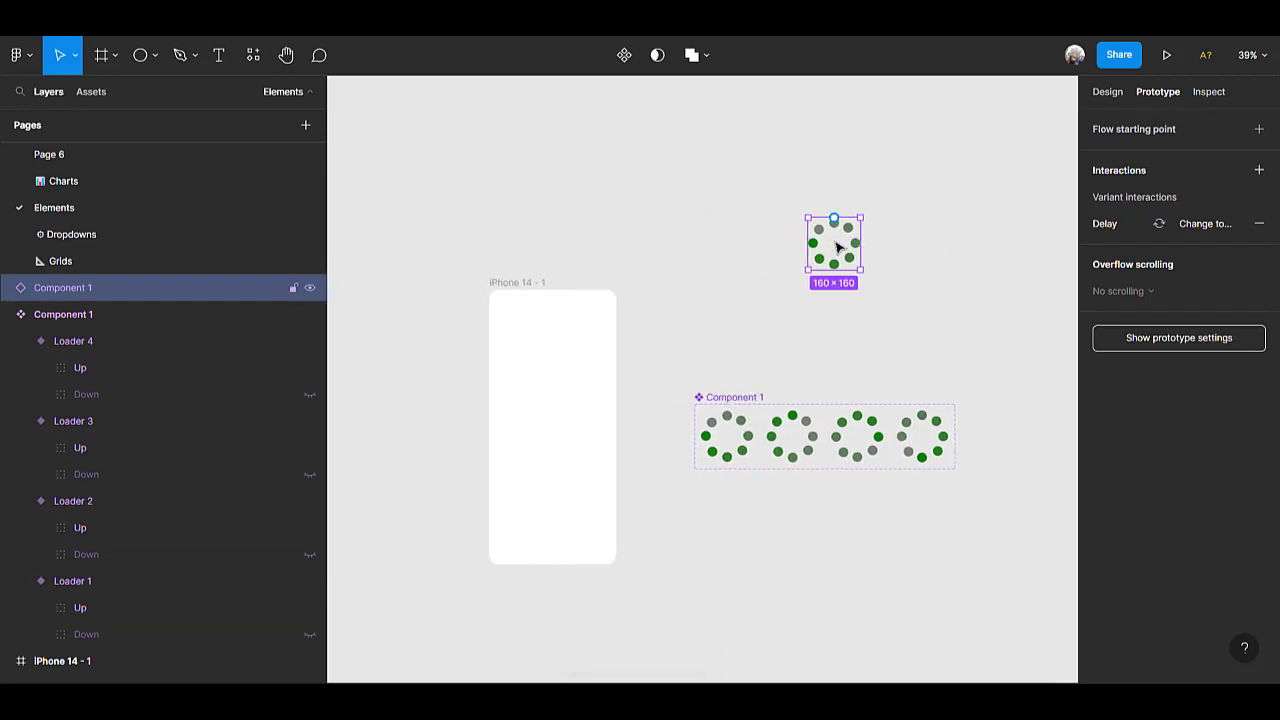
{"action": "left_click_drag", "start_coordinate": [838, 248], "coordinate": [553, 426]}
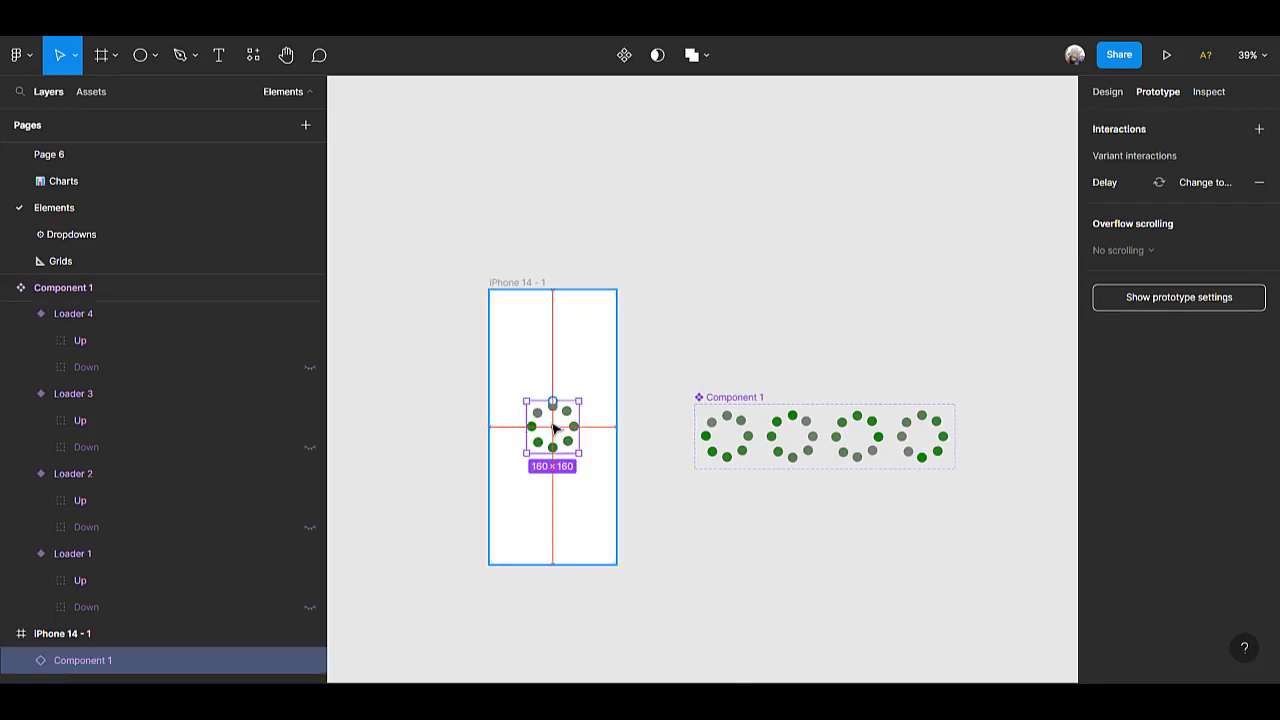
Preview the iPhone 14 - 1 frame as a prototype to check the loader animation, and return to the design file.
{"action": "left_click", "coordinate": [524, 283]}
{"action": "scroll", "coordinate": [476, 418], "scroll_direction": "up", "scroll_amount": 3}
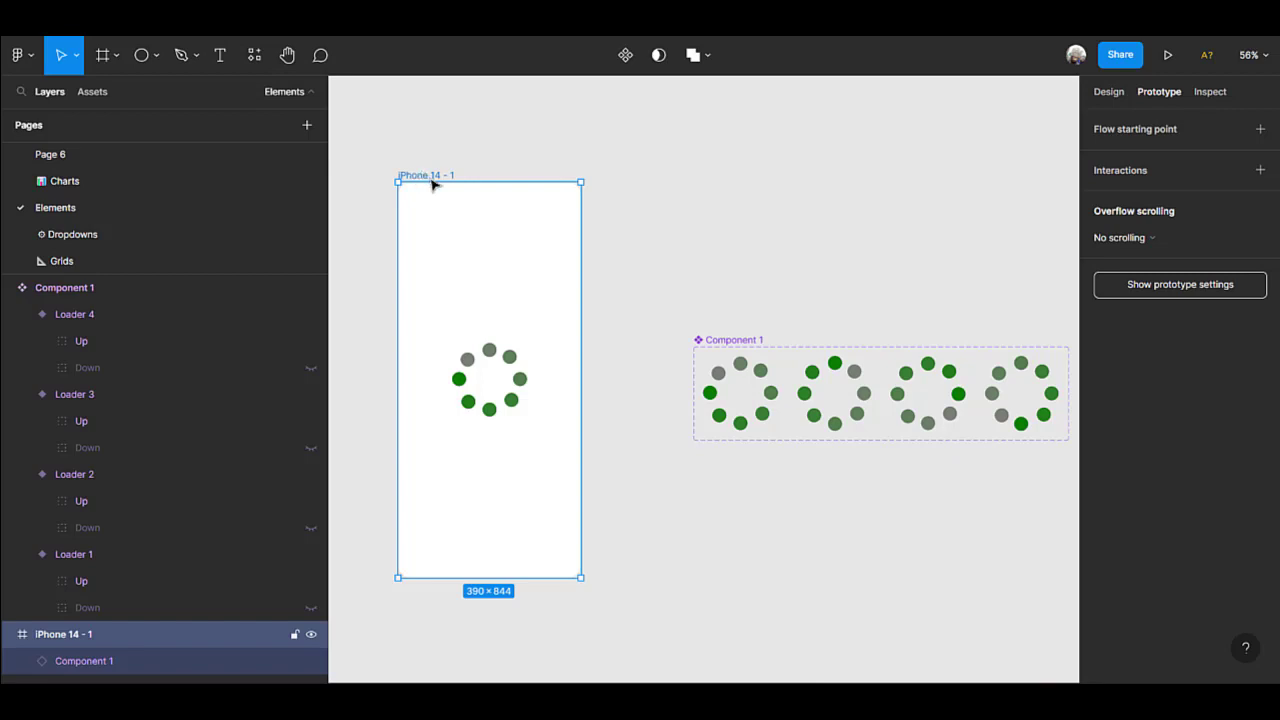
{"action": "left_click", "coordinate": [1168, 55]}
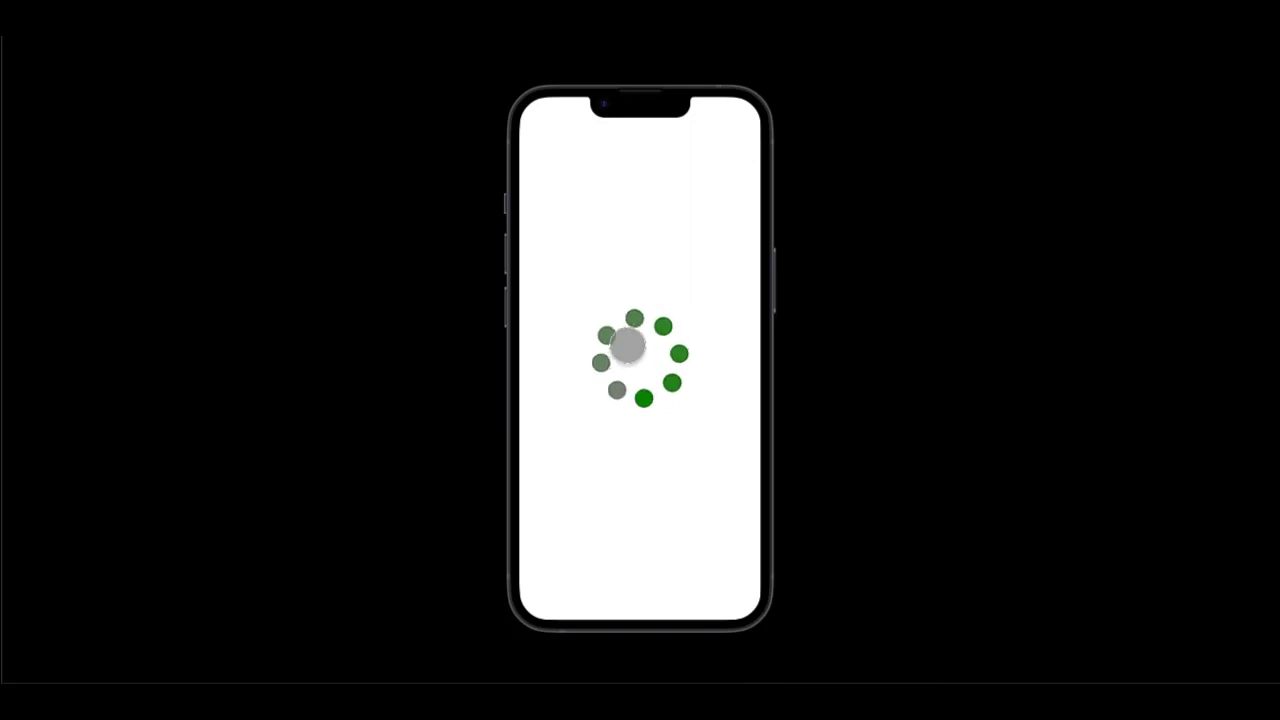
{"action": "left_click", "coordinate": [738, 24]}
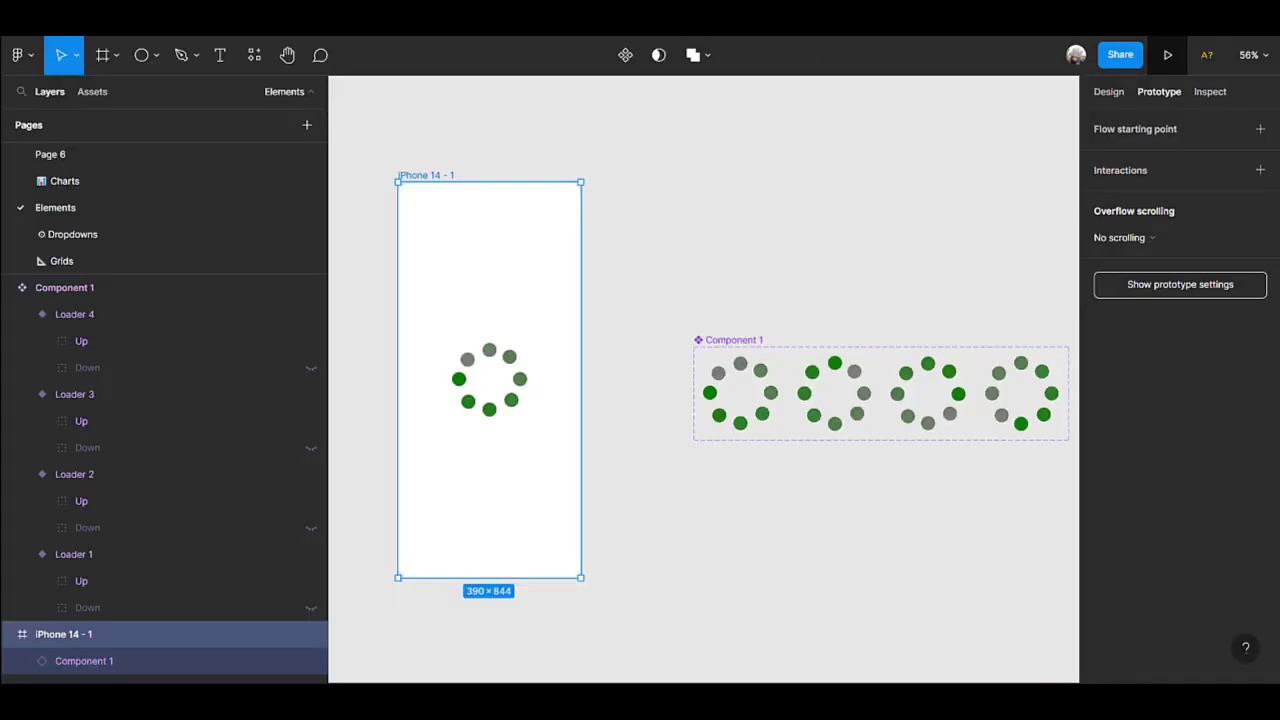
Move the loader instance out of the iPhone 14 - 1 frame and switch the frame's fill type to Image.
{"action": "scroll", "coordinate": [532, 428], "scroll_direction": "left", "scroll_amount": 3}
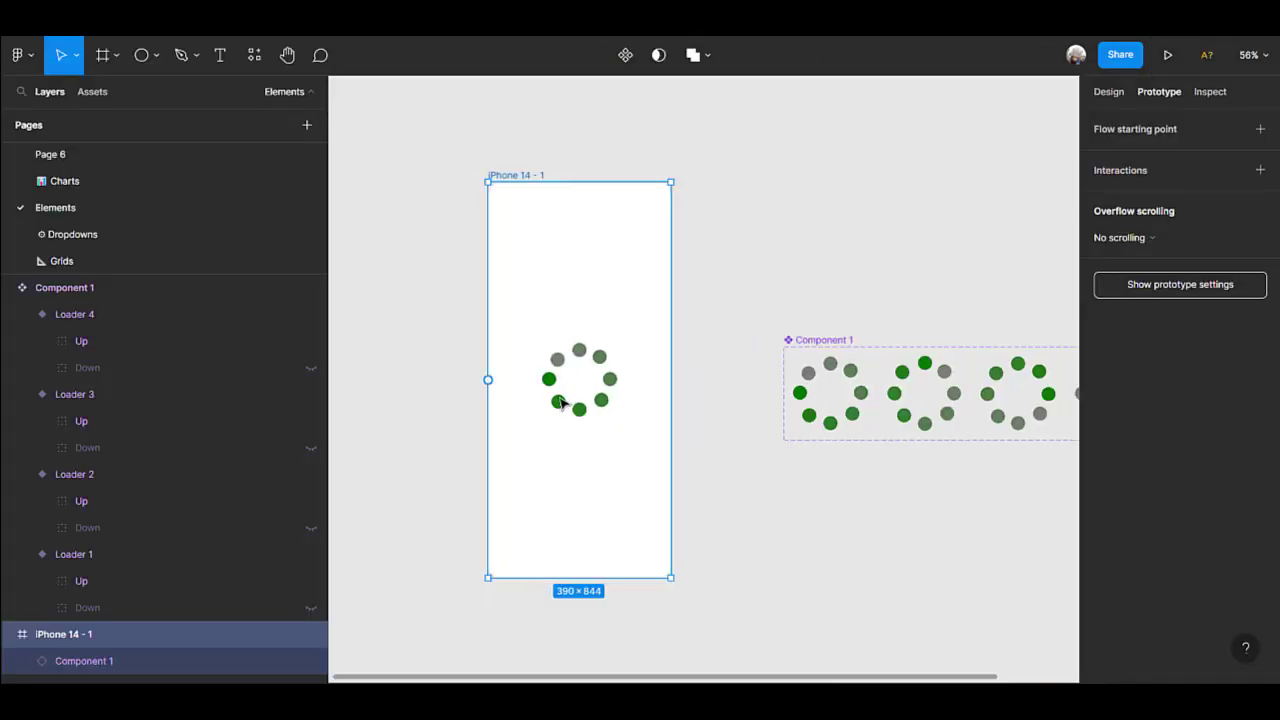
{"action": "left_click_drag", "start_coordinate": [601, 385], "coordinate": [833, 199]}
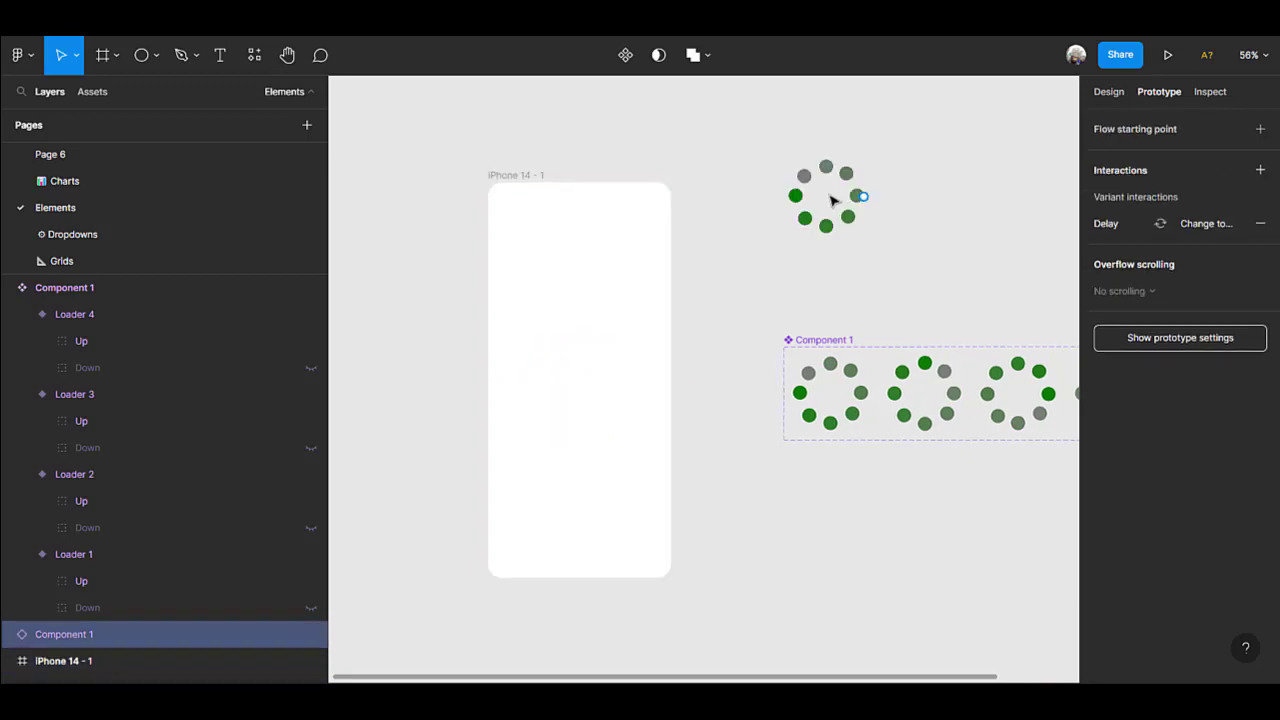
{"action": "left_click", "coordinate": [516, 188]}
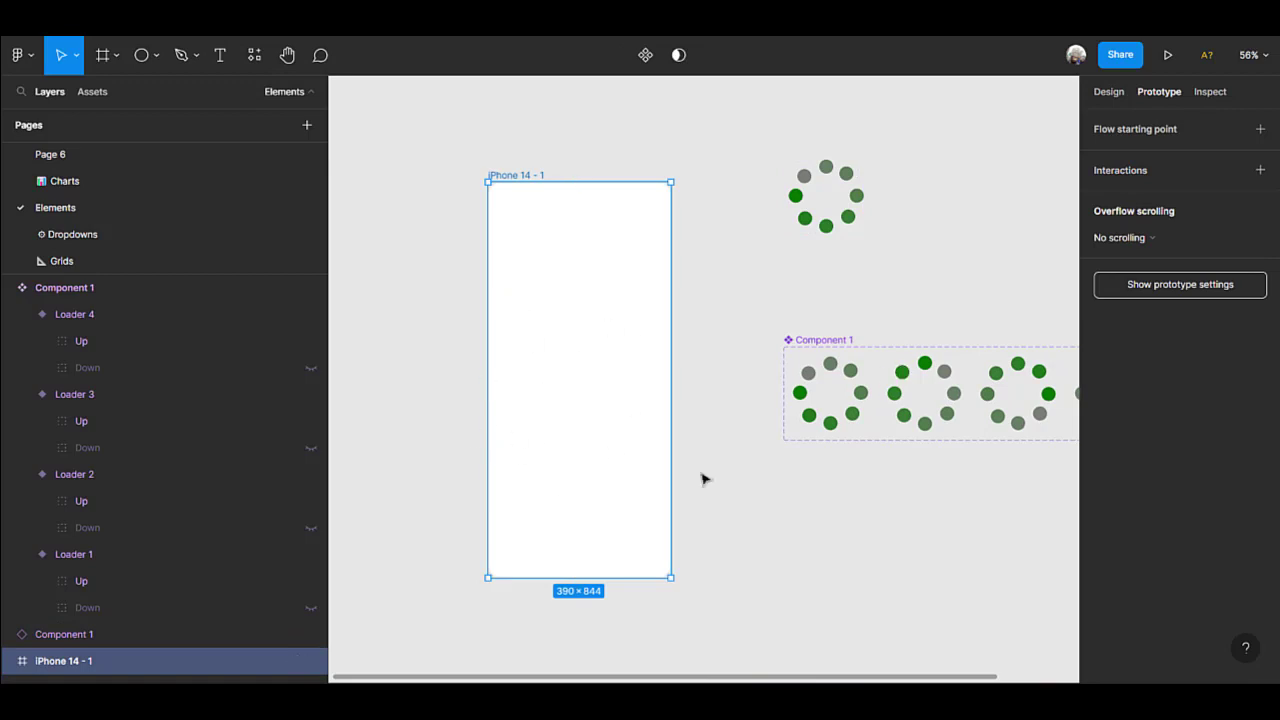
{"action": "left_click", "coordinate": [1109, 95]}
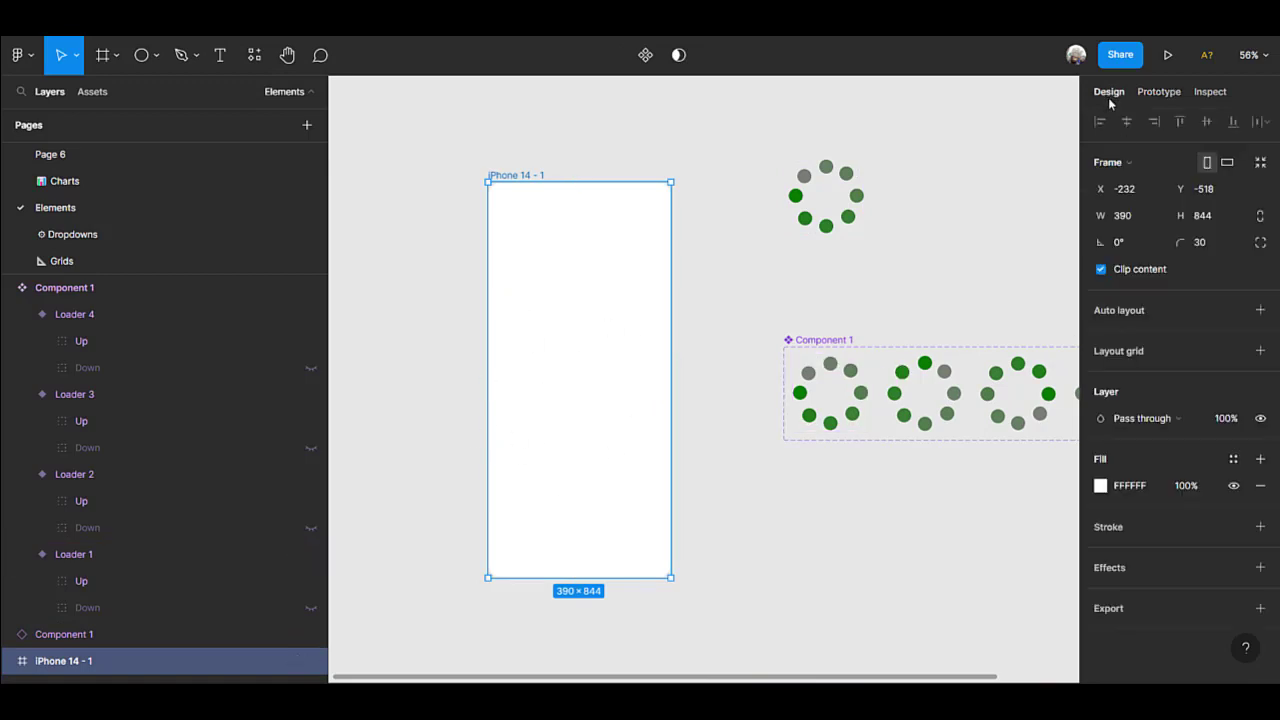
{"action": "left_click", "coordinate": [1101, 485]}
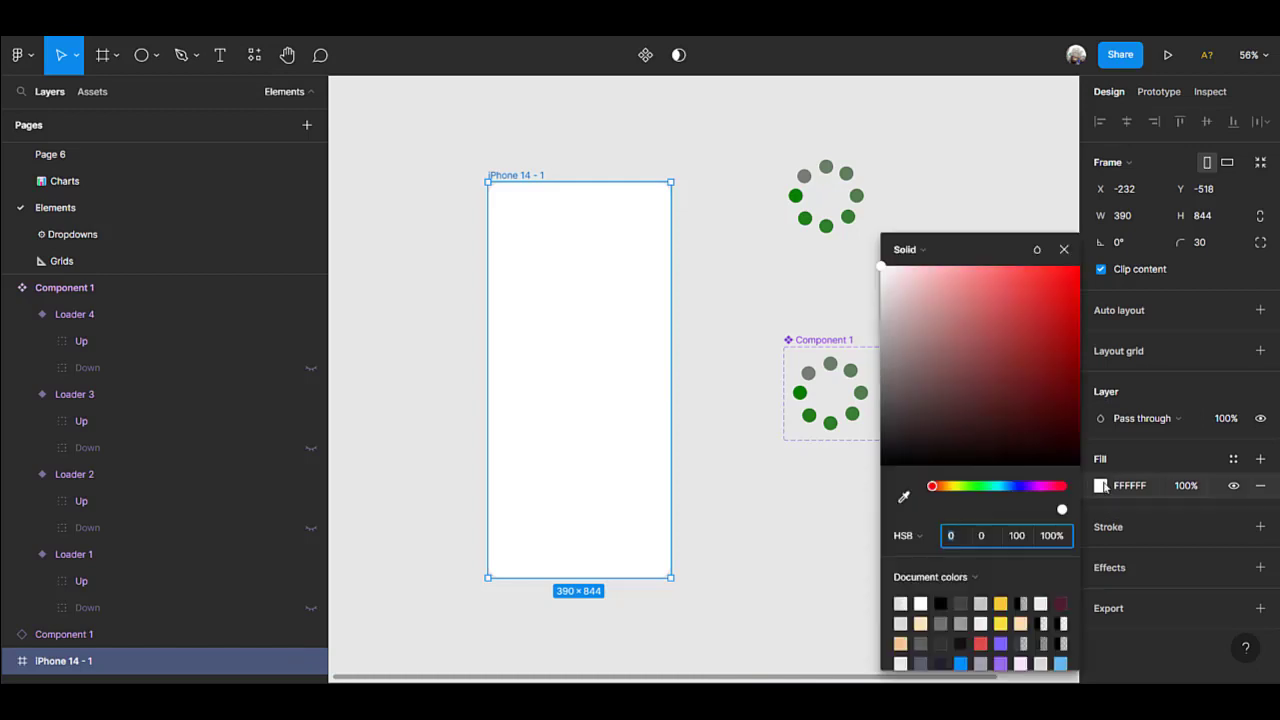
{"action": "left_click", "coordinate": [938, 249]}
{"action": "left_click", "coordinate": [927, 350]}
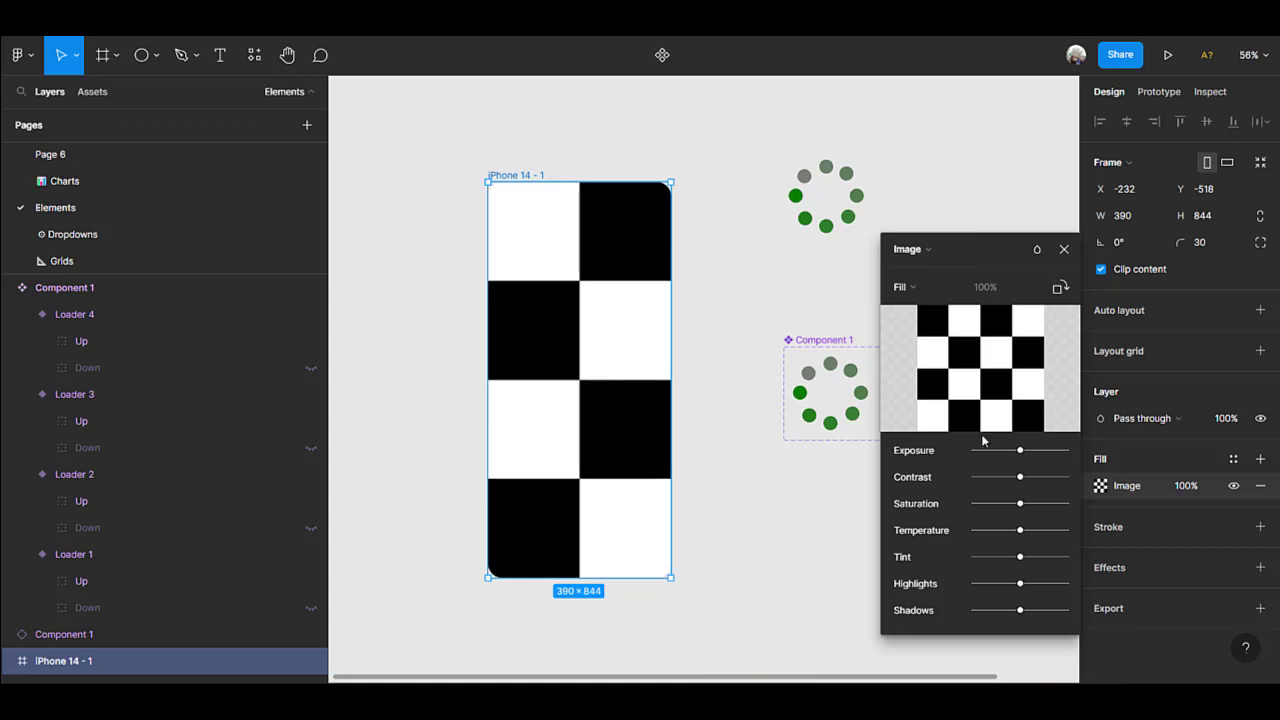
Fill the iPhone 14 - 1 frame with the orange Halloween banner with pumpkin, spider and bats from the Downloads folder.
{"action": "mouse_move", "coordinate": [975, 378]}
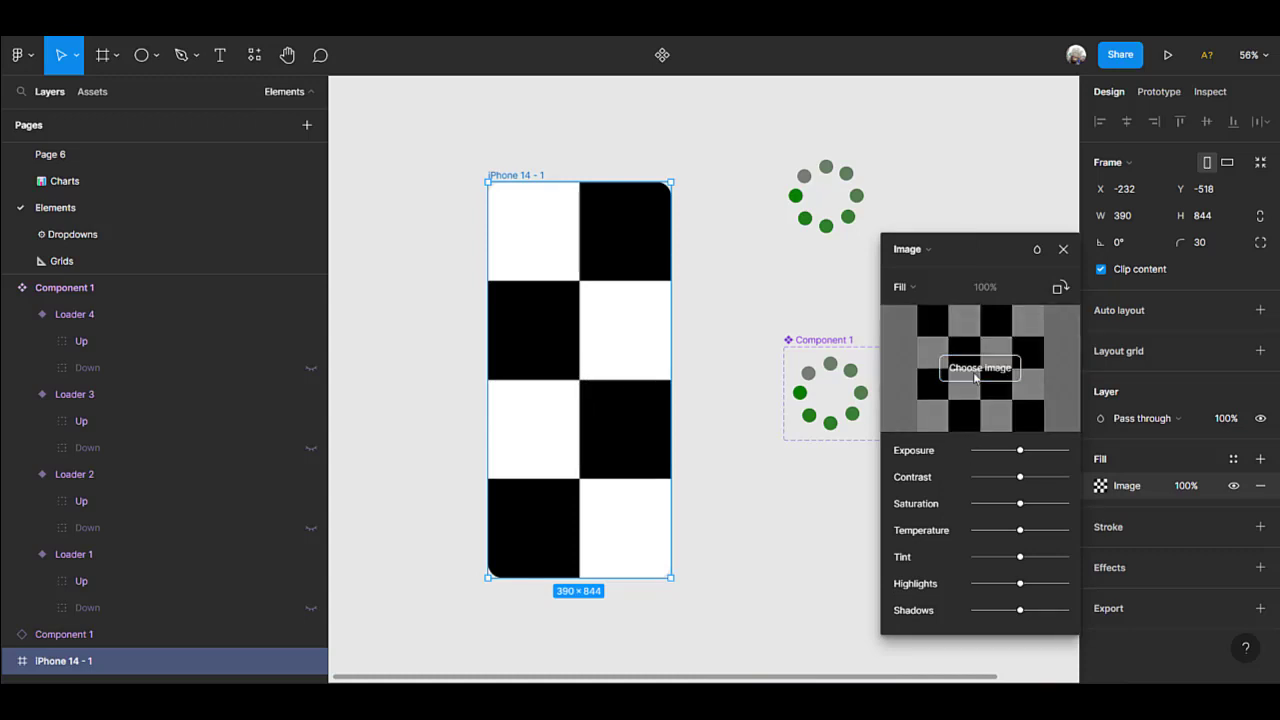
{"action": "left_click", "coordinate": [975, 378]}
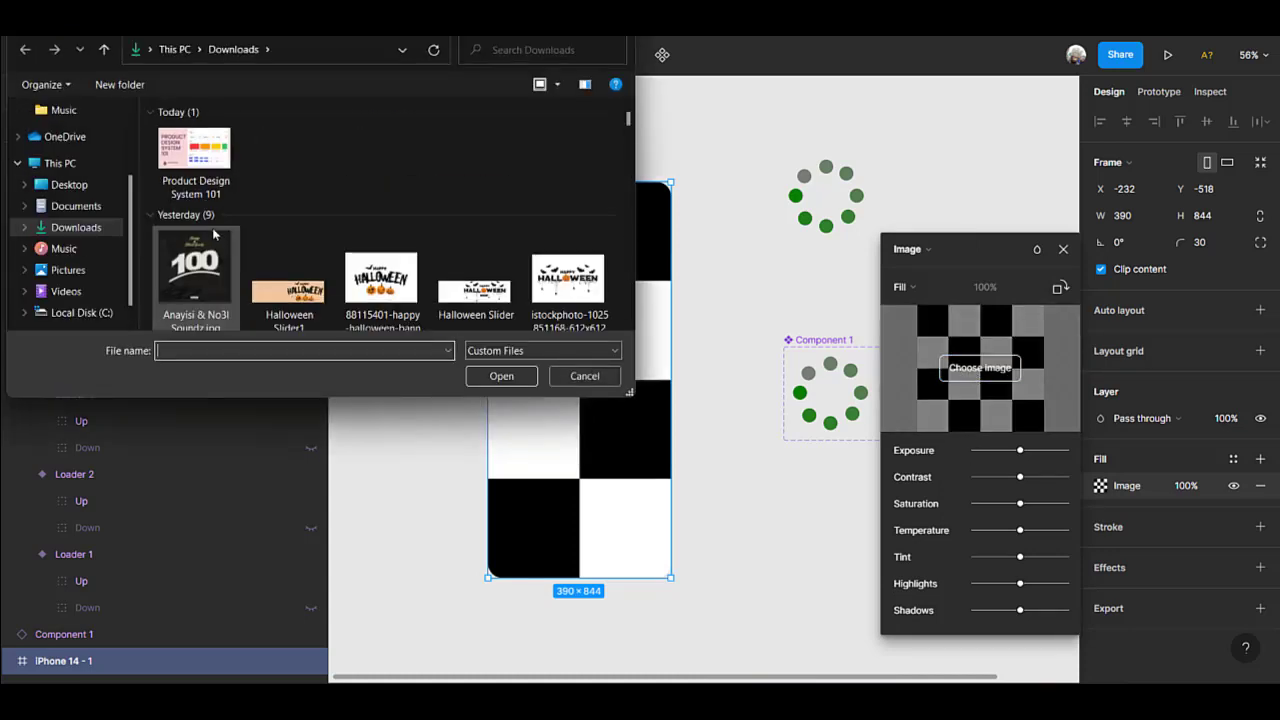
{"action": "scroll", "coordinate": [203, 268], "scroll_direction": "down", "scroll_amount": 3}
{"action": "left_click", "coordinate": [305, 265]}
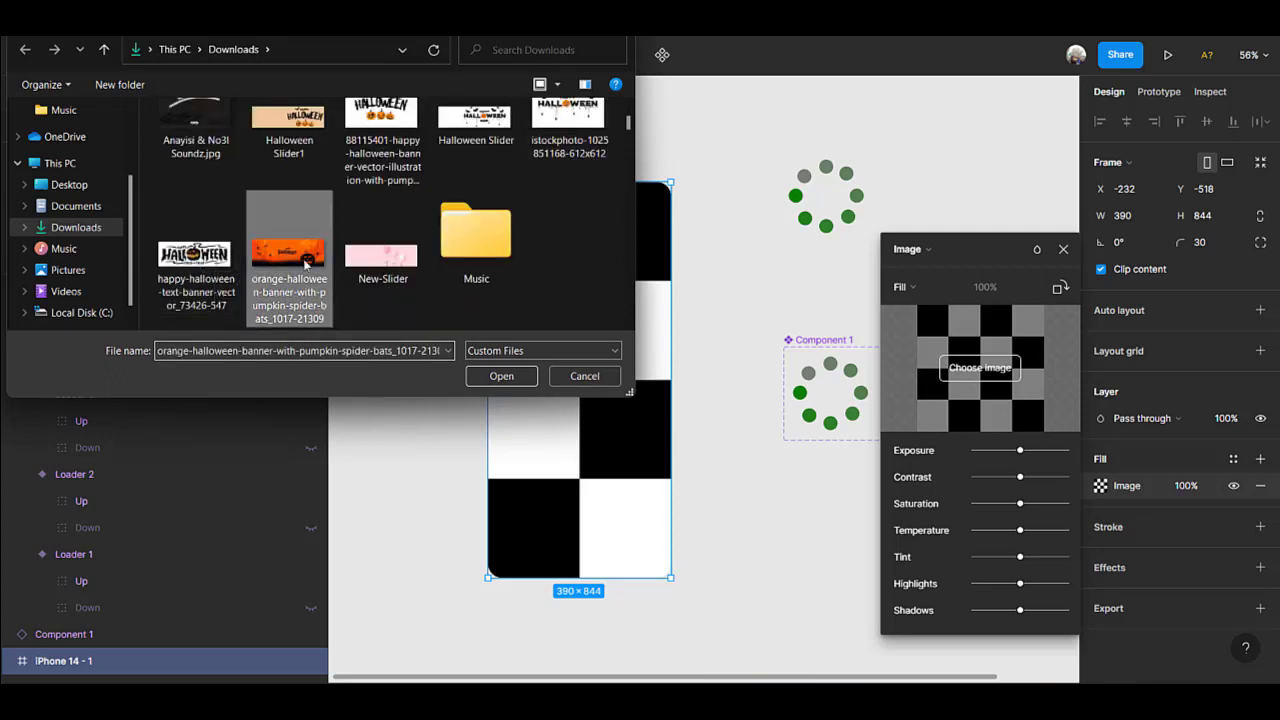
{"action": "left_click", "coordinate": [501, 376]}
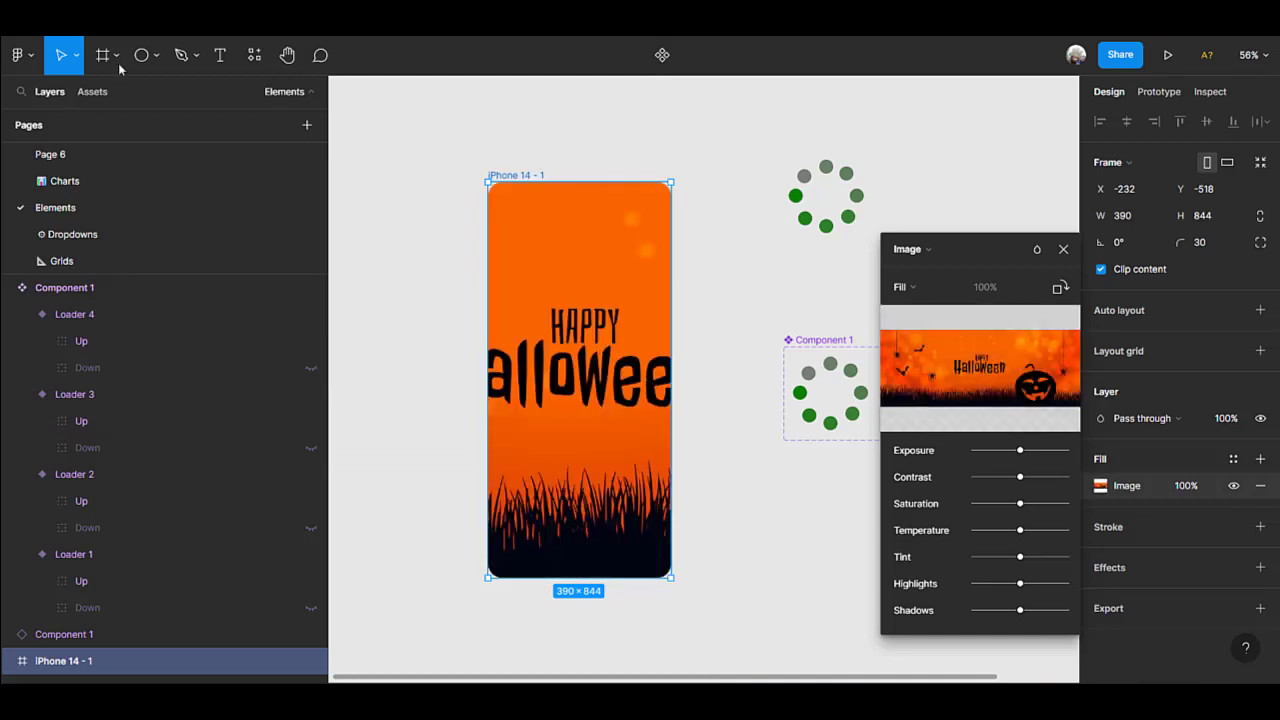
Draw a rectangle about 399 × 844 covering the whole iPhone 14 - 1 frame.
{"action": "left_click", "coordinate": [155, 58]}
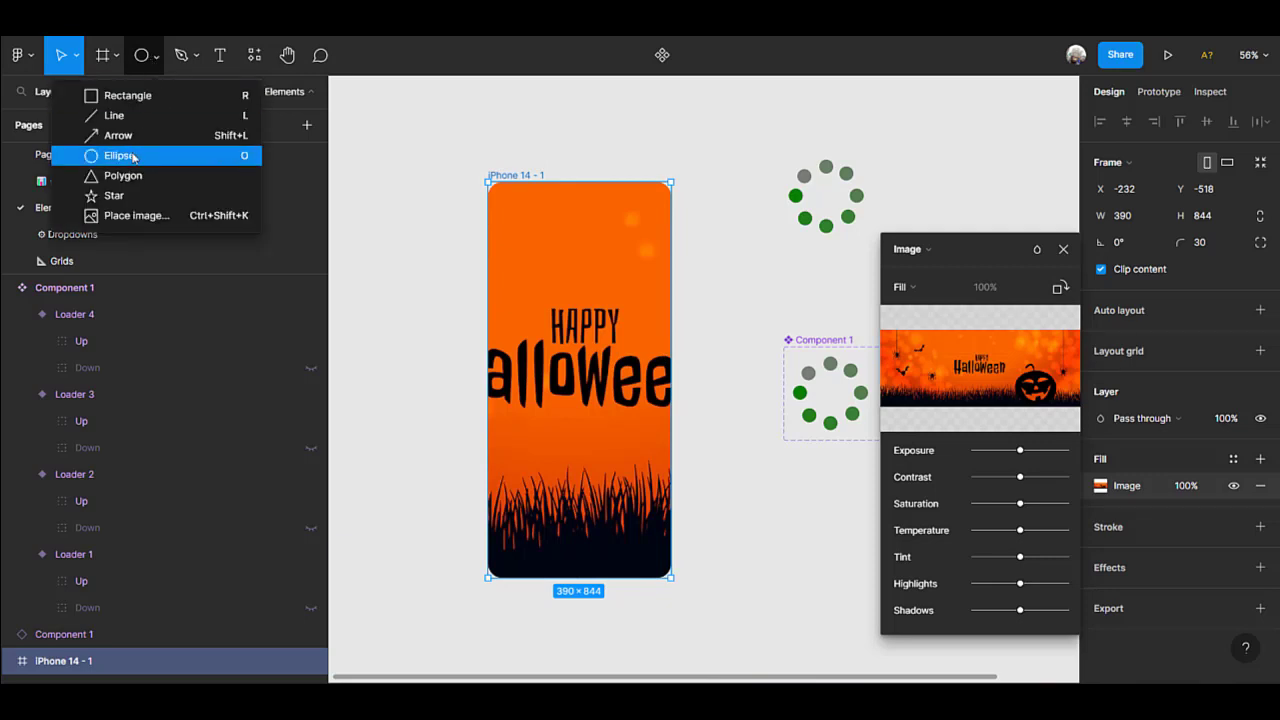
{"action": "left_click", "coordinate": [168, 97]}
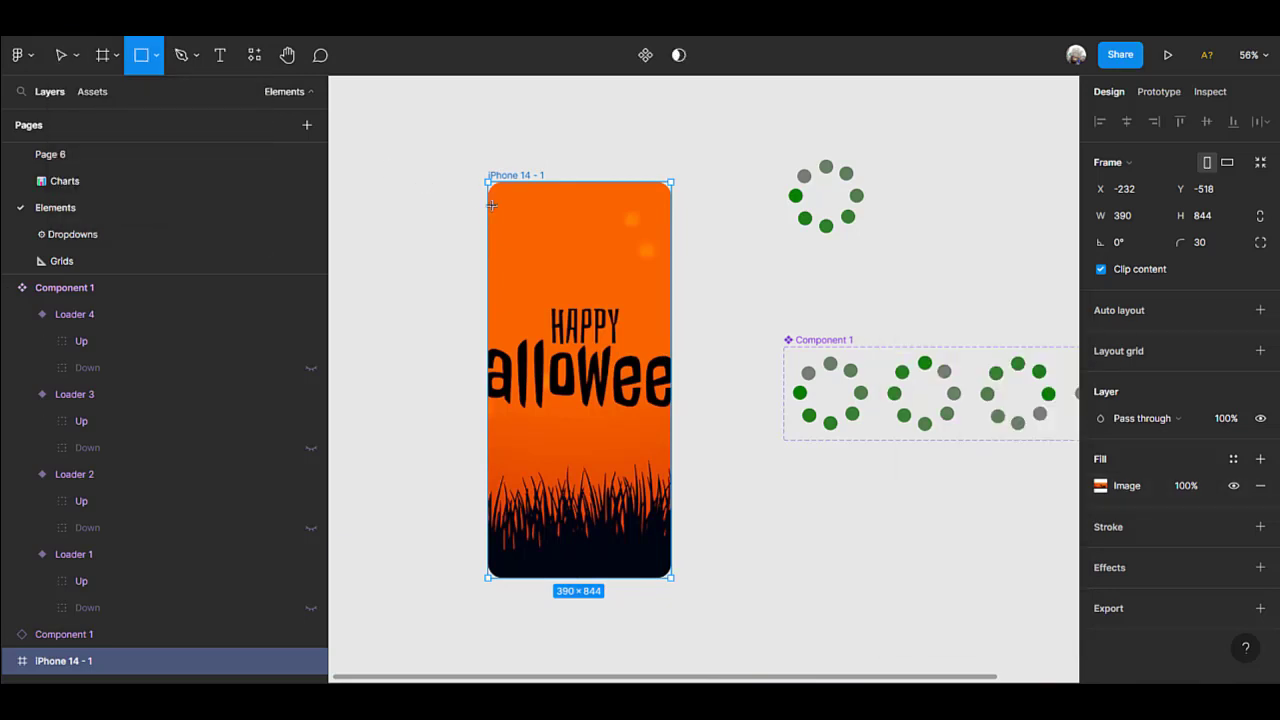
{"action": "mouse_move", "coordinate": [493, 208]}
{"action": "left_mouse_down"}
{"action": "mouse_move", "coordinate": [686, 526]}
{"action": "mouse_move", "coordinate": [694, 560]}
{"action": "mouse_move", "coordinate": [676, 578]}
{"action": "left_mouse_up"}
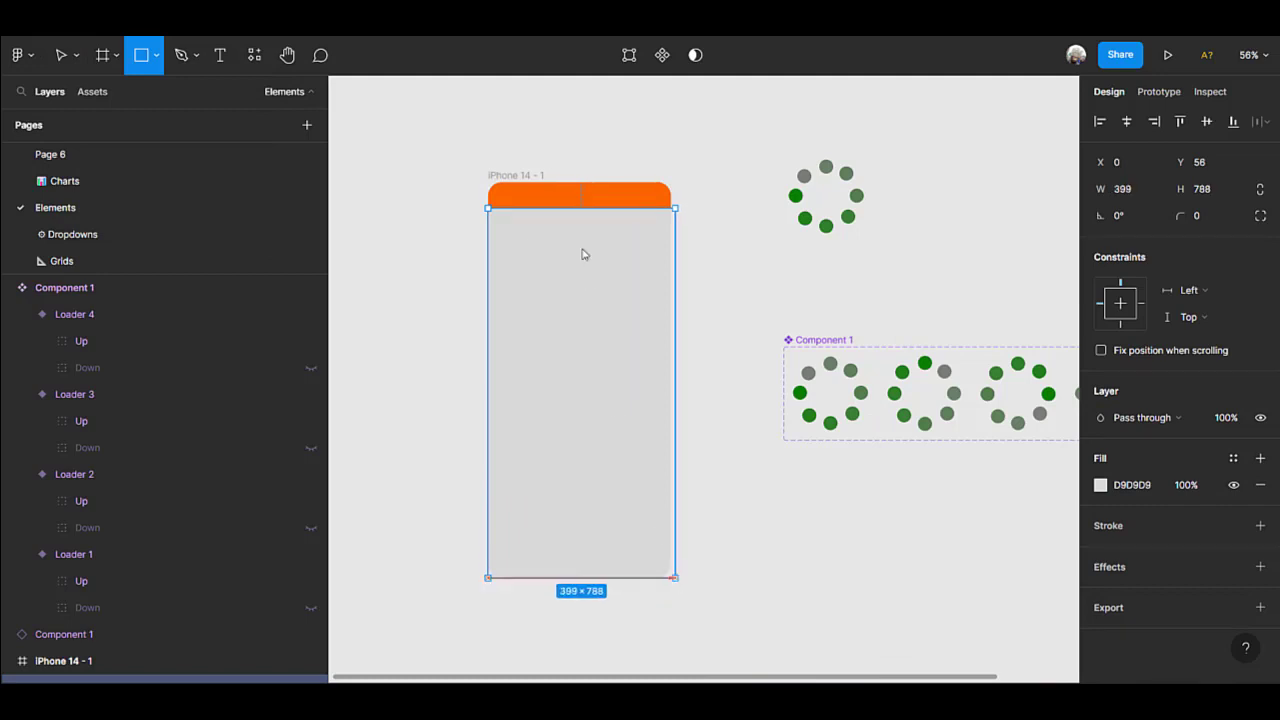
{"action": "left_click_drag", "start_coordinate": [583, 208], "coordinate": [582, 180]}
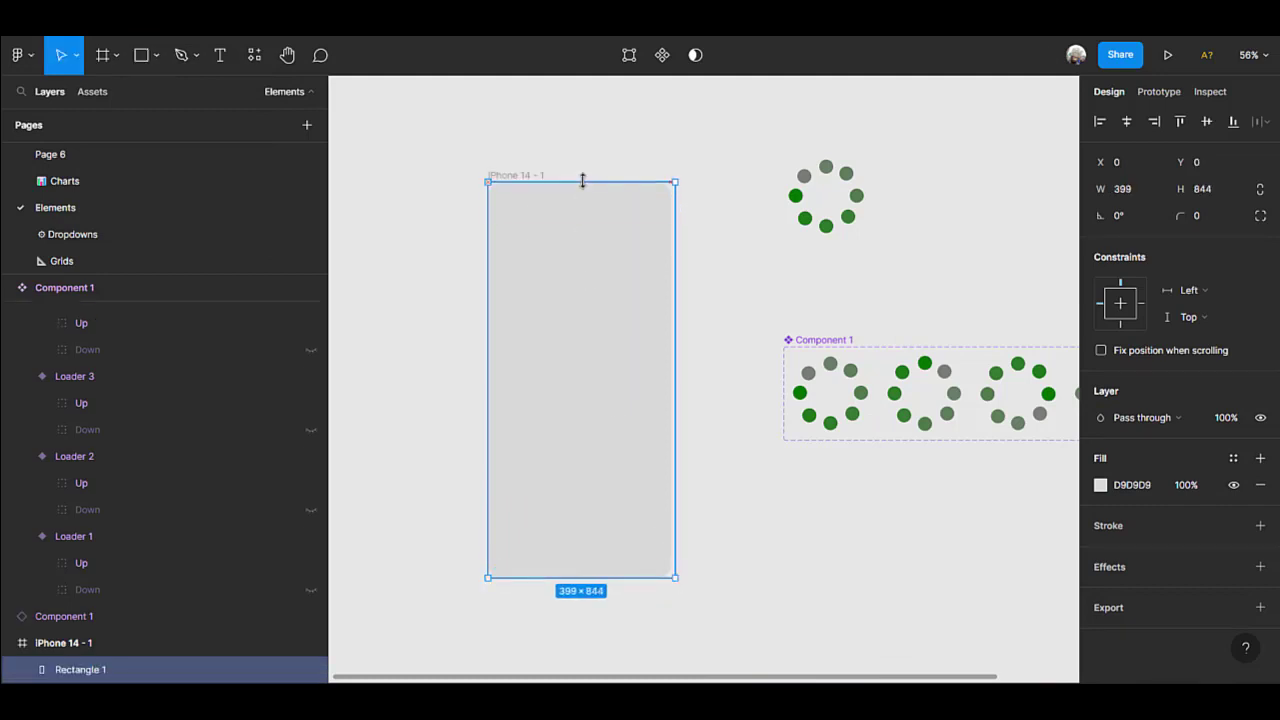
Set the covering rectangle's fill to black (000000) at 51% opacity.
{"action": "left_click", "coordinate": [1100, 485]}
{"action": "left_click_drag", "start_coordinate": [912, 331], "coordinate": [886, 490]}
{"action": "left_click", "coordinate": [983, 510]}
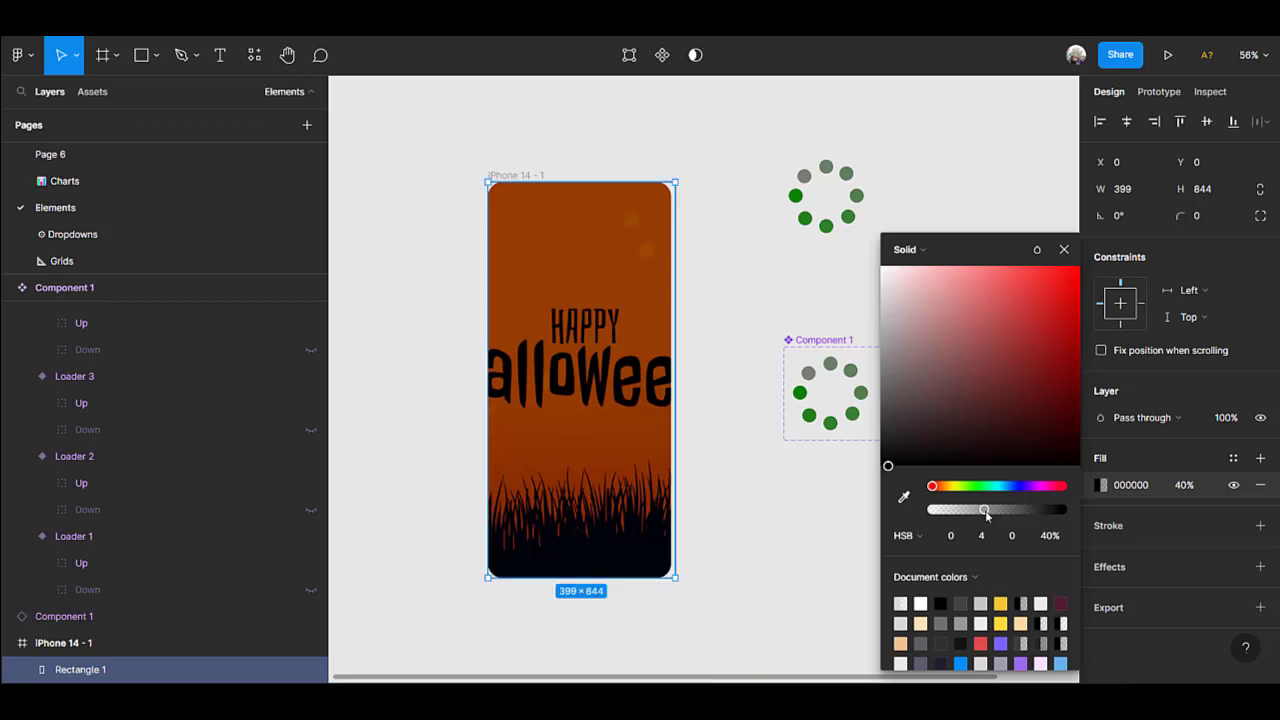
{"action": "left_click_drag", "start_coordinate": [985, 511], "coordinate": [998, 510]}
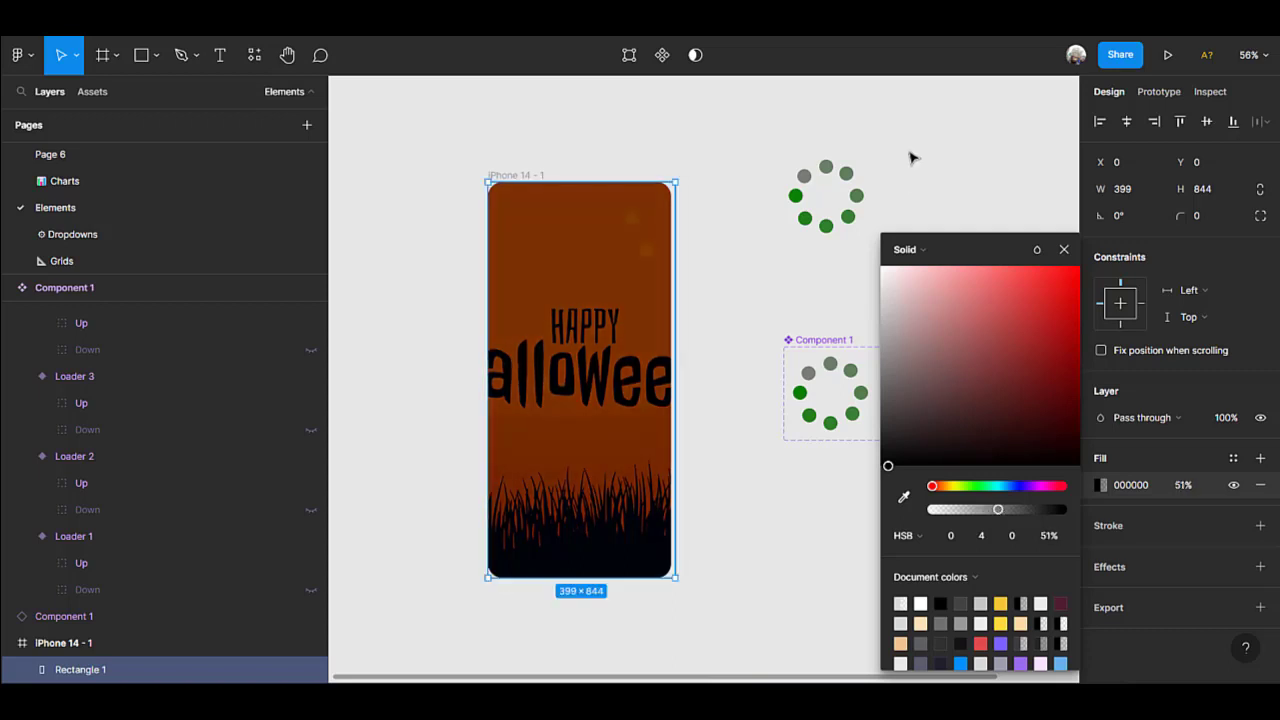
Move the loose loader instance into the iPhone 14 - 1 frame and center it over the darkened Halloween image.
{"action": "left_click", "coordinate": [849, 186]}
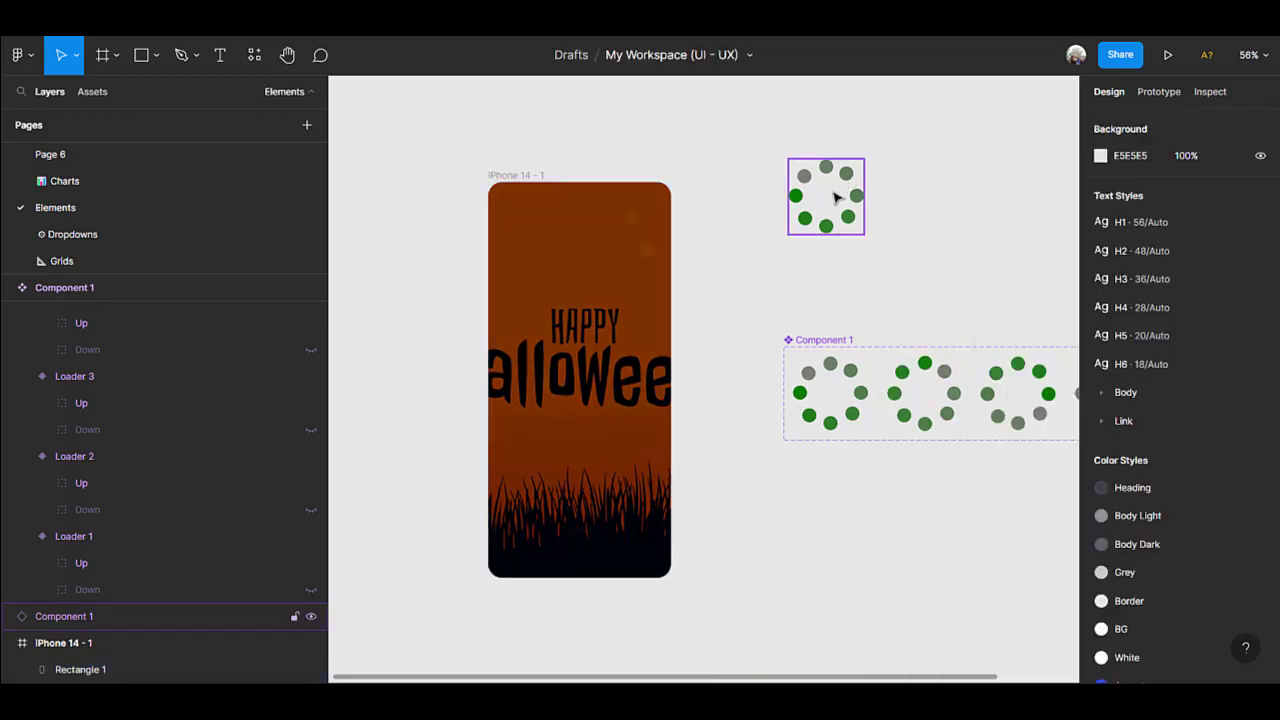
{"action": "left_click", "coordinate": [836, 198]}
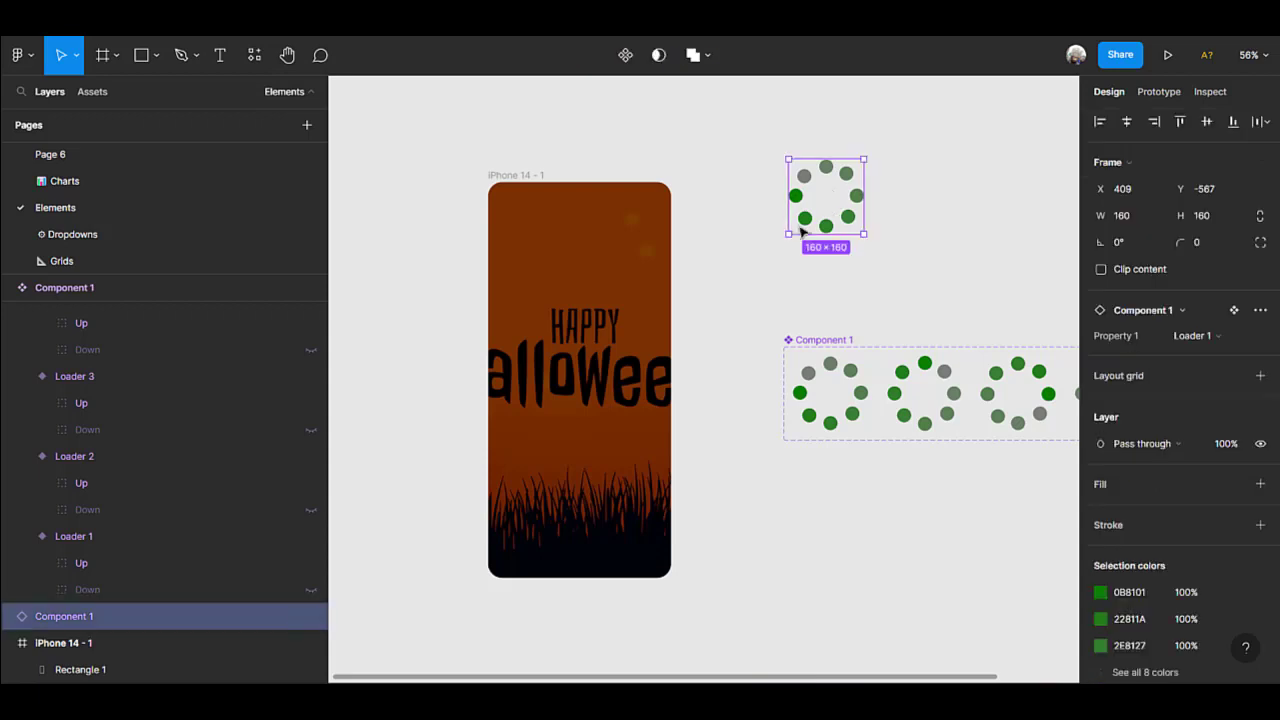
{"action": "left_click_drag", "start_coordinate": [796, 227], "coordinate": [590, 393]}
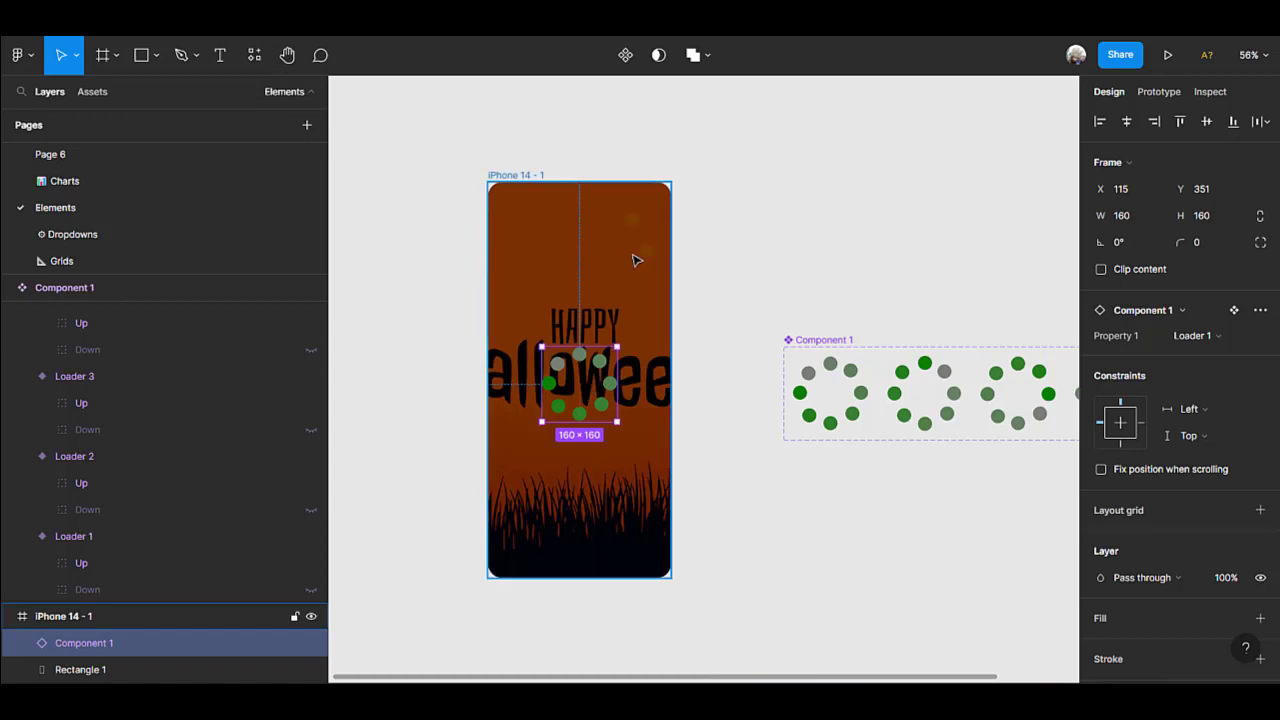
Raise the opacity of the black (000000) overlay colour in the iPhone 14 - 1 frame to darken the background further.
{"action": "left_click", "coordinate": [634, 257]}
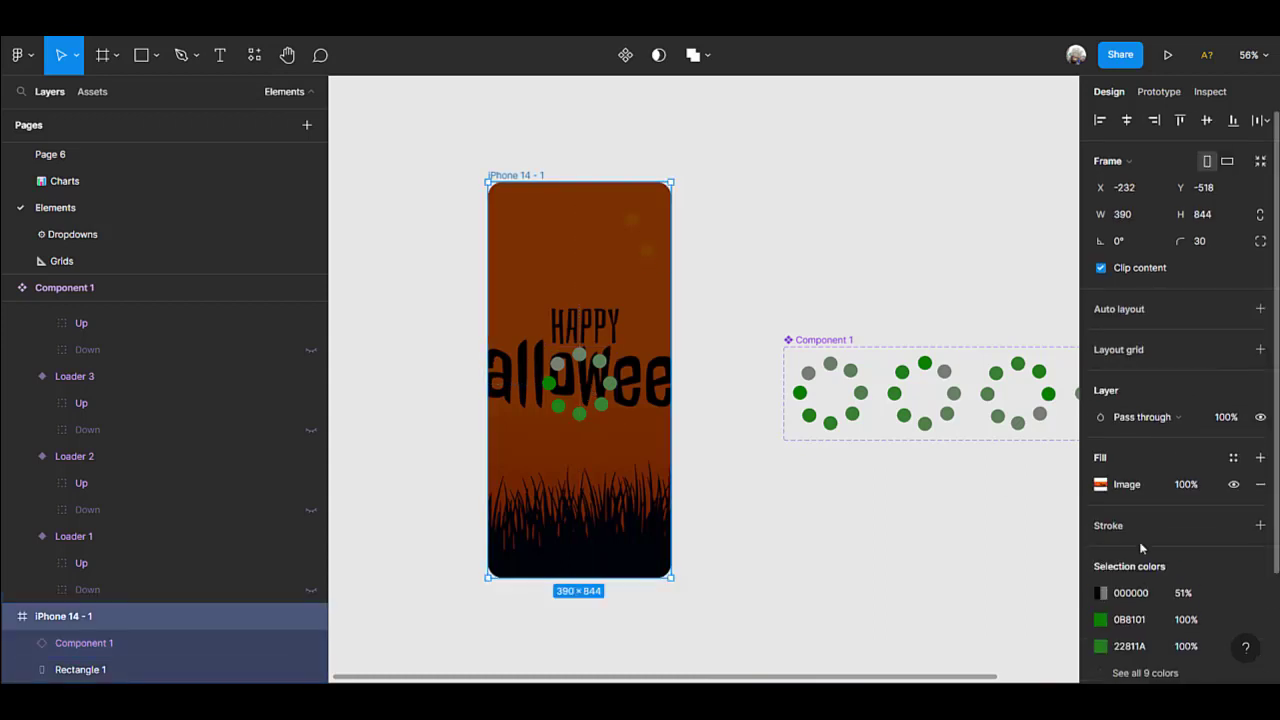
{"action": "scroll", "coordinate": [1143, 549], "scroll_direction": "down", "scroll_amount": 3}
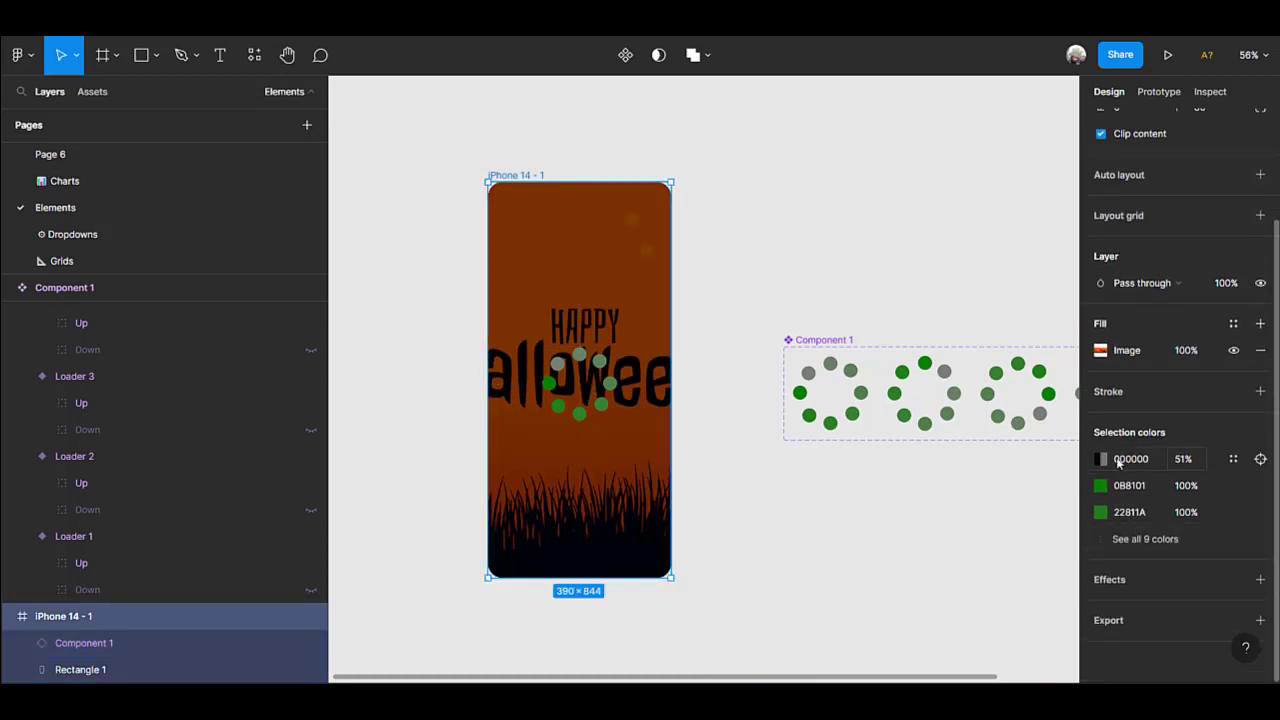
{"action": "left_click", "coordinate": [1102, 460]}
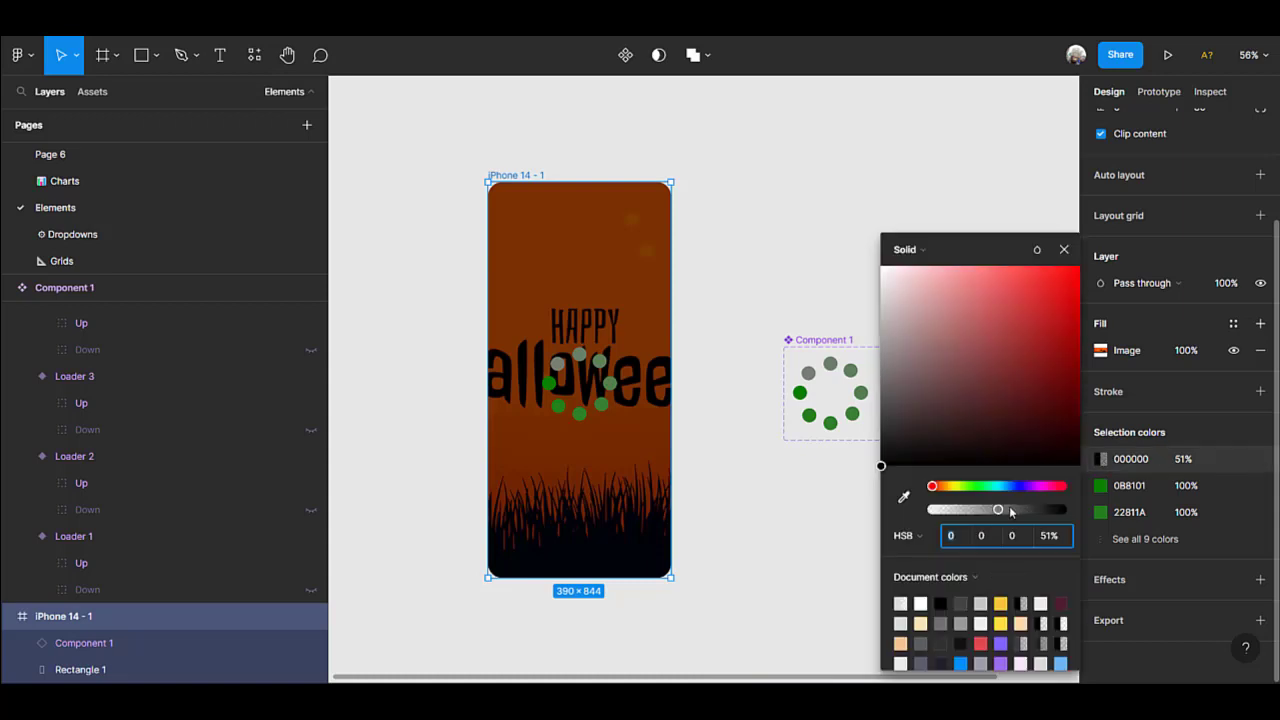
{"action": "left_click_drag", "start_coordinate": [997, 511], "coordinate": [1033, 511]}
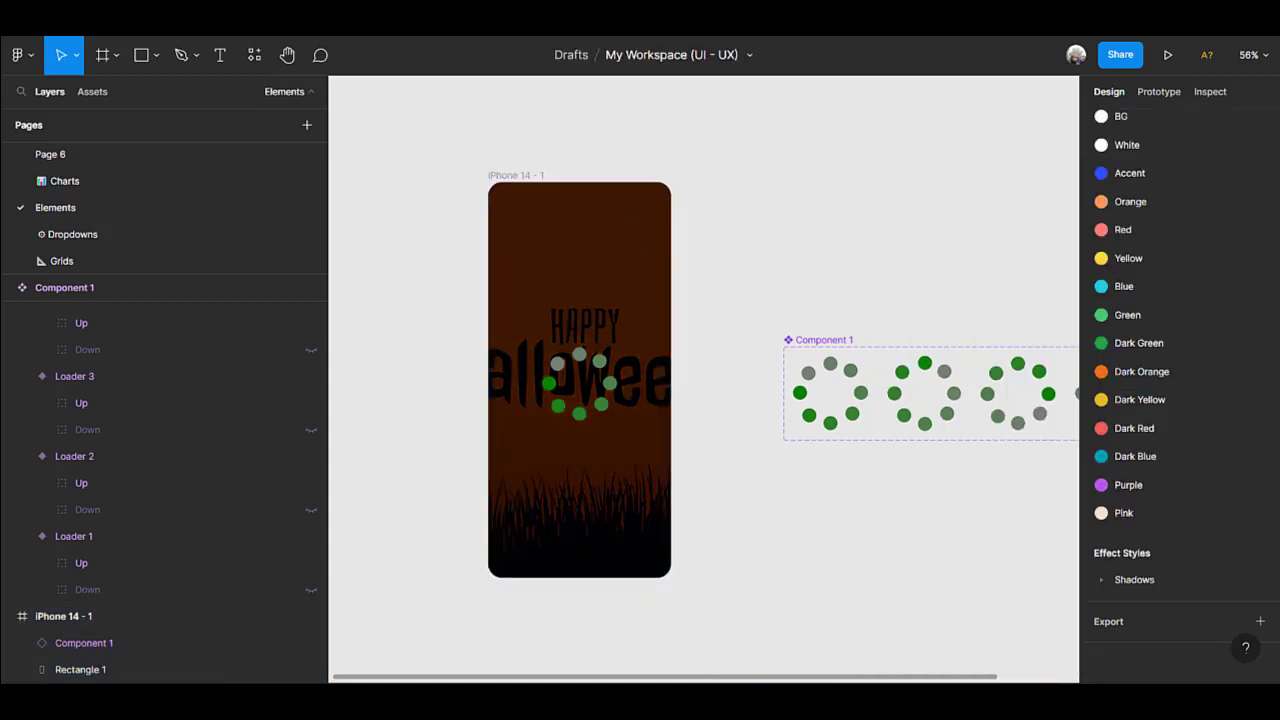